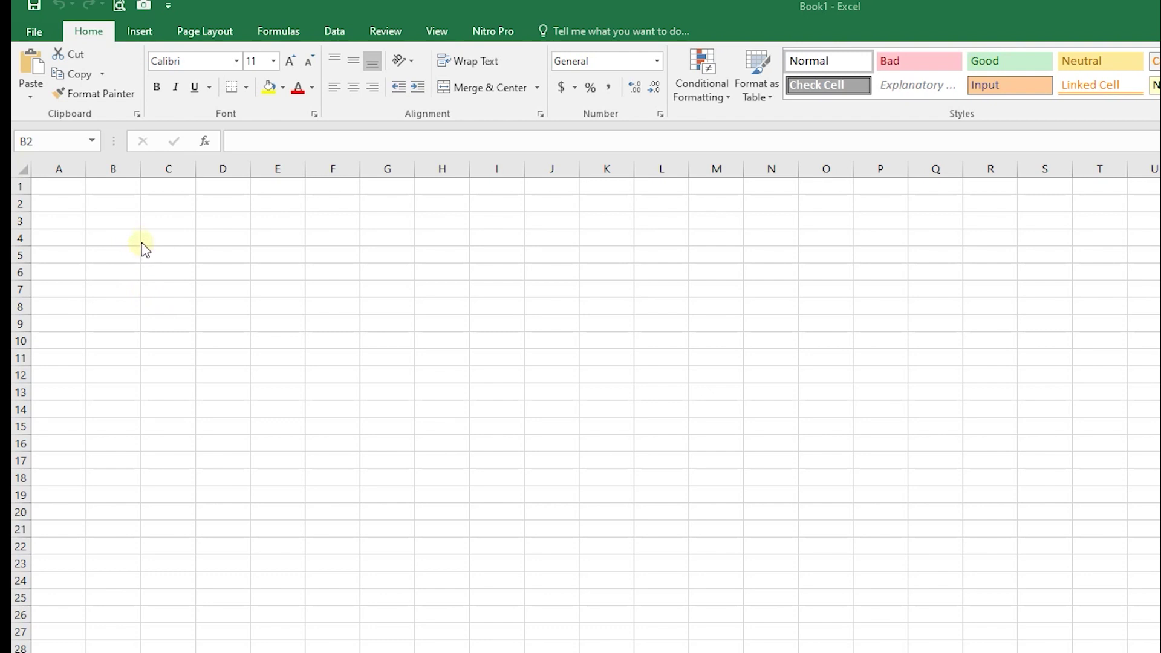
click(127, 202)
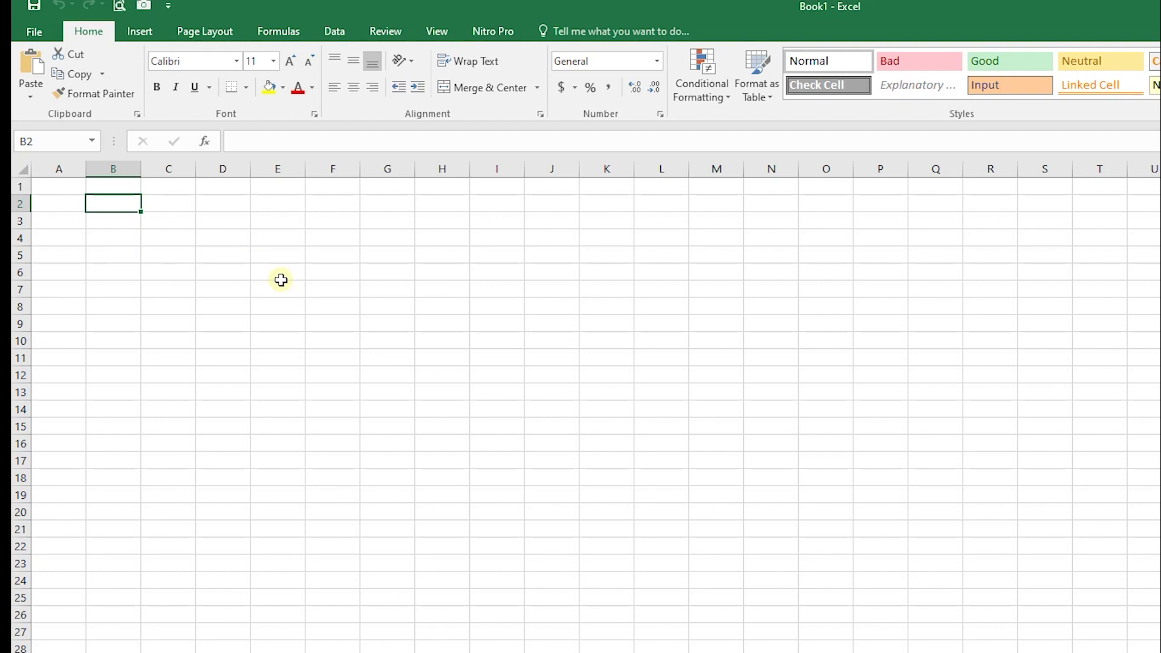
key(Up)
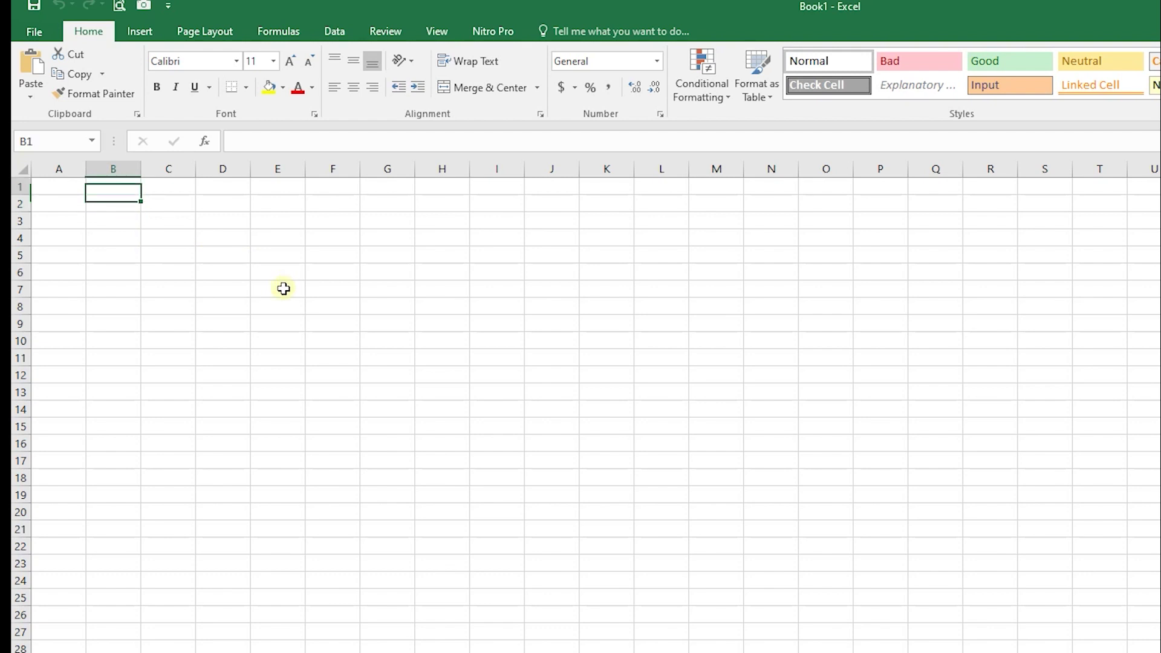
key(Down)
key(Down)
key(Down)
key(Up)
key(Up)
key(Up)
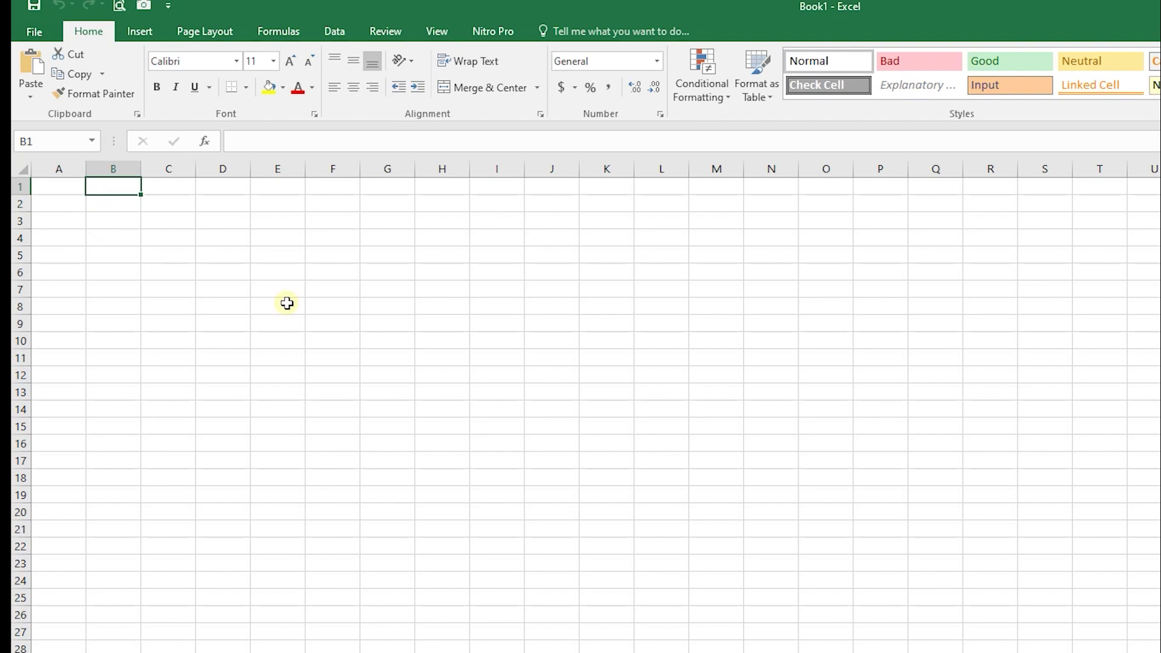
- Enter the company title CV BASRI HARAPAN SETOSA in B2 and Periode November 2022 in B3
key(Down)
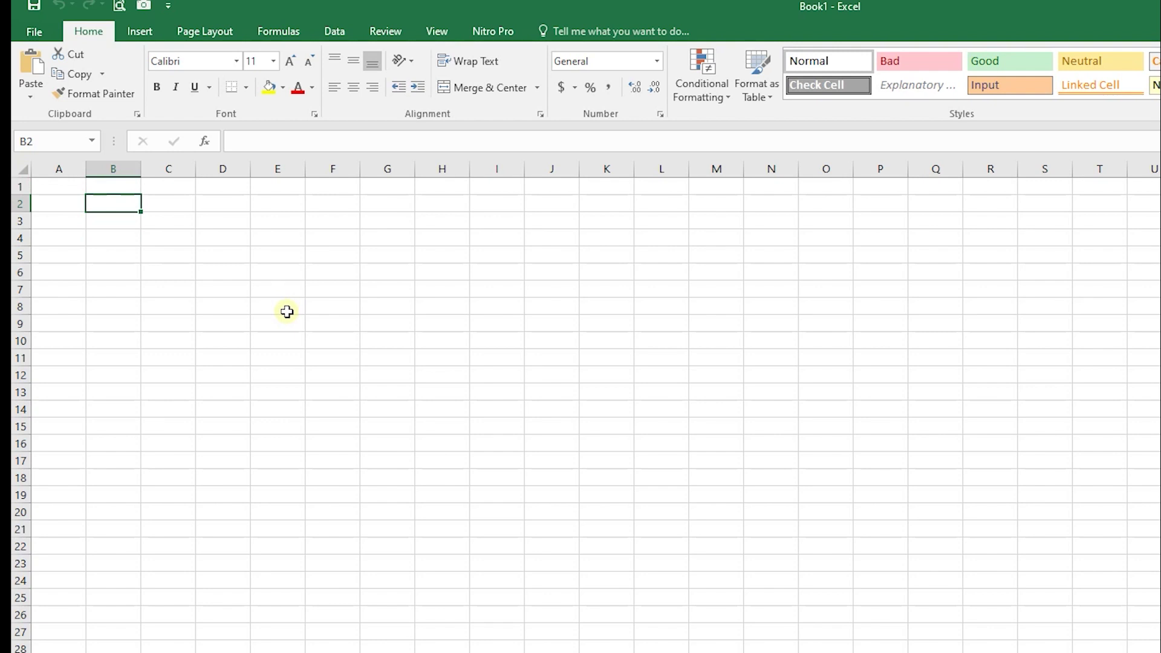
text(CV BASRI HARAPAN SETOSA)
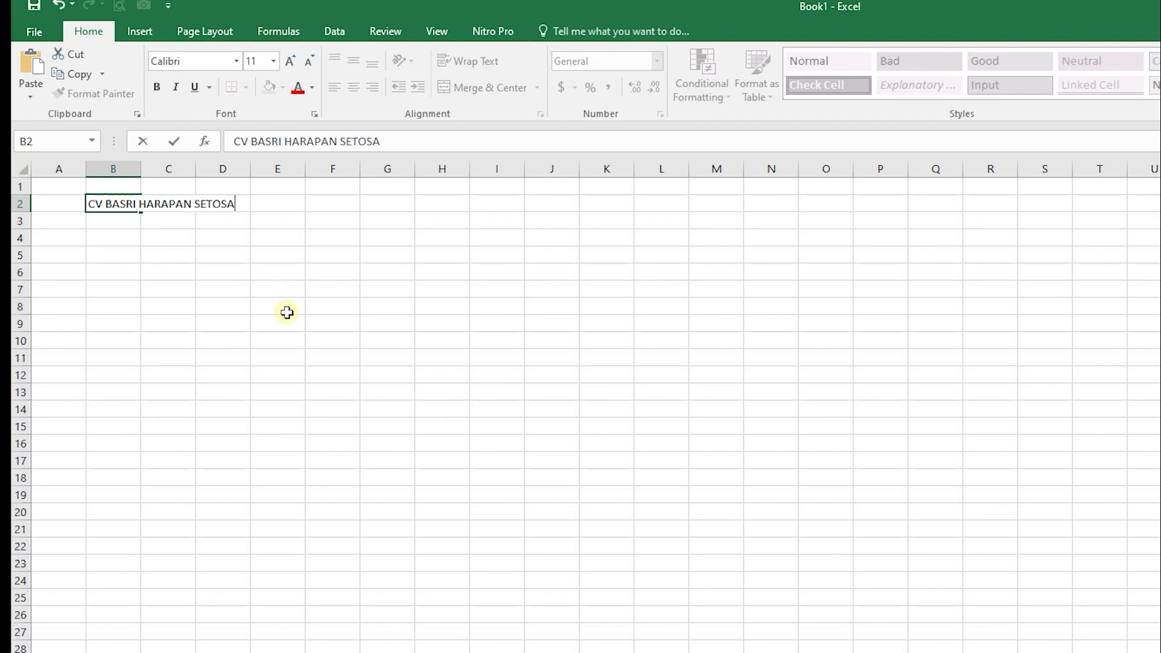
key(Return)
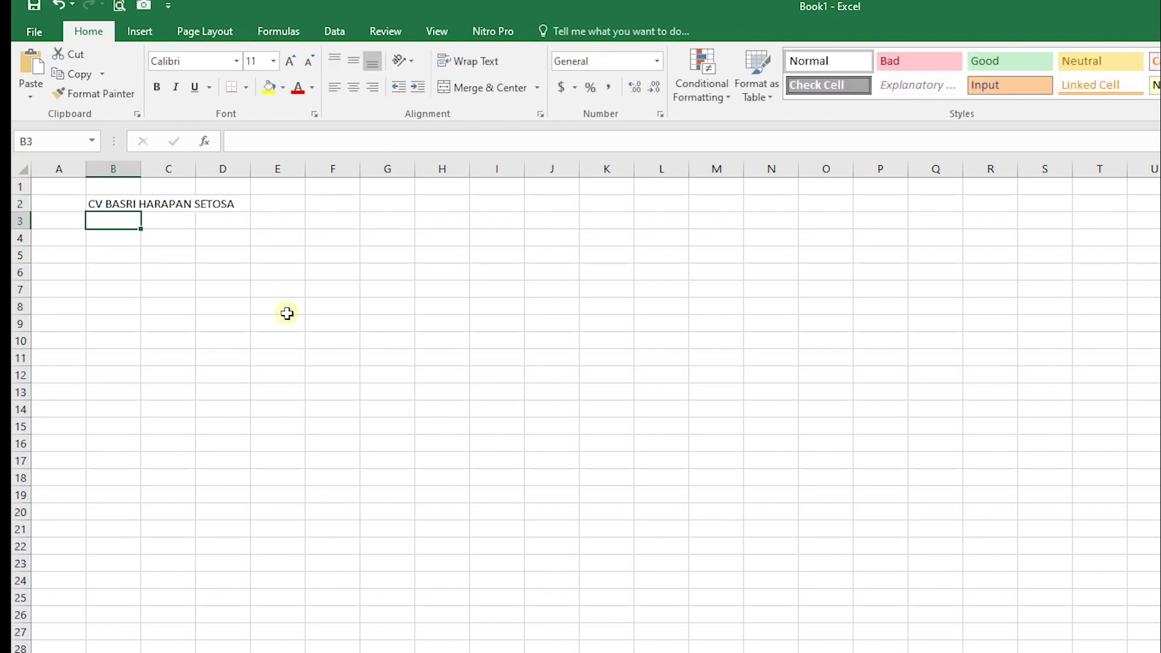
text(Periode No)
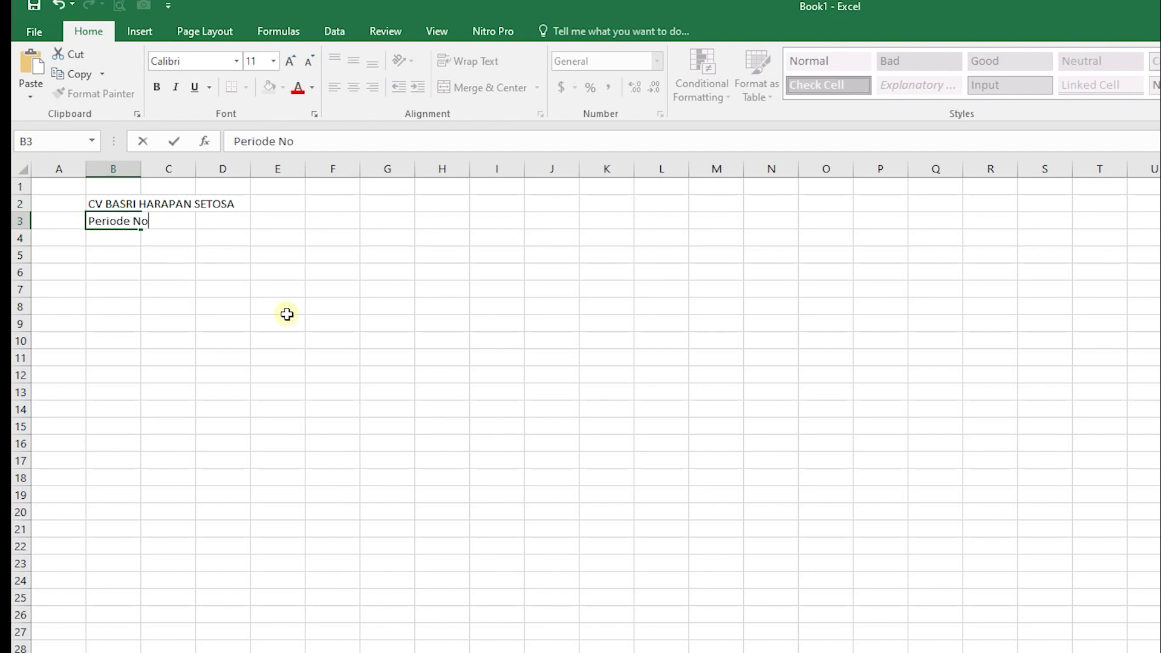
text(vember 2022)
key(Return)
key(Return)
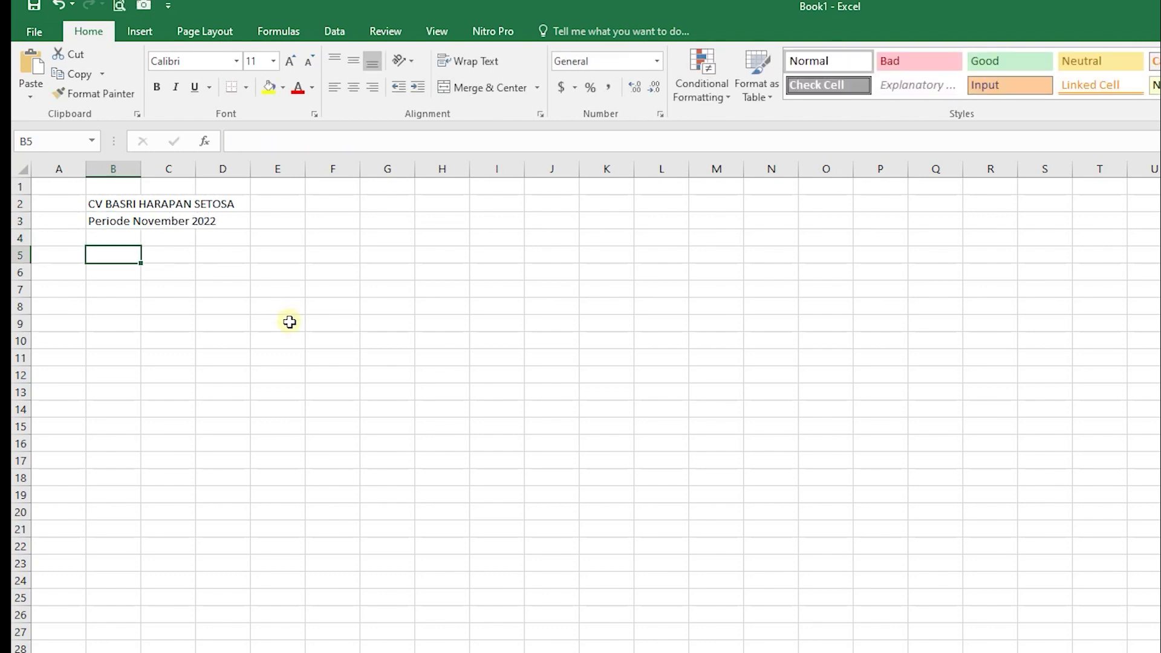
- Enter the column headings Tanggal in B5 and Uaraian in C5
text(Tanggal)
key(Tab)
text(Uara)
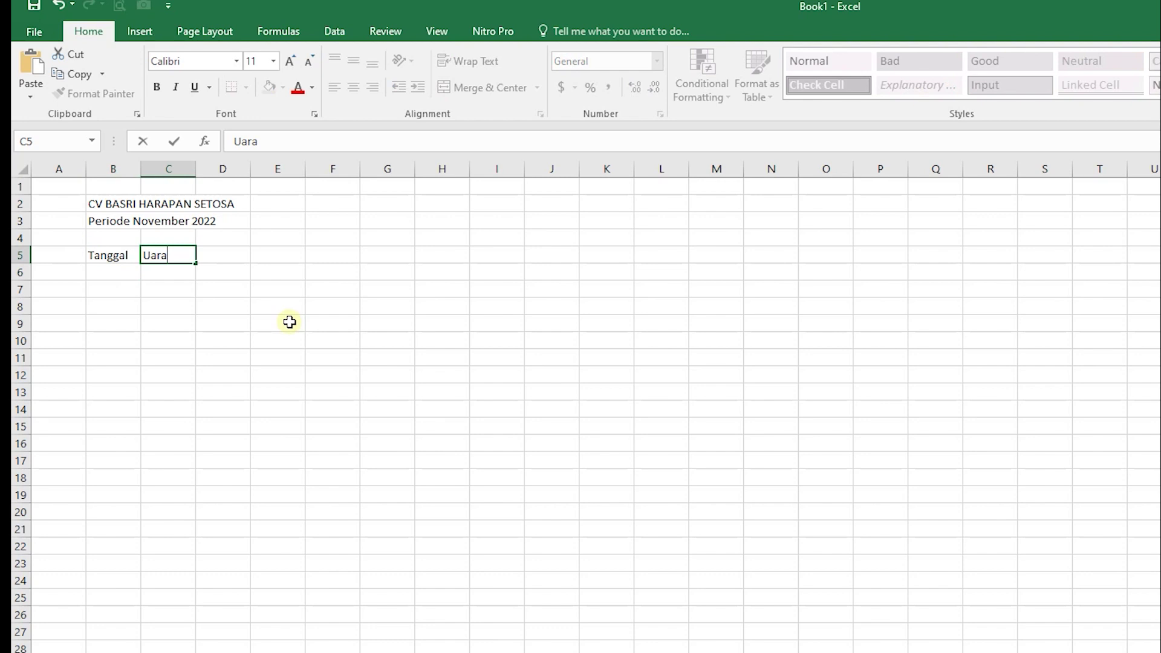
text(ngan)
key(Return)
key(Up)
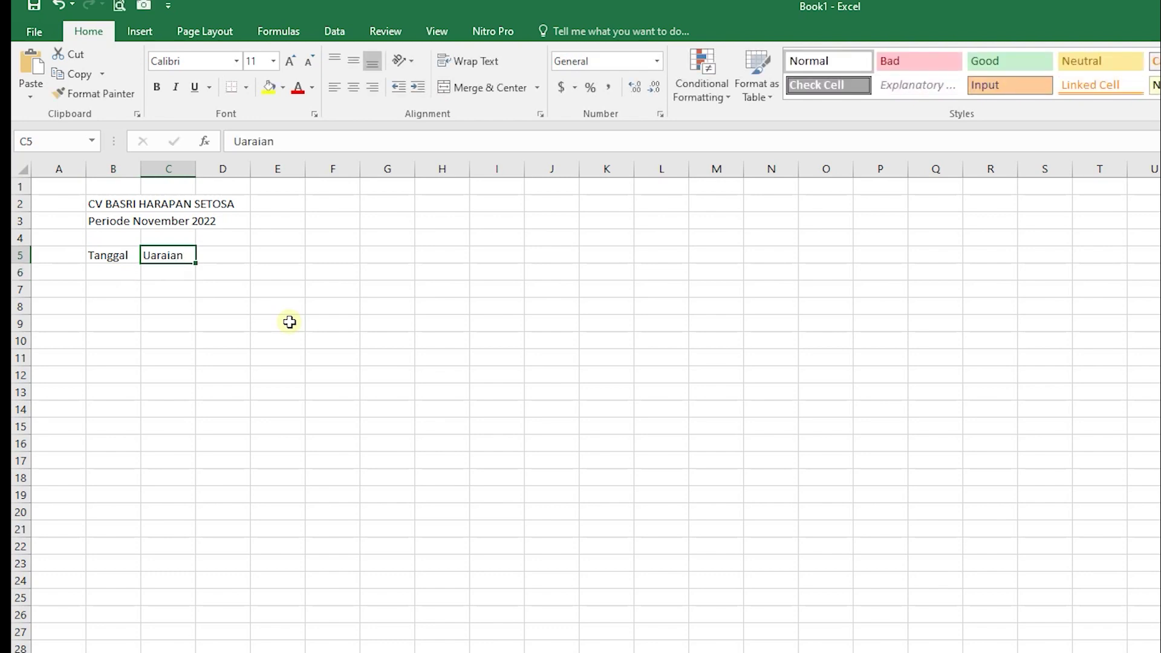
- Enter the column headings Debet, Kredit and Saldo in cells D5 to F5
key(Tab)
text(Debet)
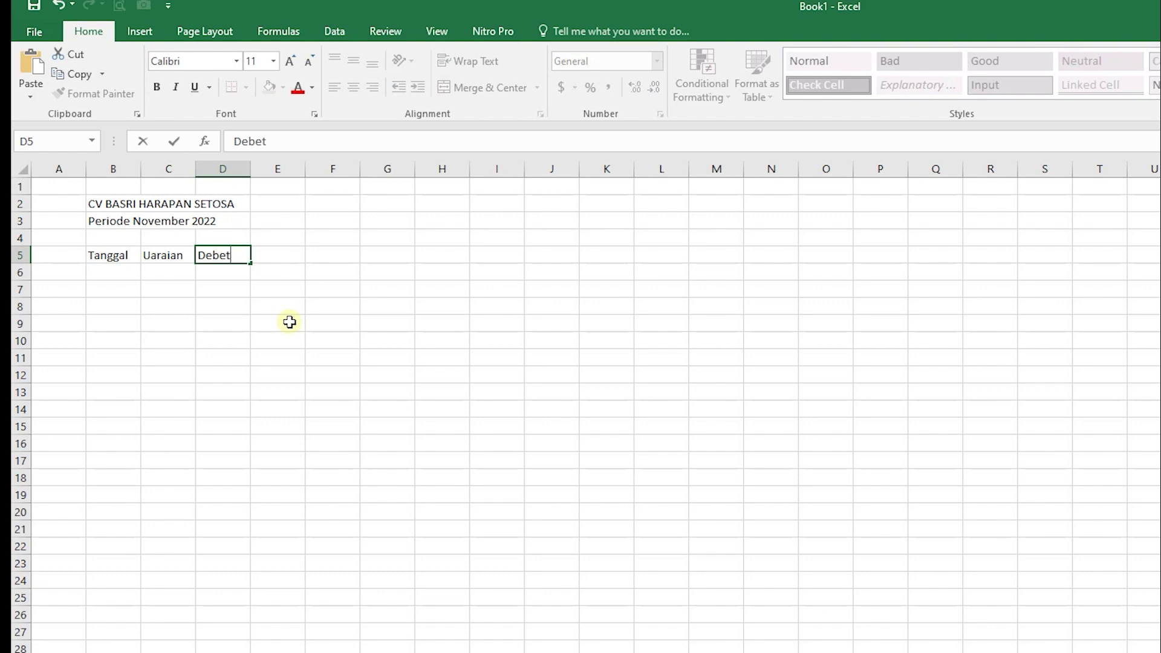
key(Return)
key(Up)
key(Tab)
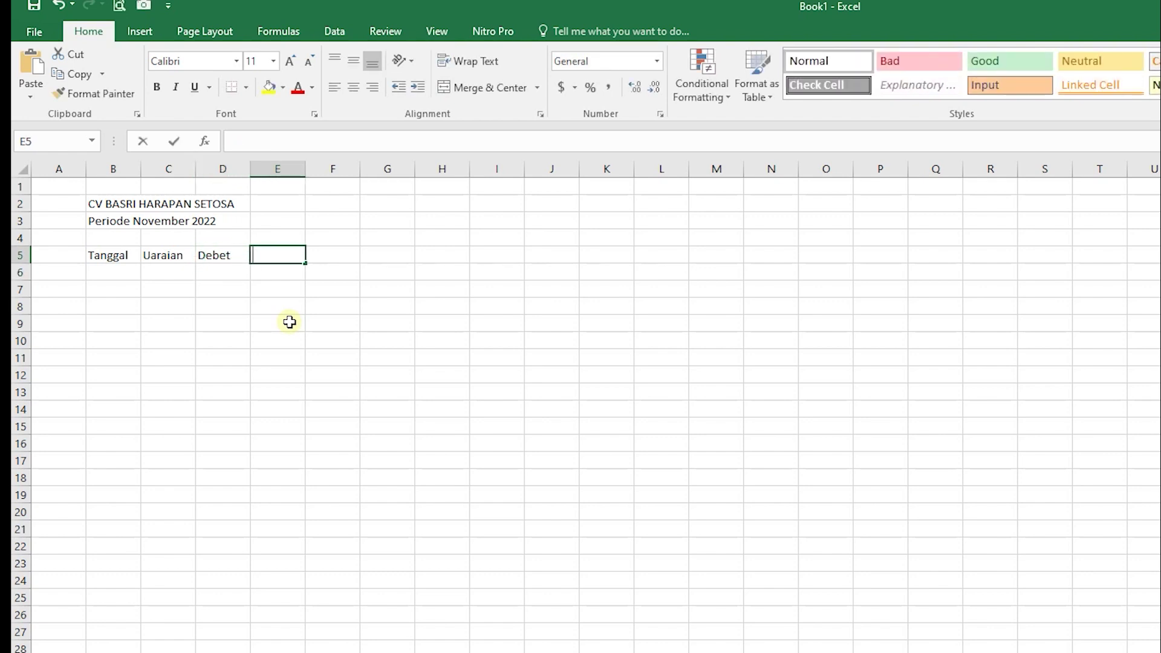
text(Kre)
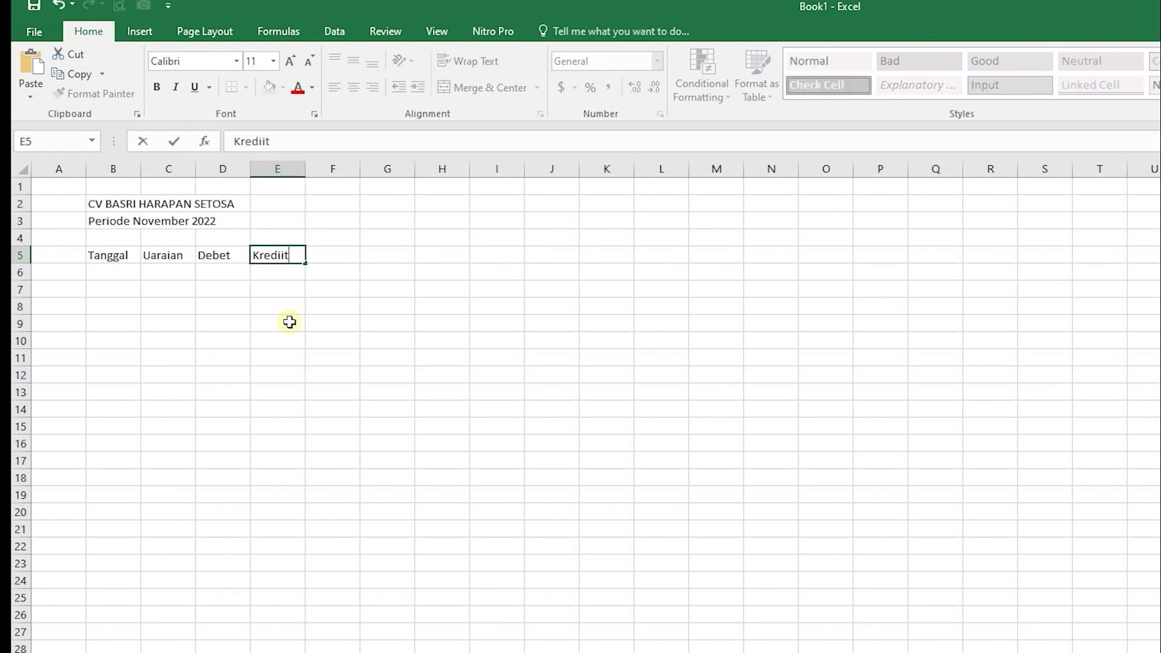
text(dit)
key(Return)
key(Up)
key(Tab)
text(S)
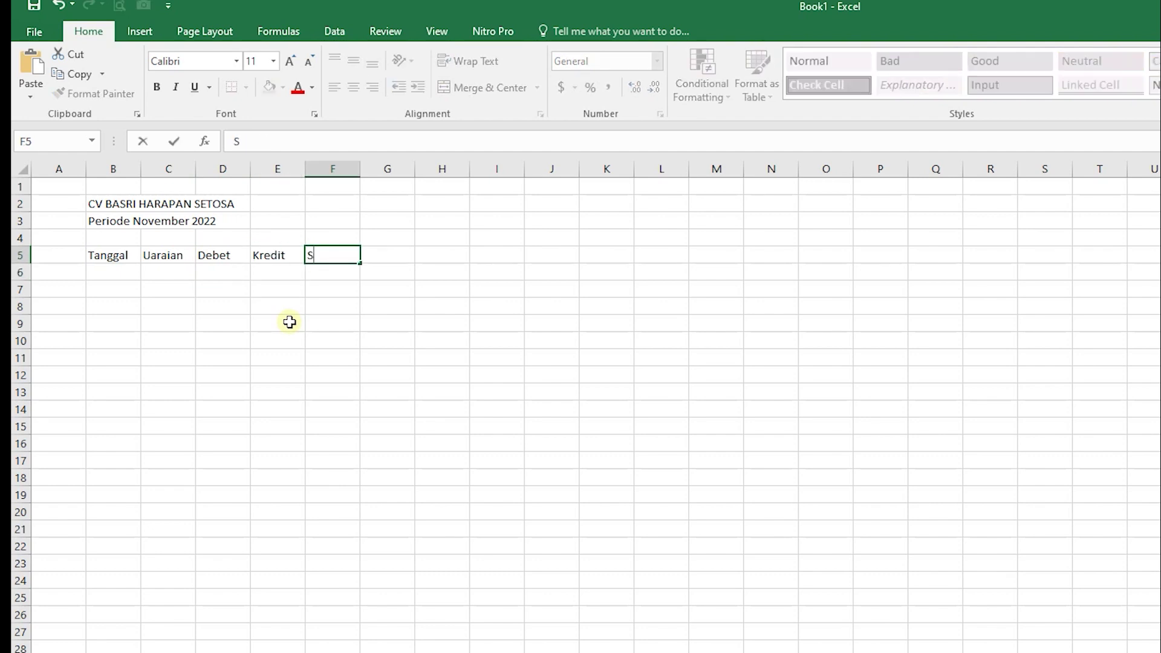
text(aldo)
key(Return)
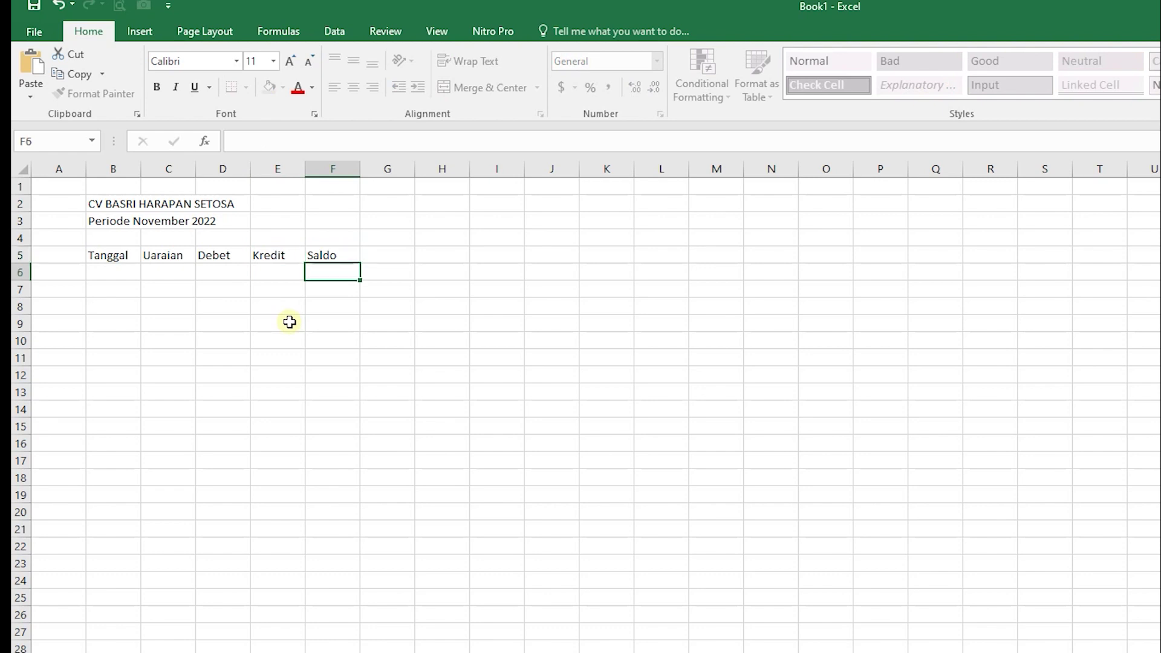
- Correct the spelling of the heading in C5 to Uraian
key(Up)
key(shift+Left)
key(Left)
key(Left)
key(Left)
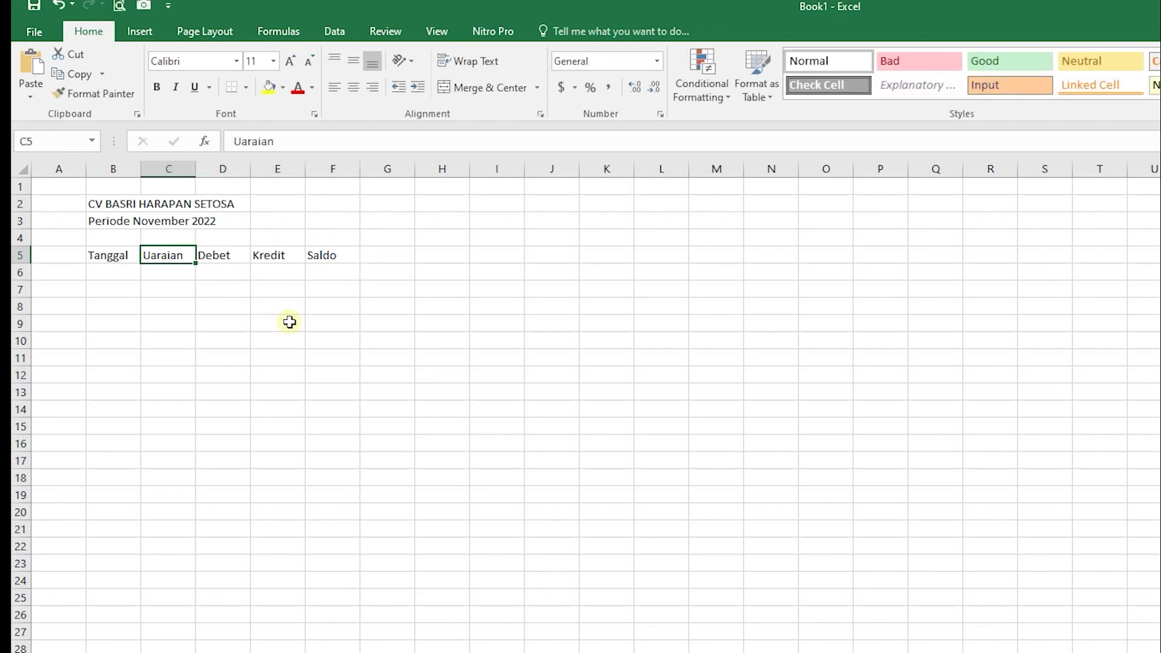
key(F2)
key(BackSpace)
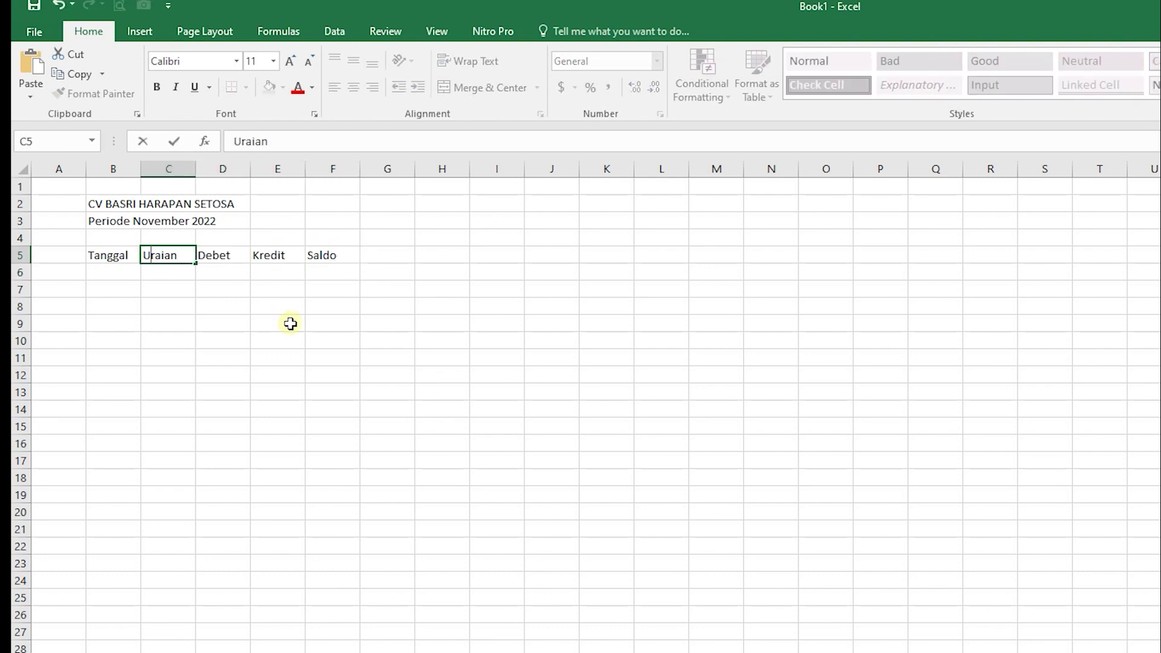
key(Return)
- Widen columns B to F of the heading row, making the Uraian column by far the widest
key(Up)
key(Left)
key(shift+Right)
key(shift+Right)
key(shift+Right)
key(shift+Right)
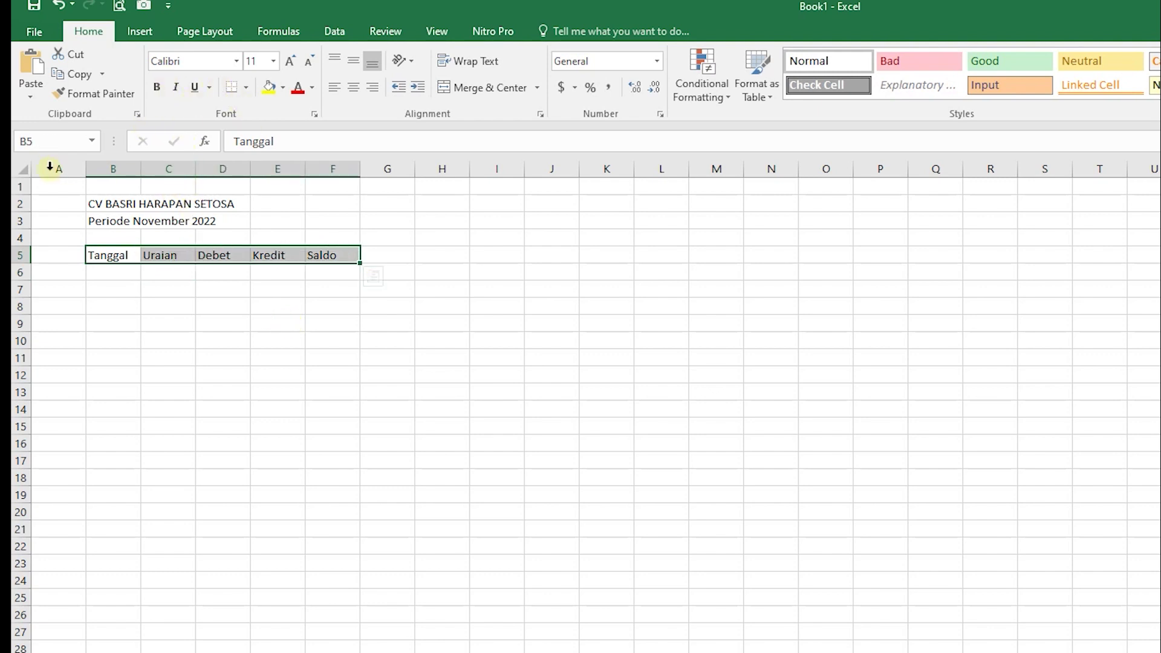
drag(141, 172, 549, 171)
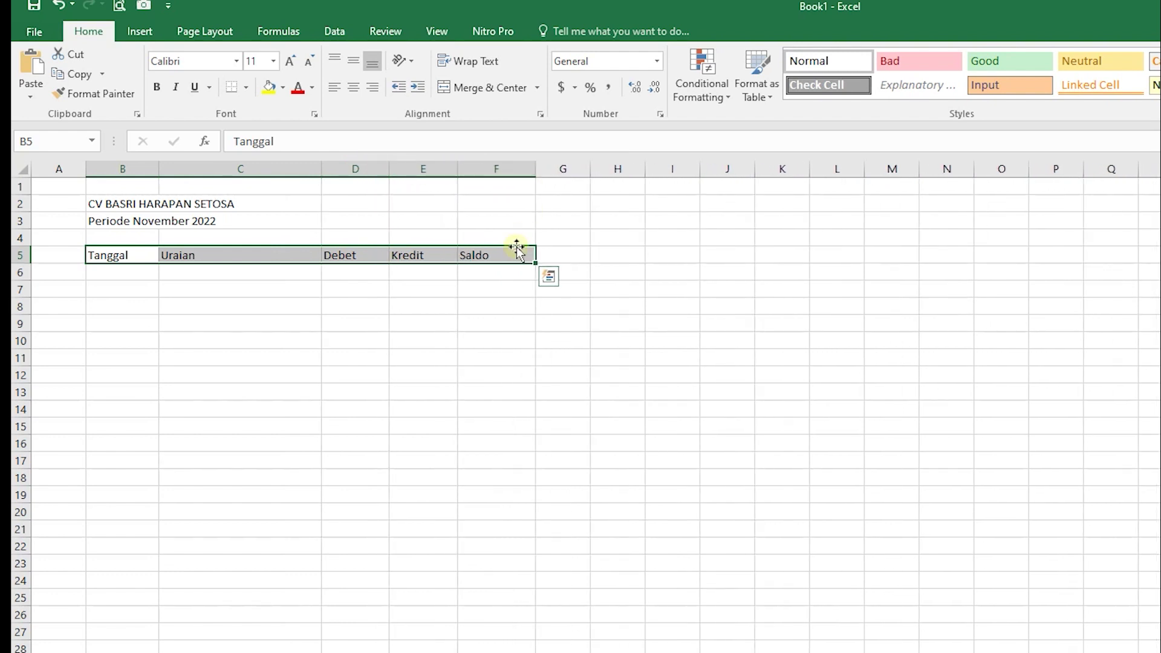
- Make the headings in B5:F5 bold and center them horizontally
click(519, 266)
click(126, 254)
drag(215, 259, 484, 260)
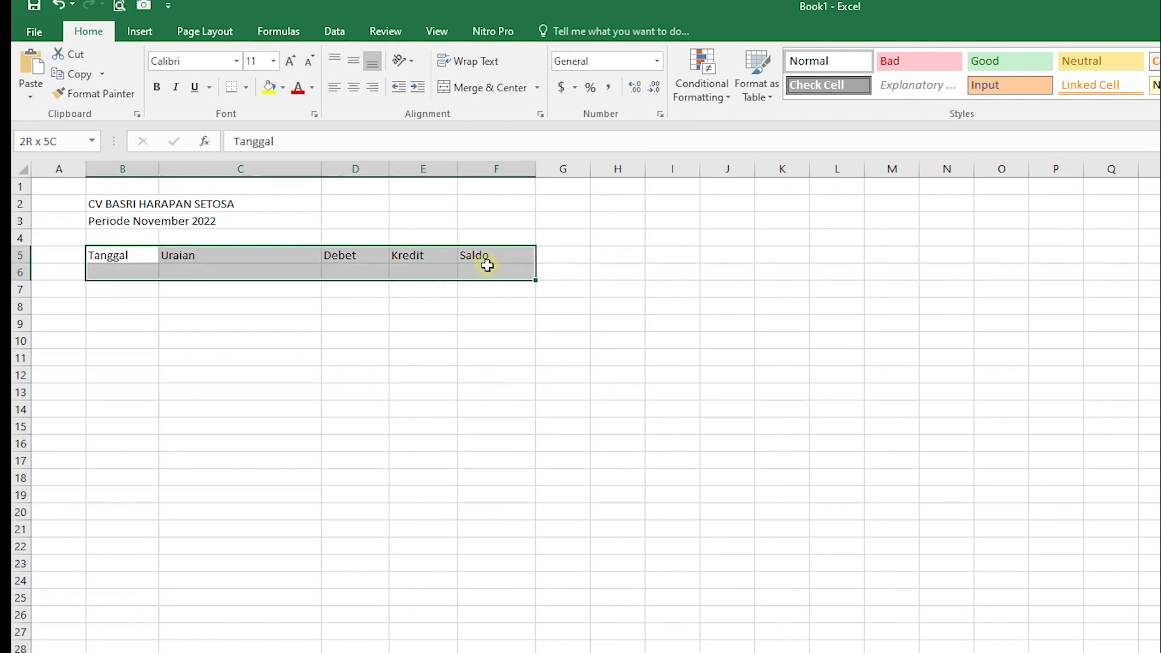
click(158, 89)
click(355, 88)
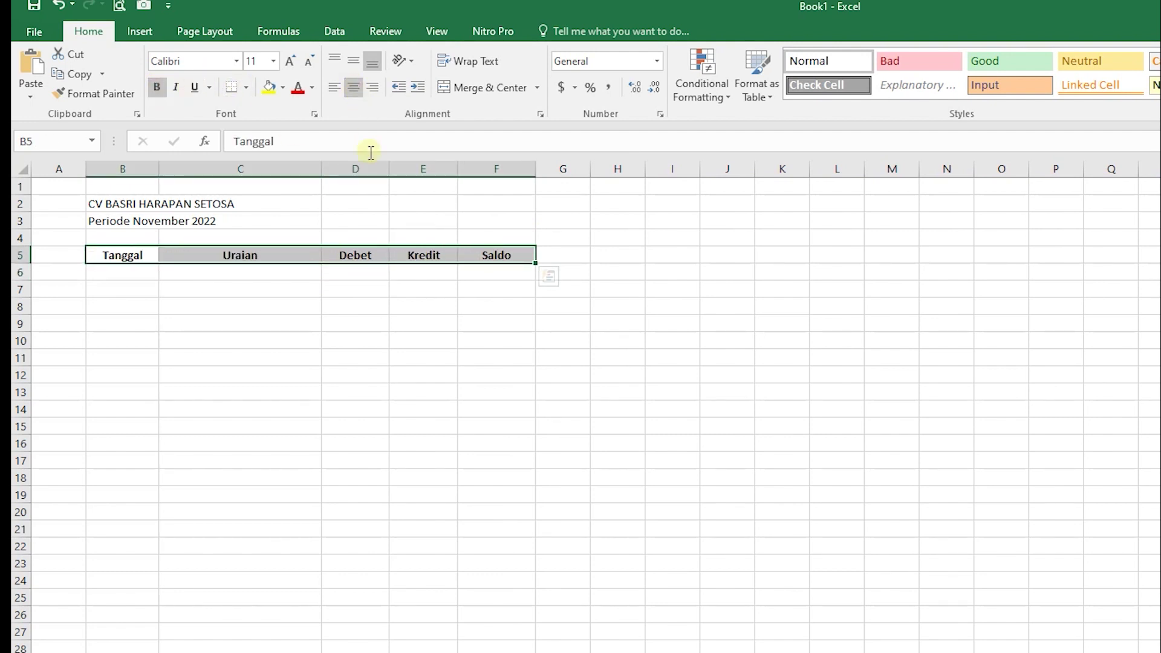
- Fill the heading cells B5:F5 with a light blue theme color
click(283, 89)
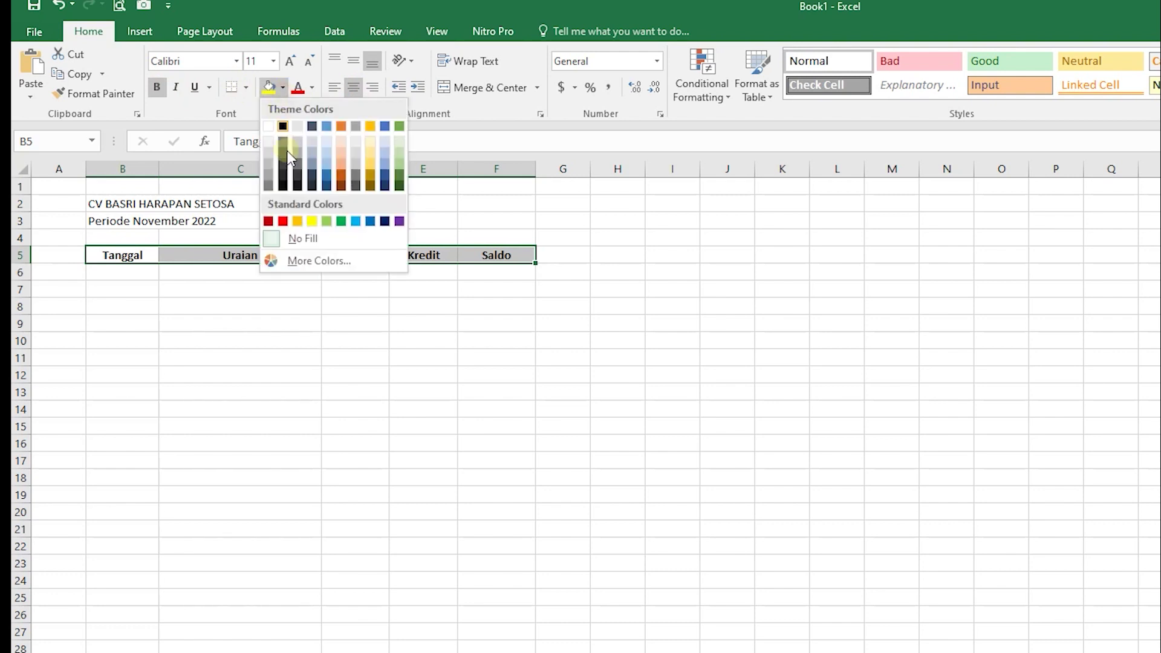
click(326, 155)
click(266, 351)
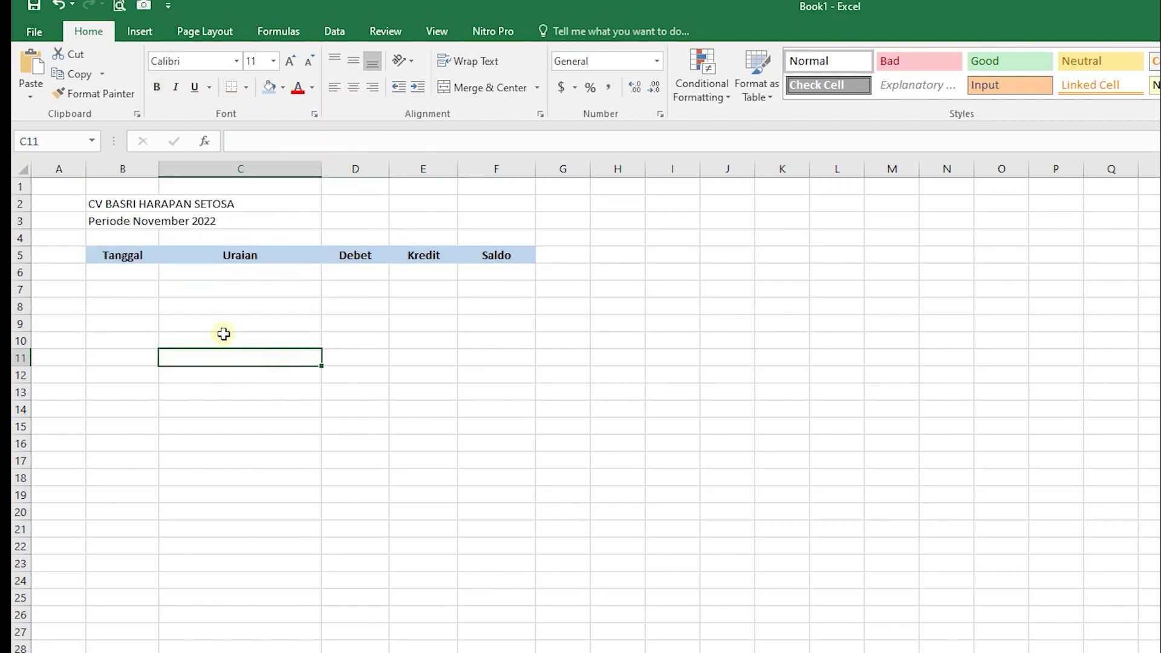
- Apply all borders to the empty table cells B6:F21 below the headings
drag(120, 273, 266, 289)
drag(384, 327, 482, 278)
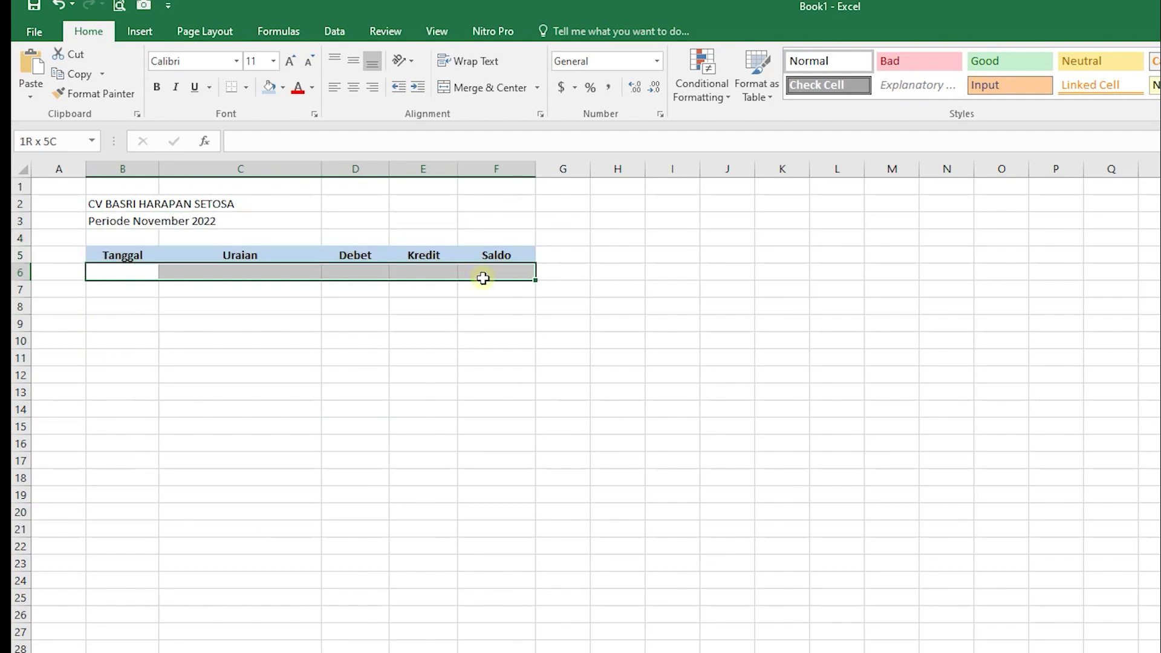
drag(129, 290, 484, 288)
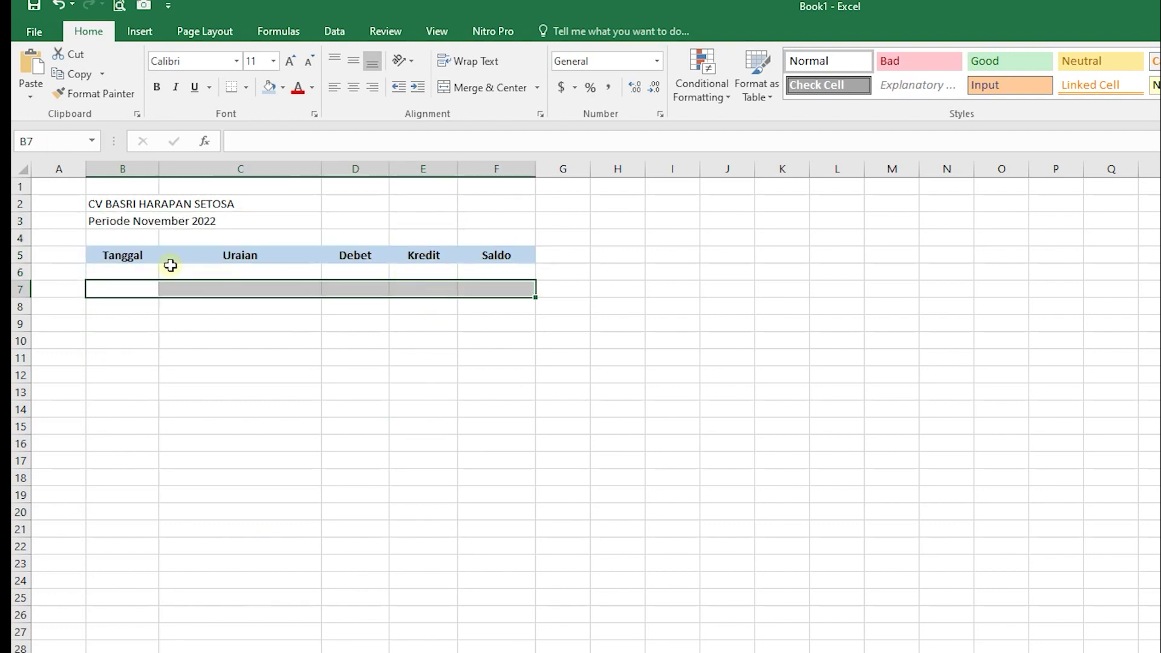
drag(134, 275, 490, 533)
click(246, 87)
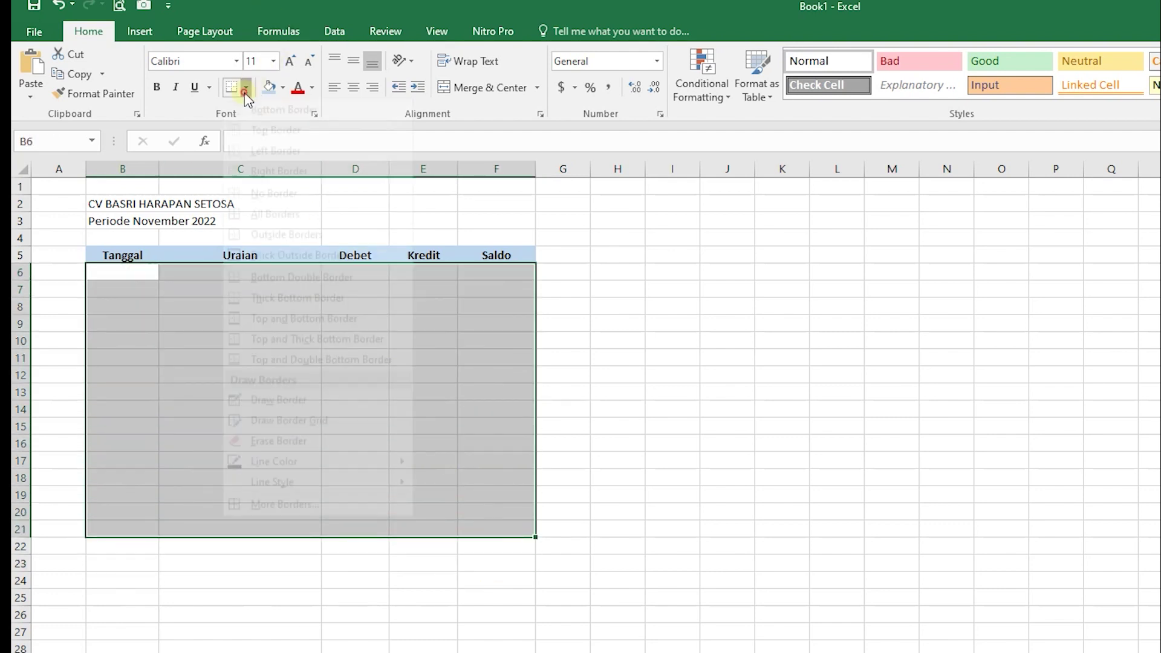
click(274, 233)
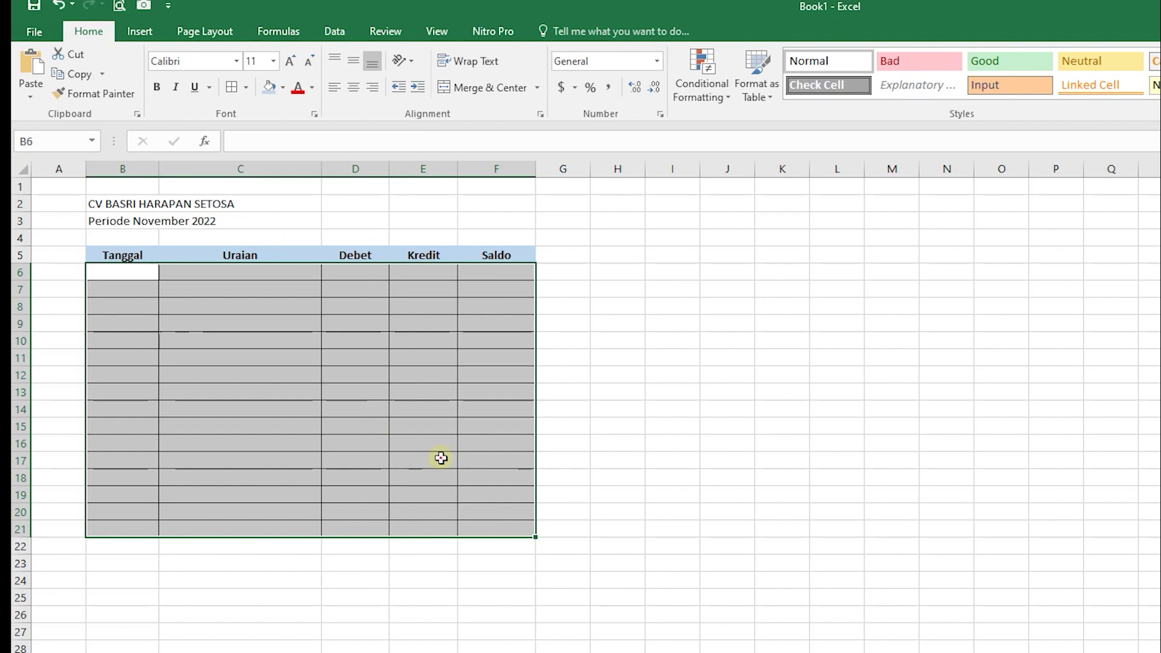
click(701, 416)
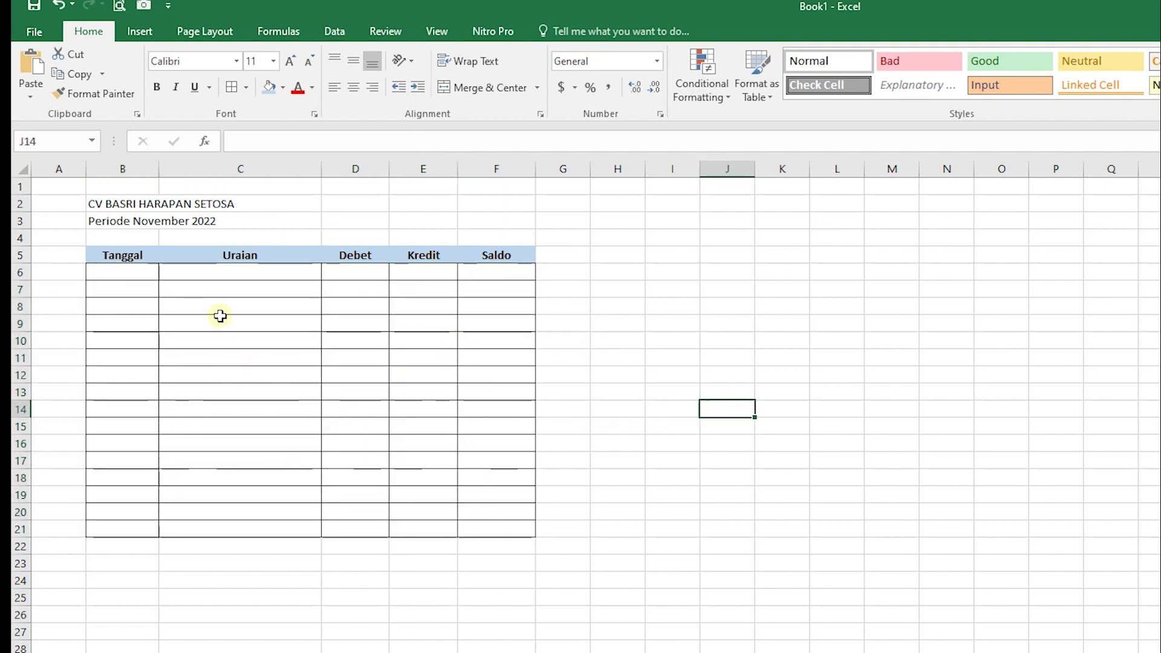
click(129, 275)
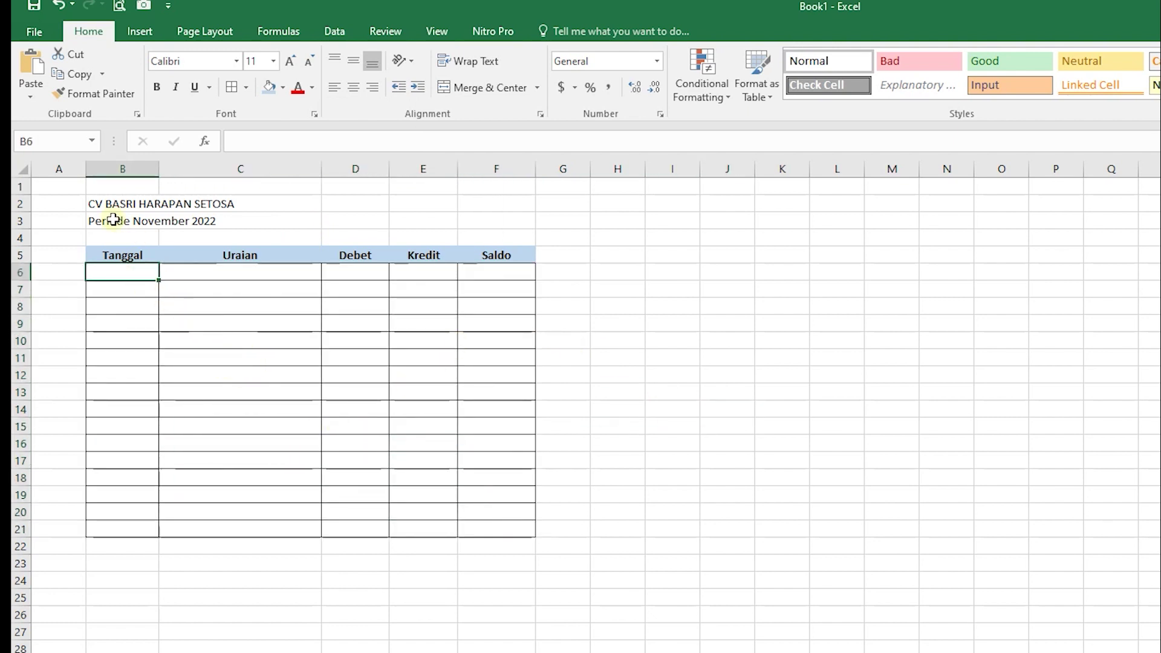
click(97, 207)
drag(150, 229, 511, 218)
click(669, 394)
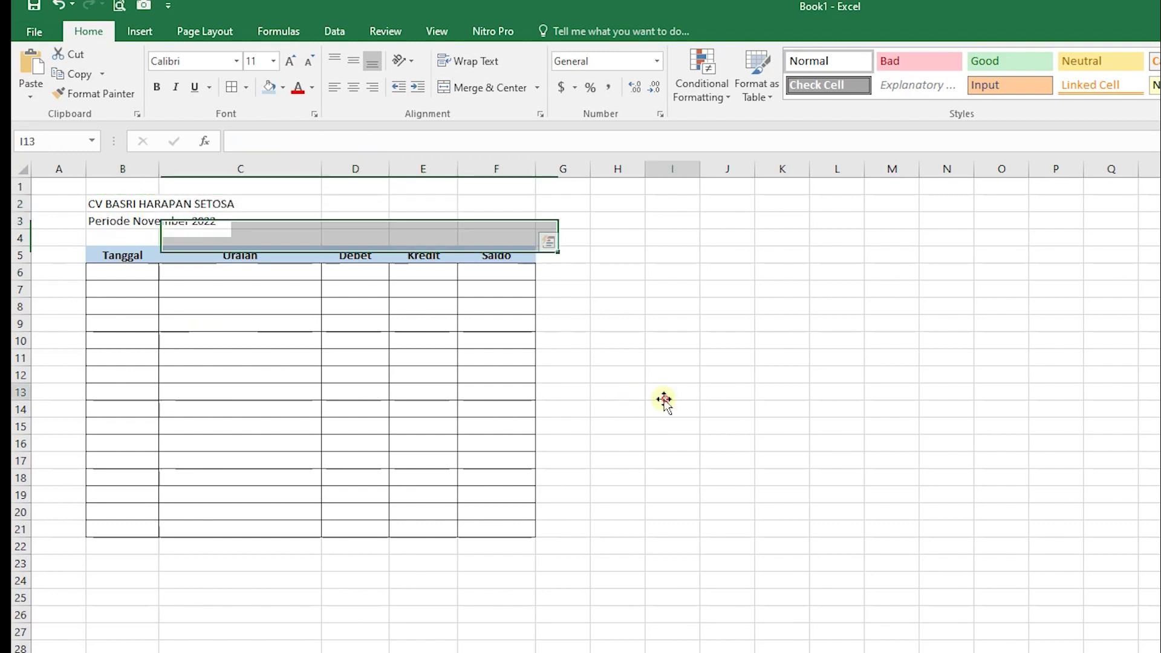
drag(95, 203, 506, 220)
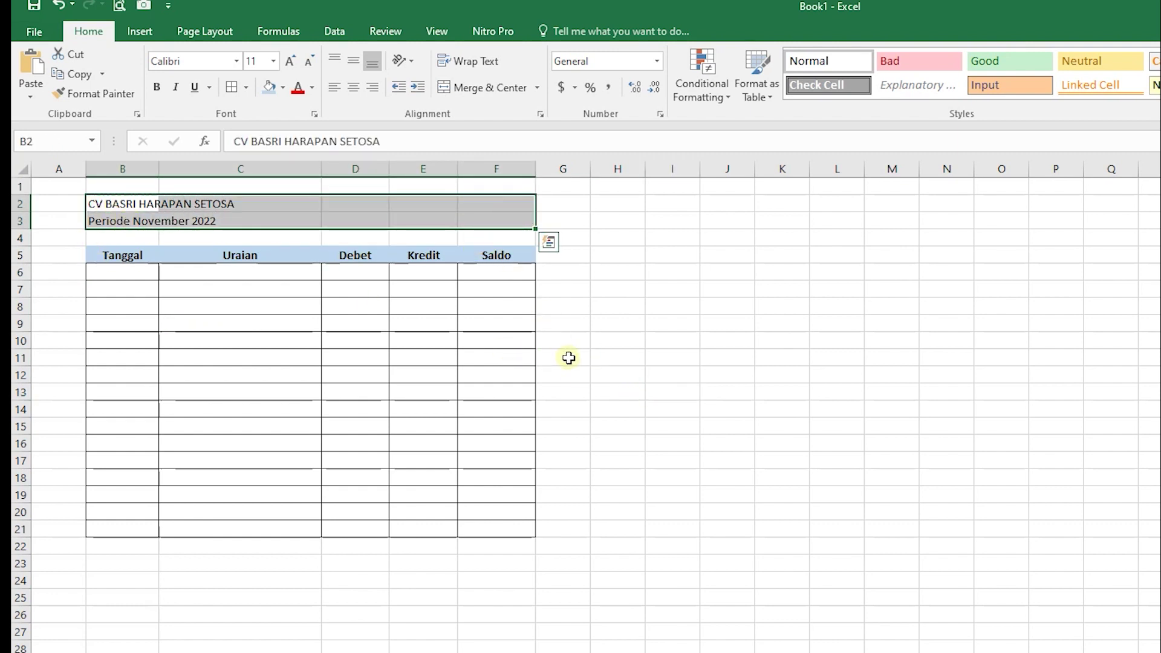
key(ctrl+q)
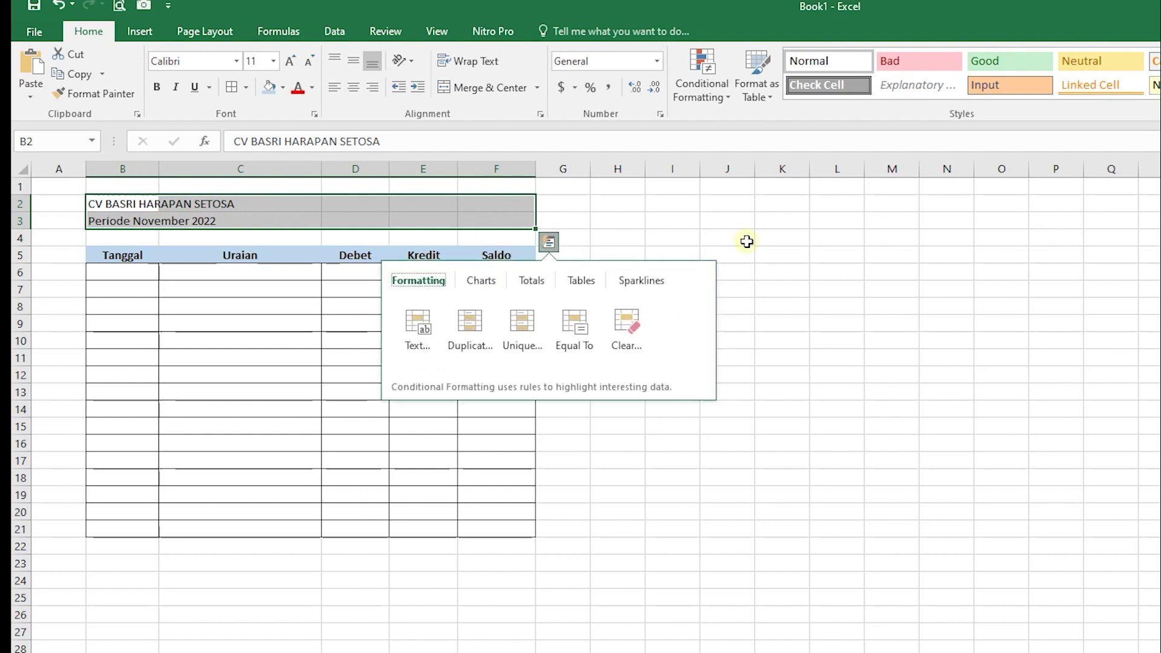
click(837, 186)
drag(115, 206, 539, 217)
click(539, 217)
- Center the company name and period titles across B2:F3 using the Center Across Selection horizontal alignment
drag(124, 202, 508, 221)
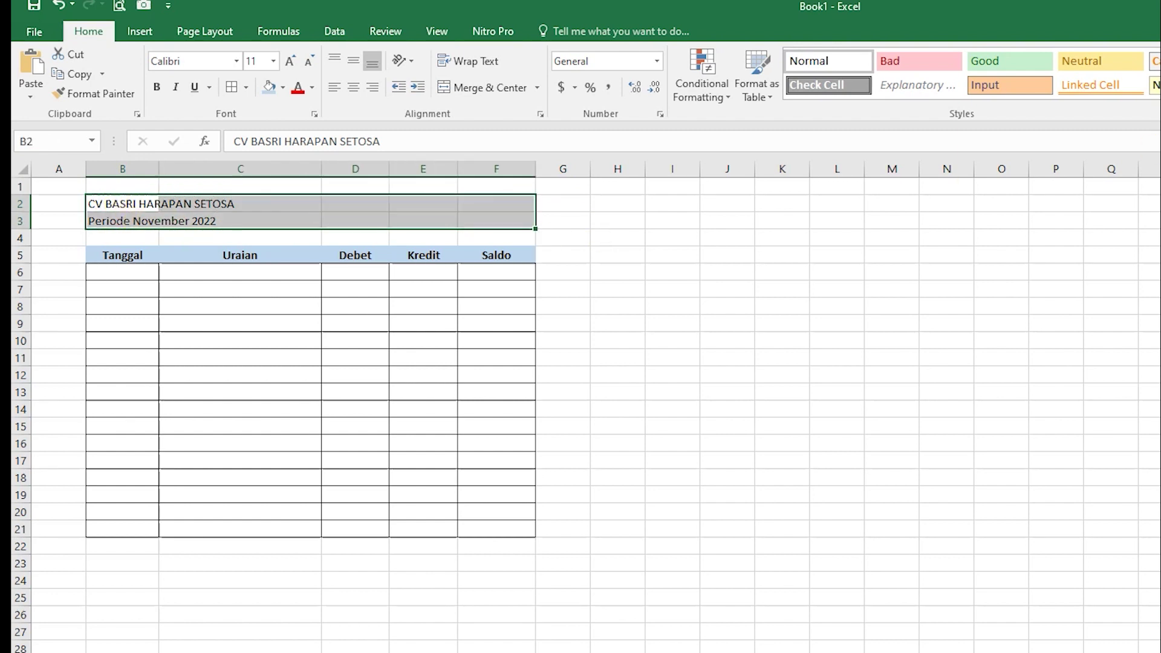
key(ctrl+1)
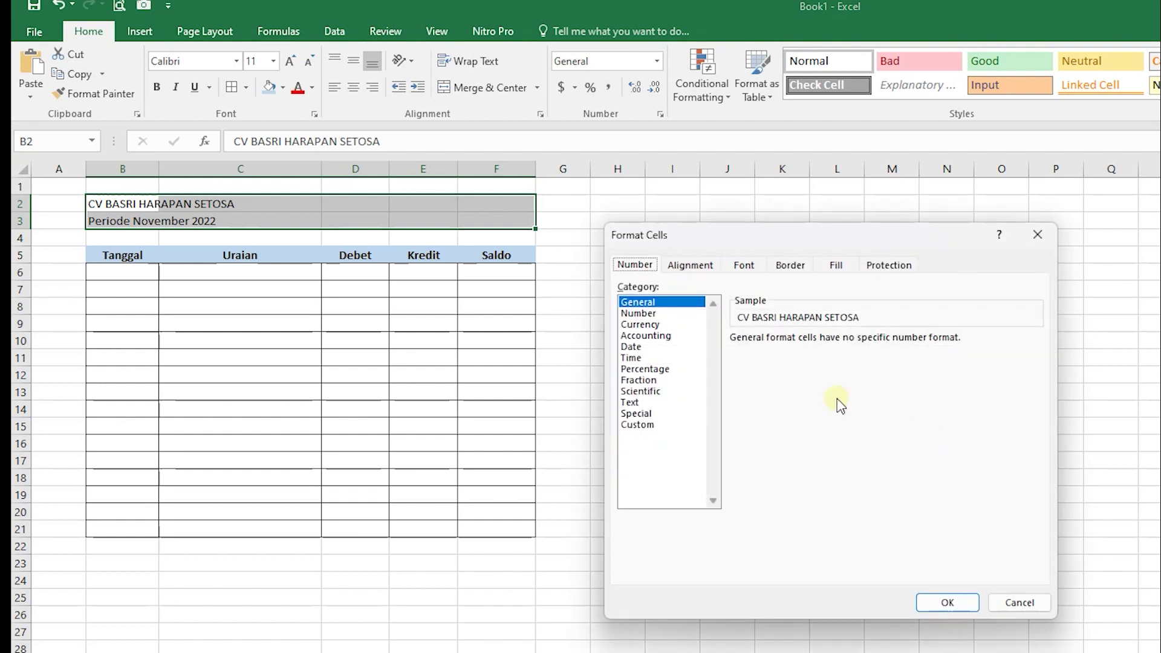
click(692, 267)
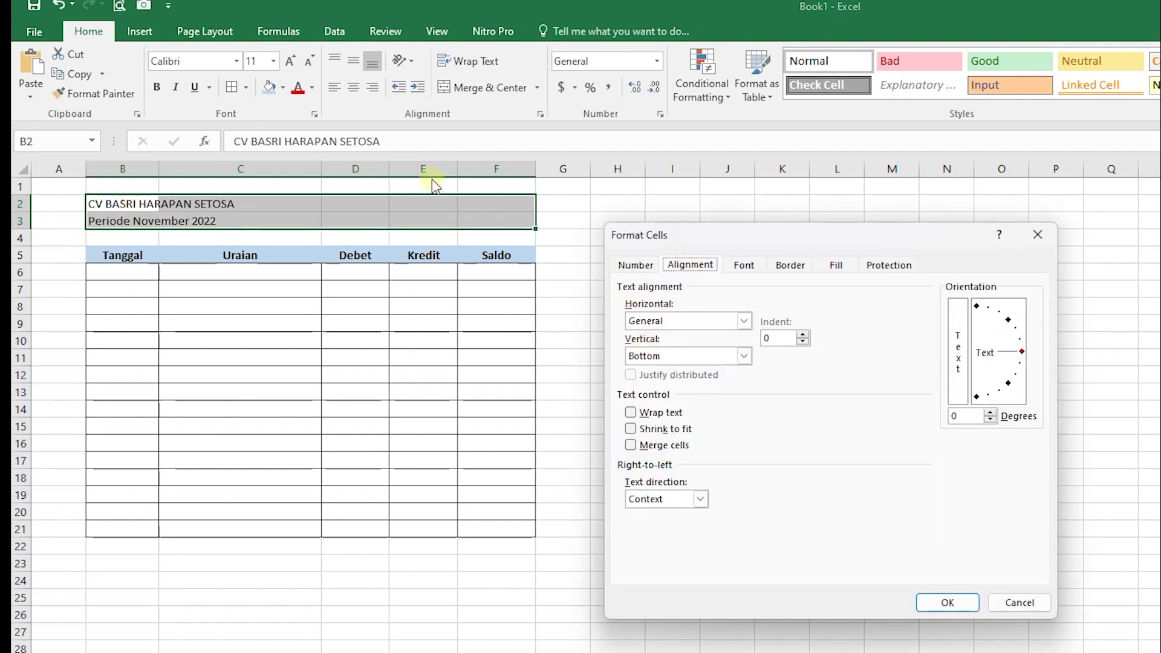
click(743, 321)
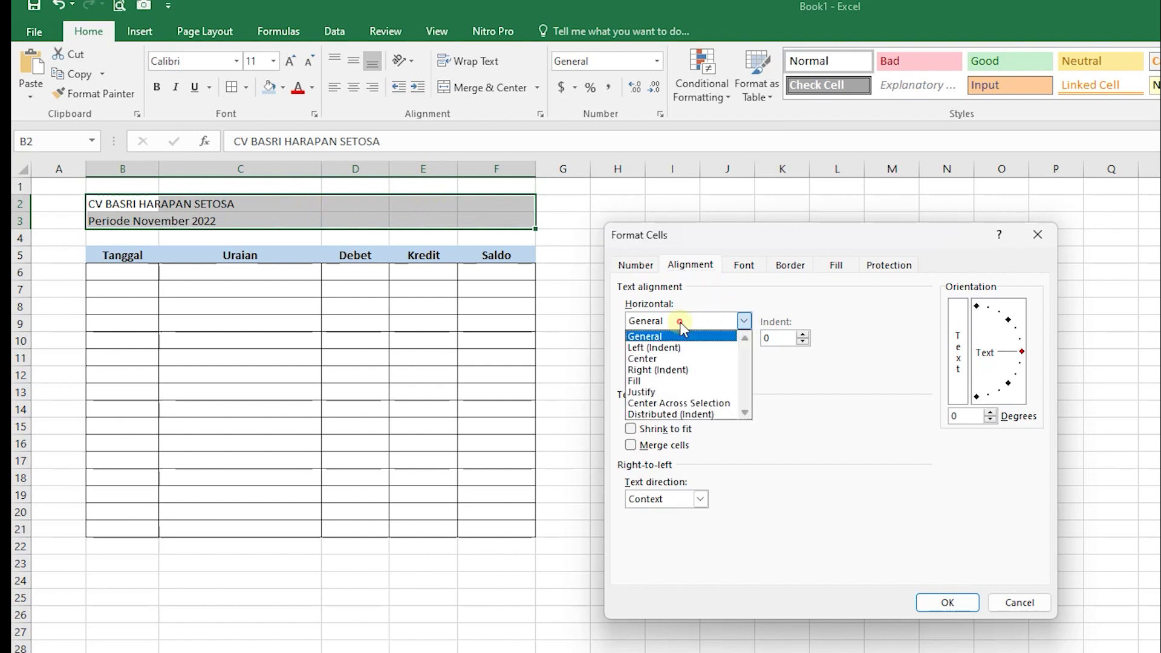
click(700, 403)
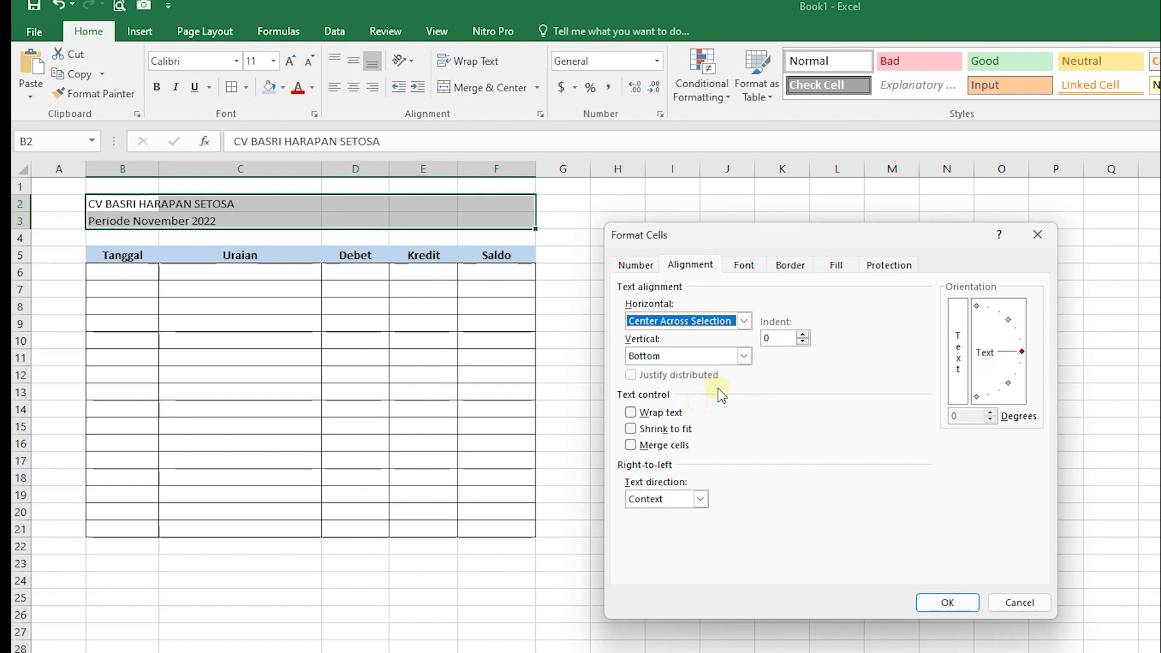
- Add a medium solid outline border around the title block B2:F3 and apply the cell formatting
click(788, 268)
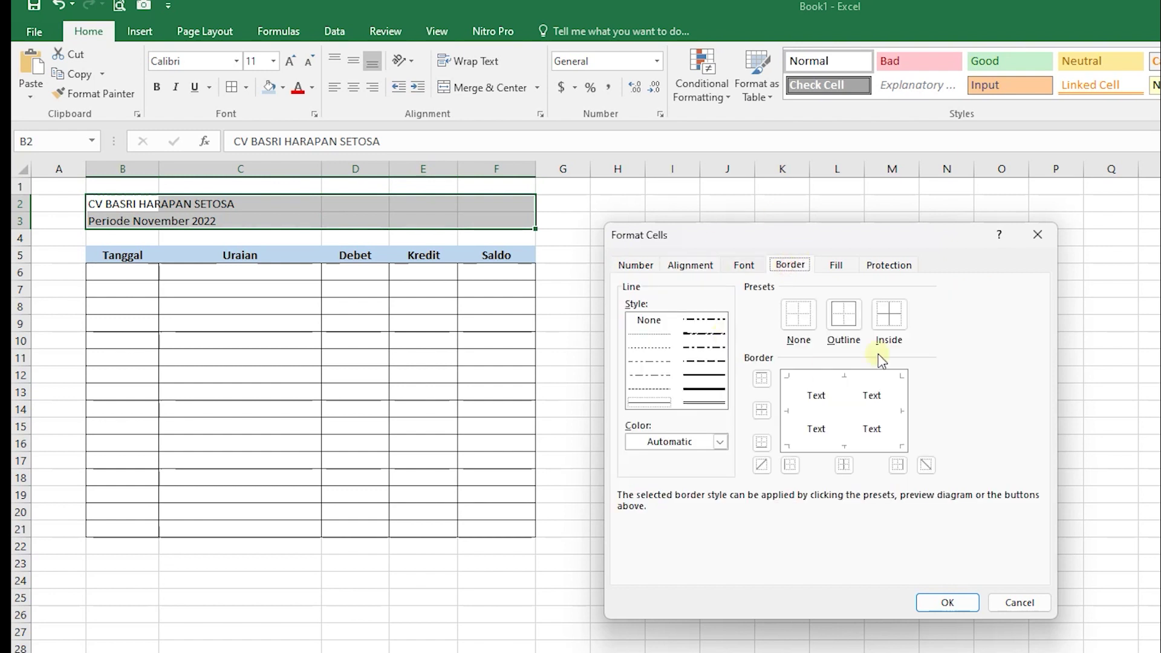
click(703, 375)
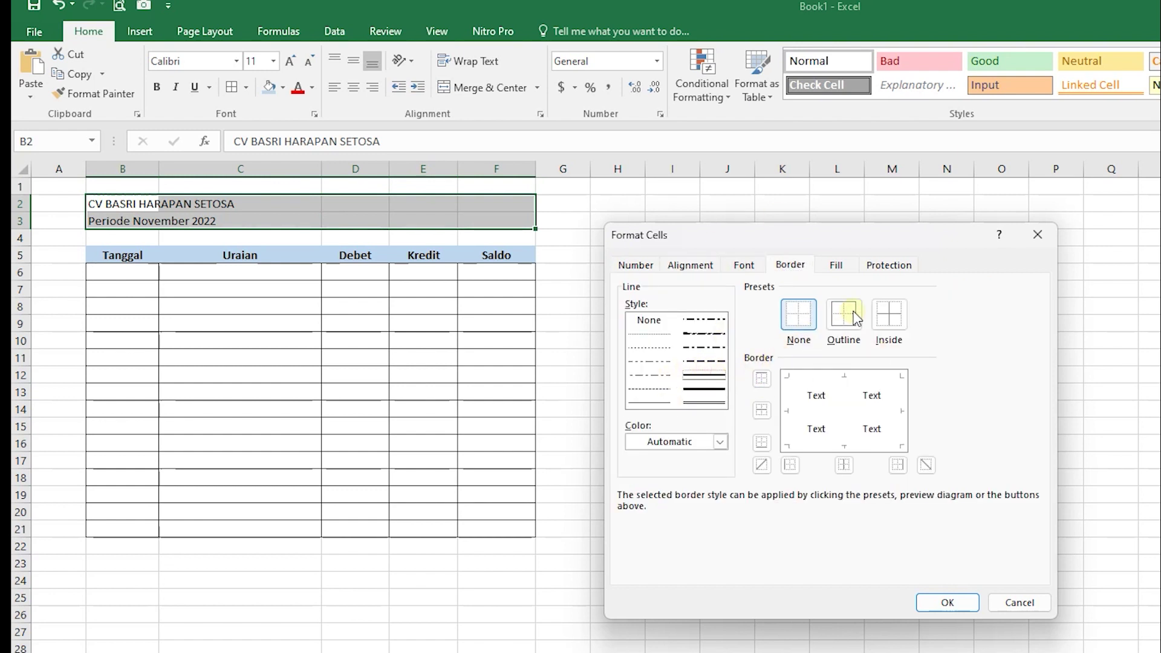
click(844, 314)
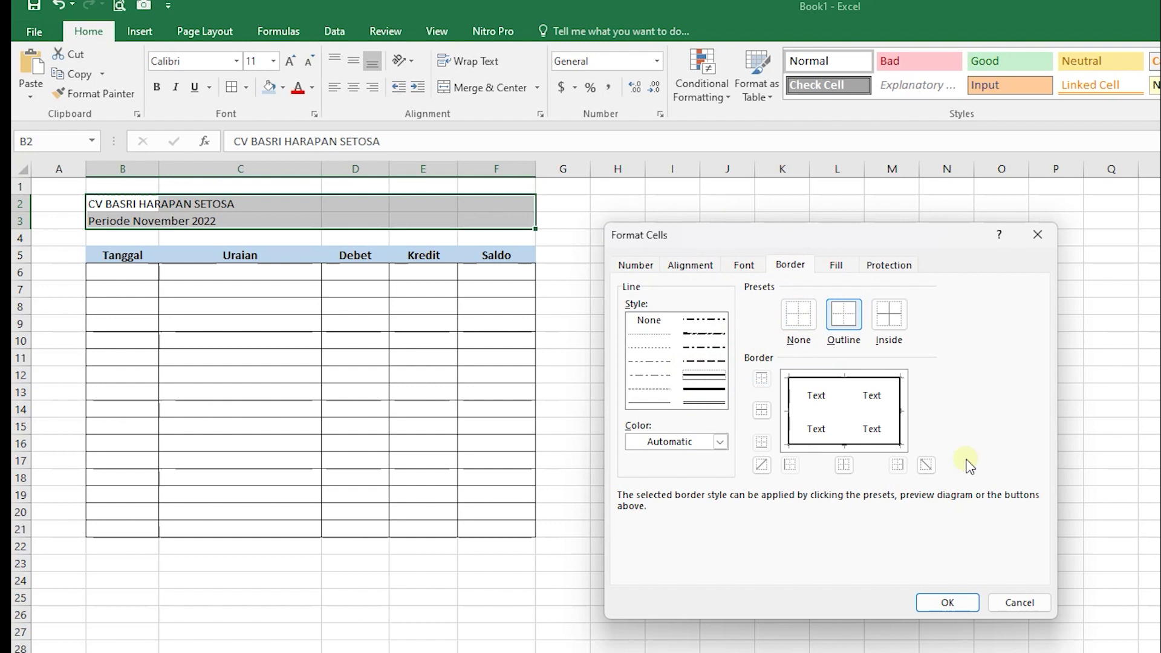
click(948, 603)
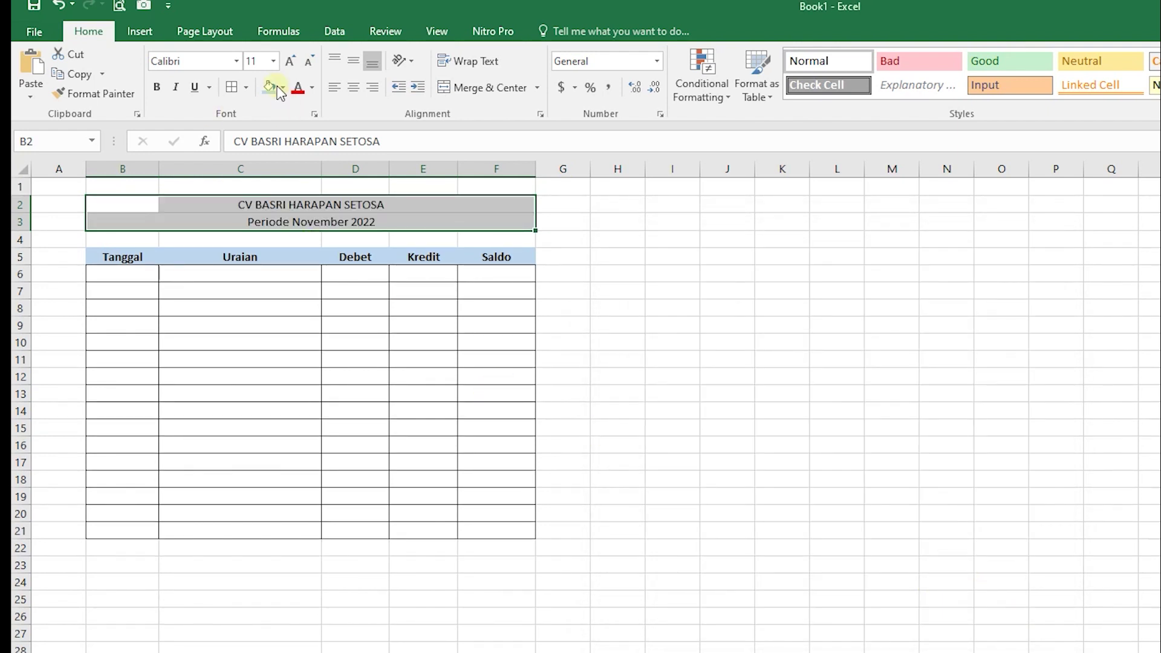
- Fill the title block B2:F3 with the same light blue as the table headings
click(270, 88)
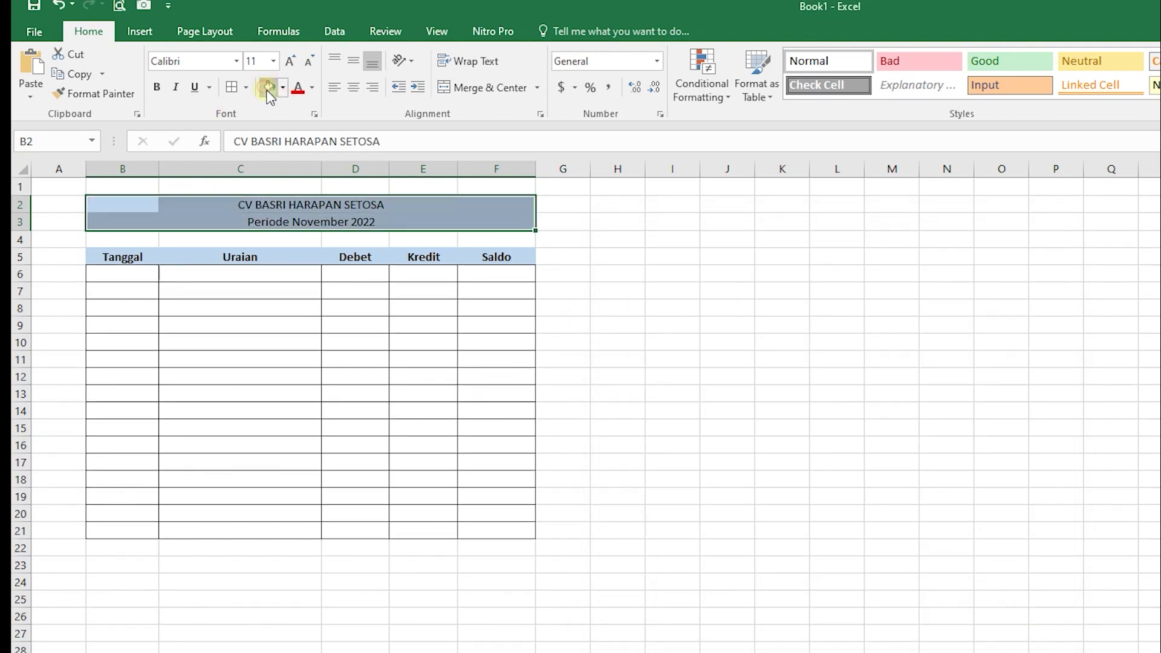
click(591, 377)
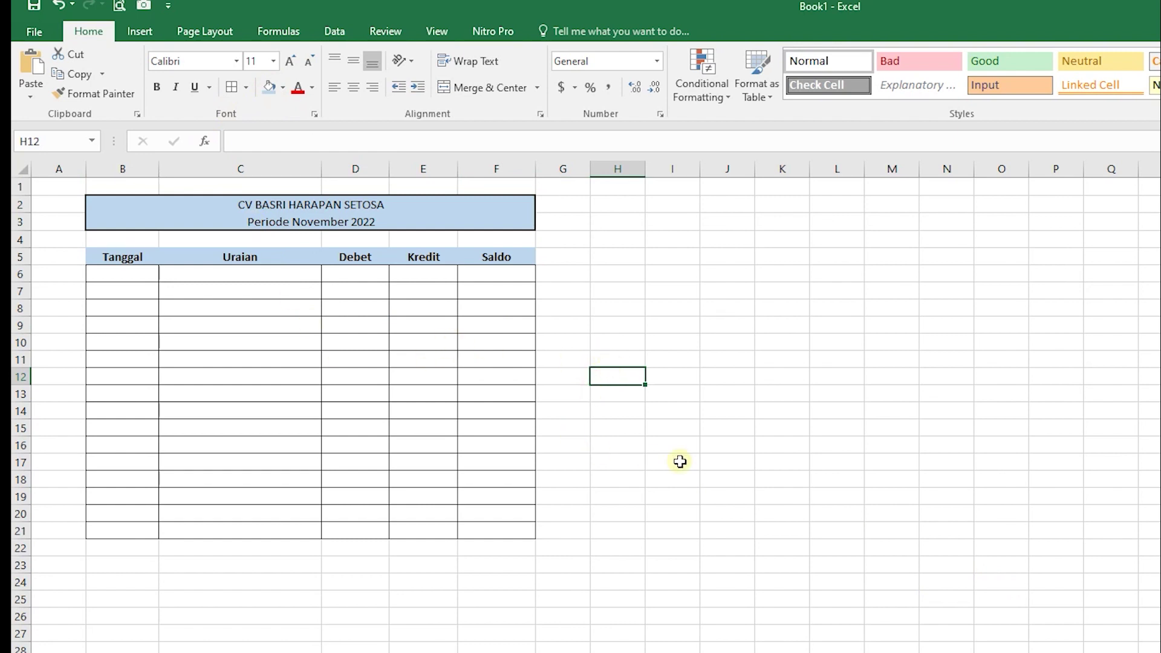
click(202, 380)
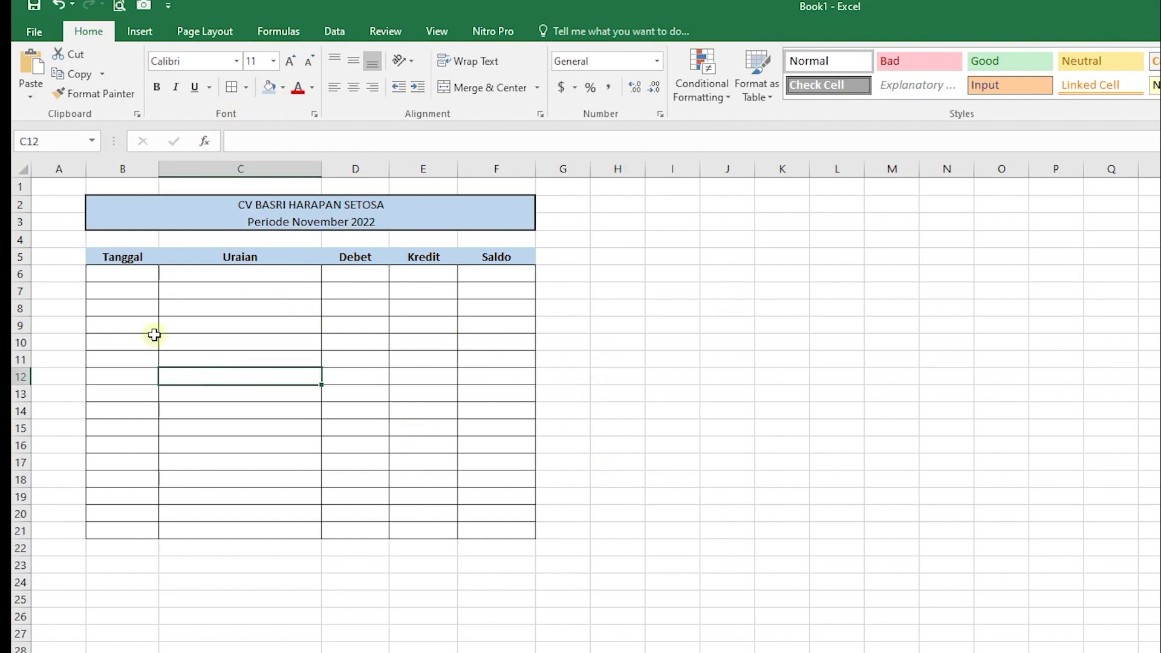
- Format the Tanggal cells B6:B21 as dates with the Indonesian locale and the 14/03/2012 type
click(111, 274)
click(131, 444)
click(117, 273)
drag(121, 342, 132, 513)
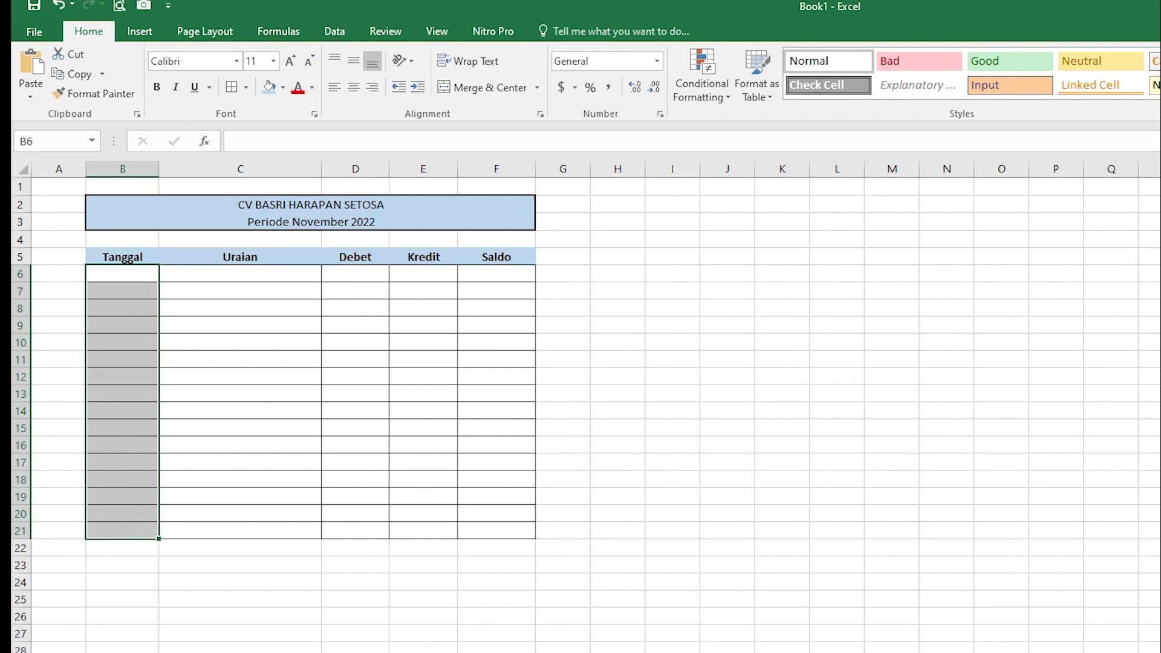
key(ctrl+1)
click(635, 265)
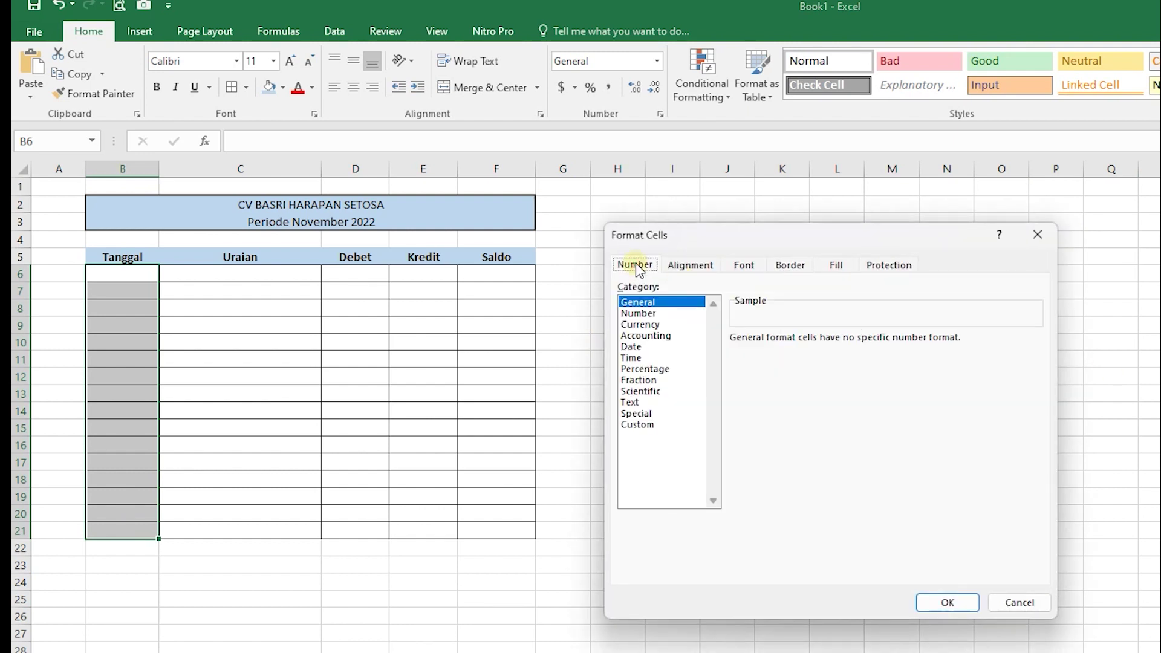
click(650, 347)
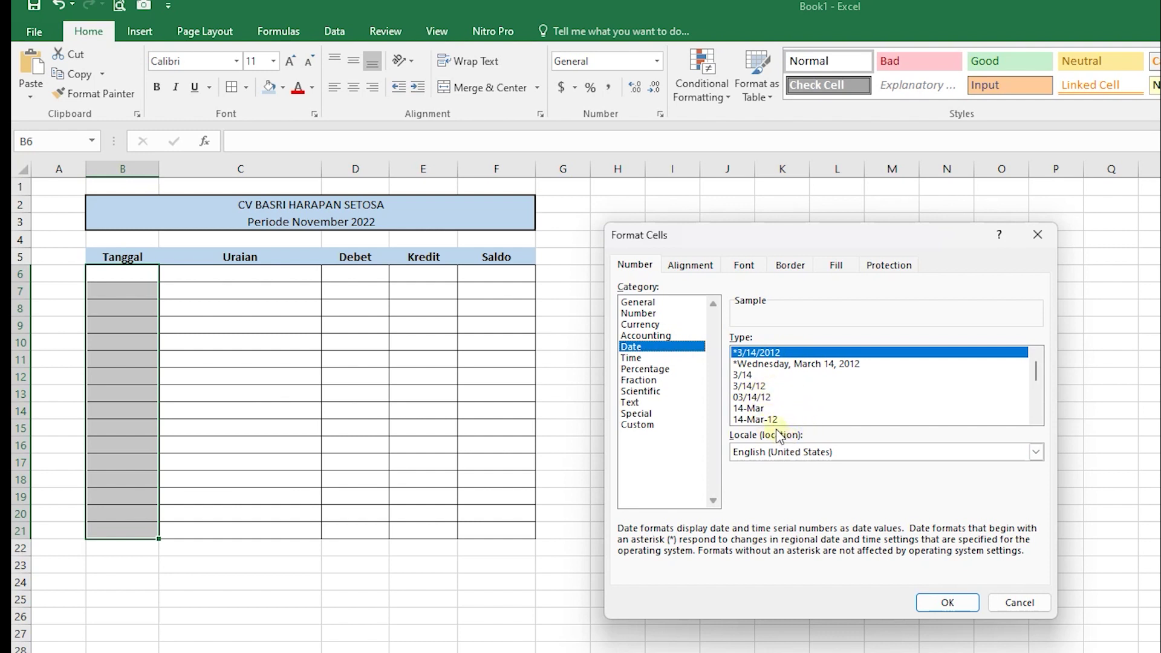
click(786, 452)
scroll(835, 487, down, 2)
scroll(835, 487, down, 4)
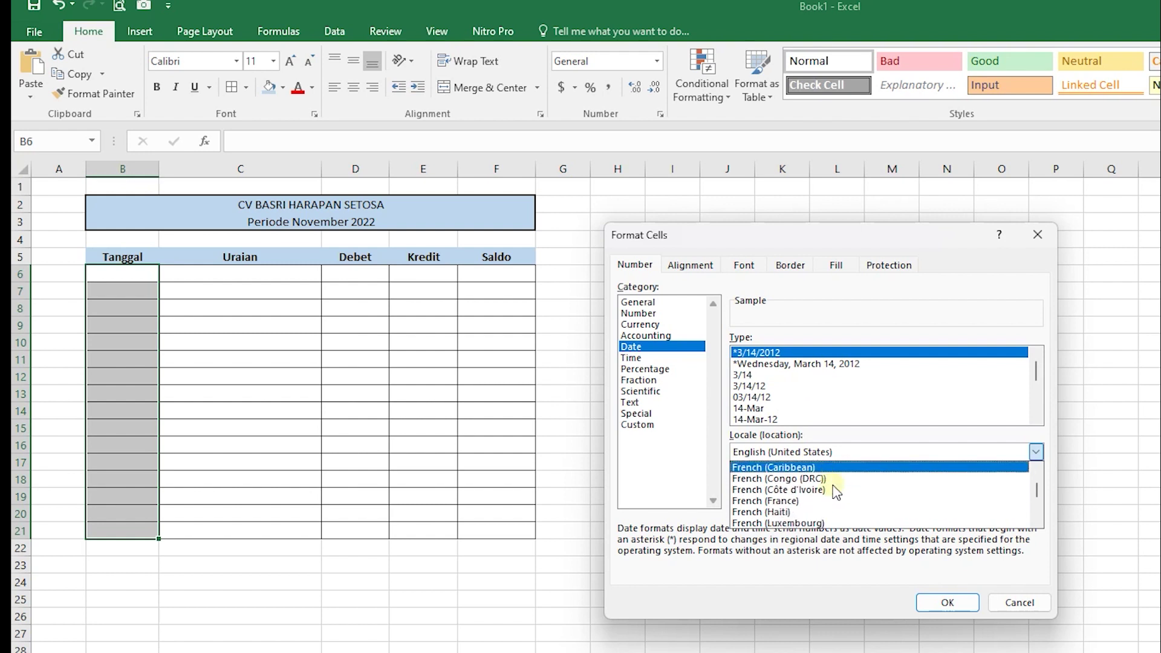
scroll(837, 490, down, 3)
scroll(838, 503, down, 4)
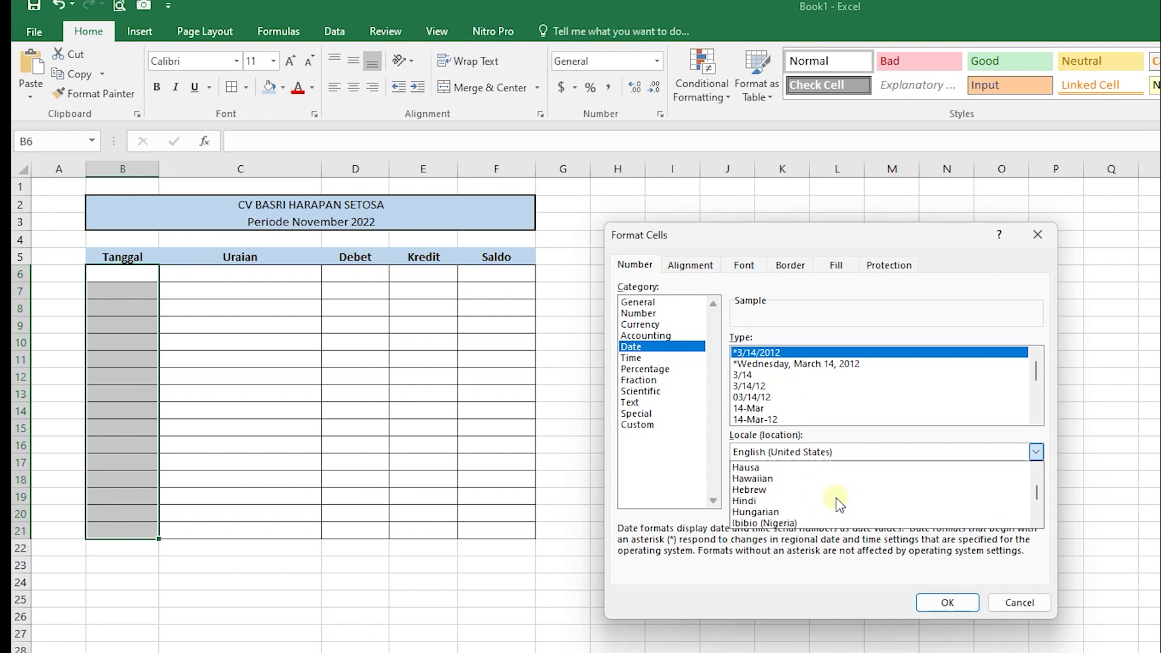
scroll(833, 501, up, 1)
scroll(832, 497, down, 2)
click(830, 511)
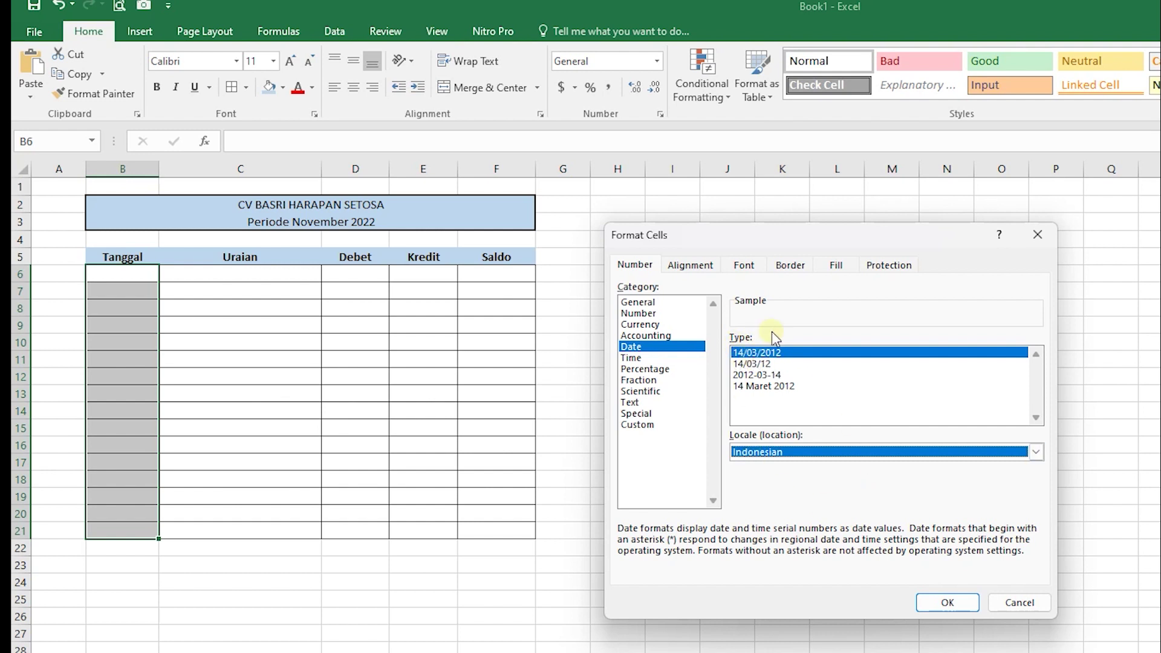
click(947, 603)
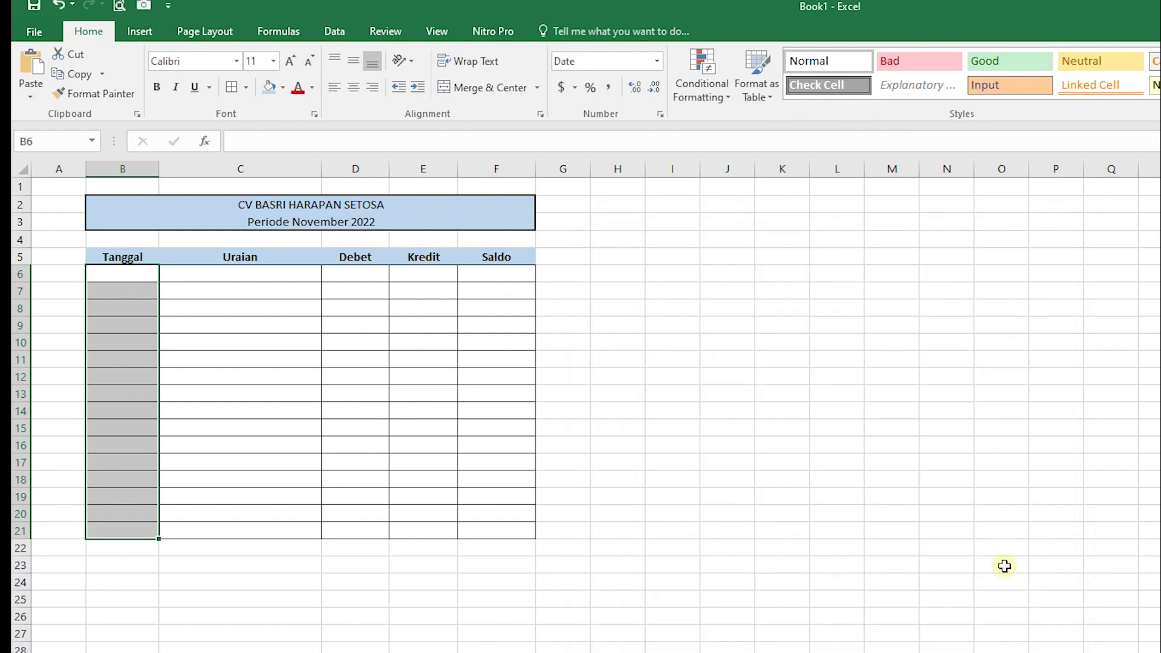
- Enter the date 1/11/2022 in the first Tanggal cell, B6
click(788, 462)
click(148, 275)
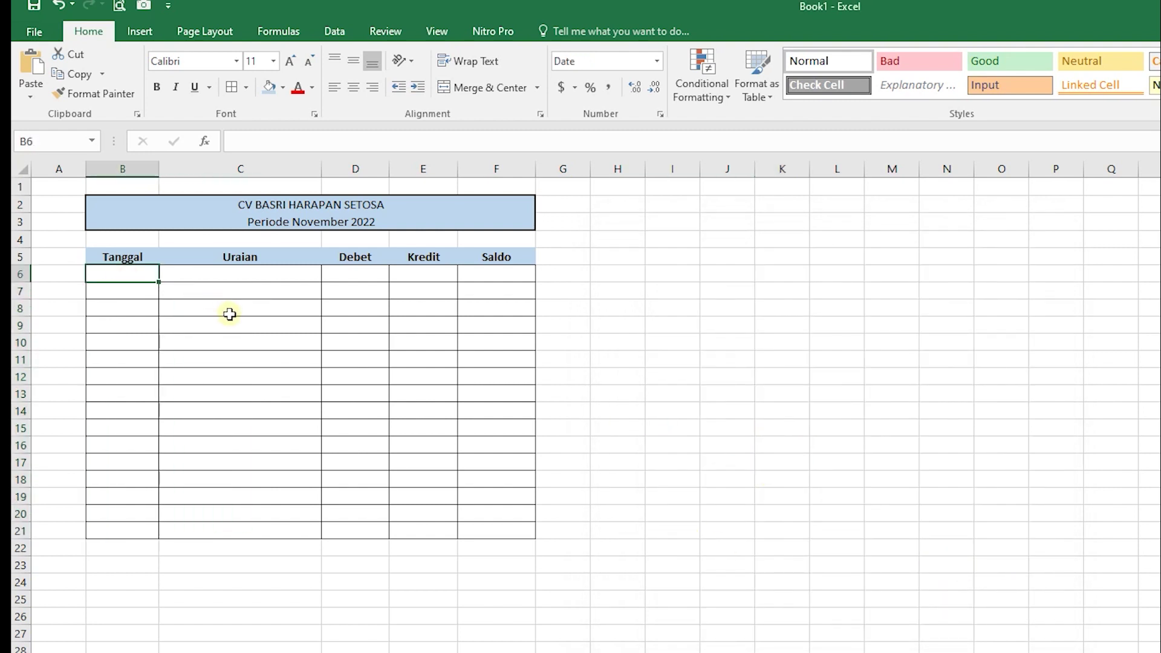
text(1/11/)
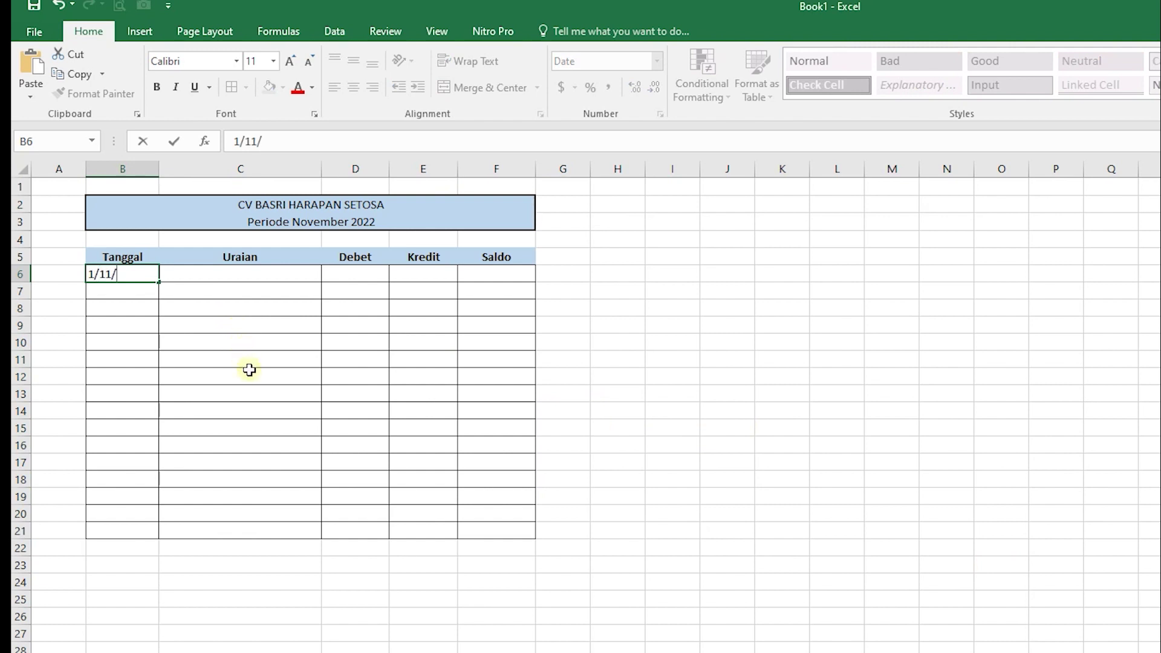
text(2022)
key(Return)
key(Up)
key(Down)
key(Up)
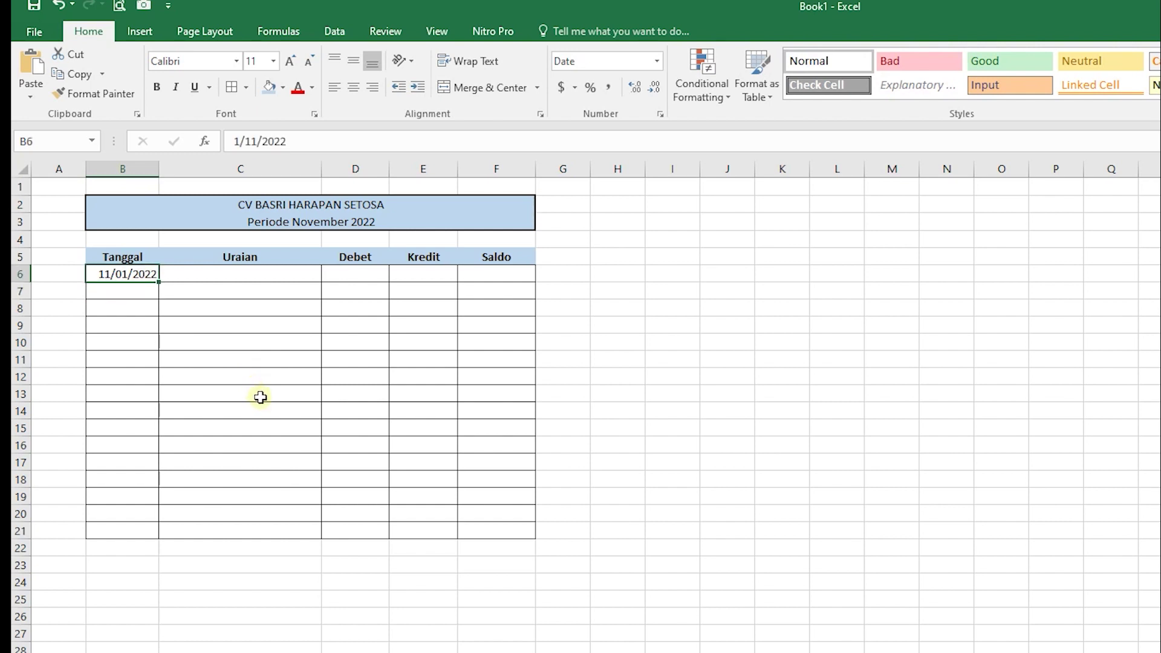
- Enter the description "Saldo Kas Bulan Oktober" in the first Uraian cell, C6
key(Right)
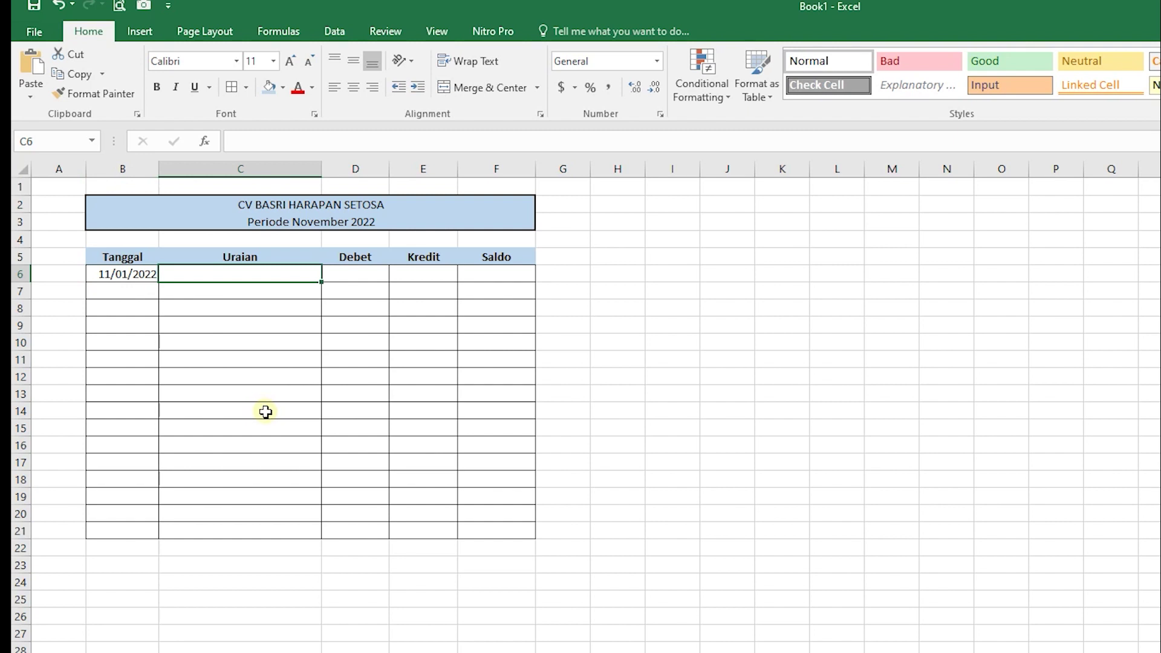
text(U)
key(BackSpace)
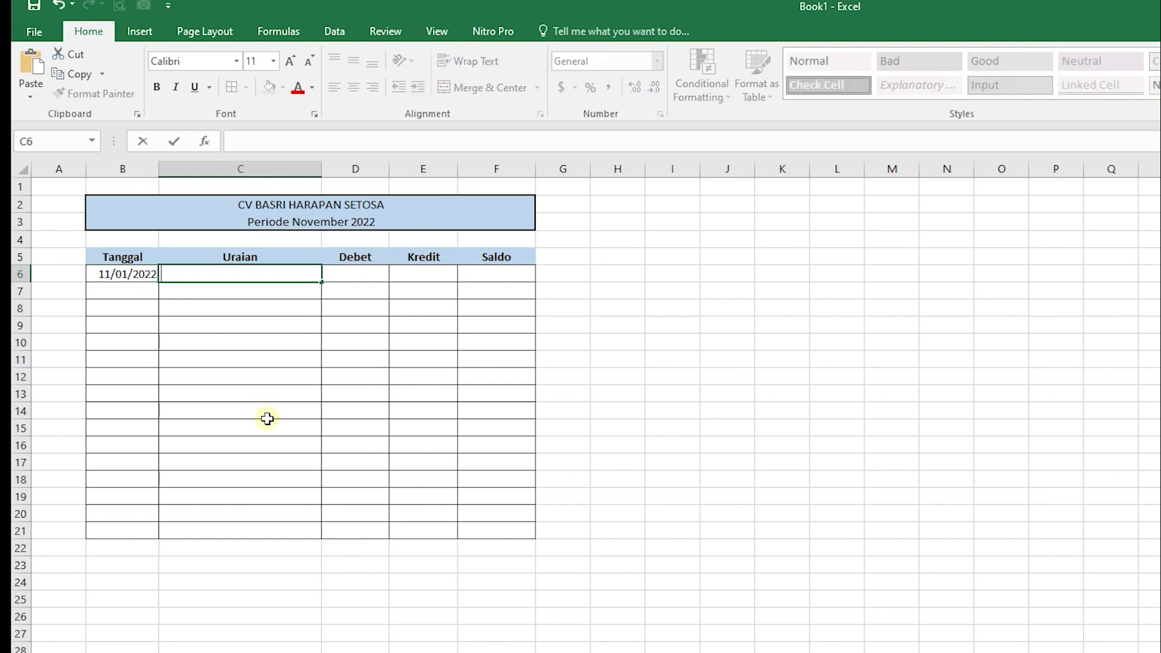
text(Saldo Kas Bulan Oktob)
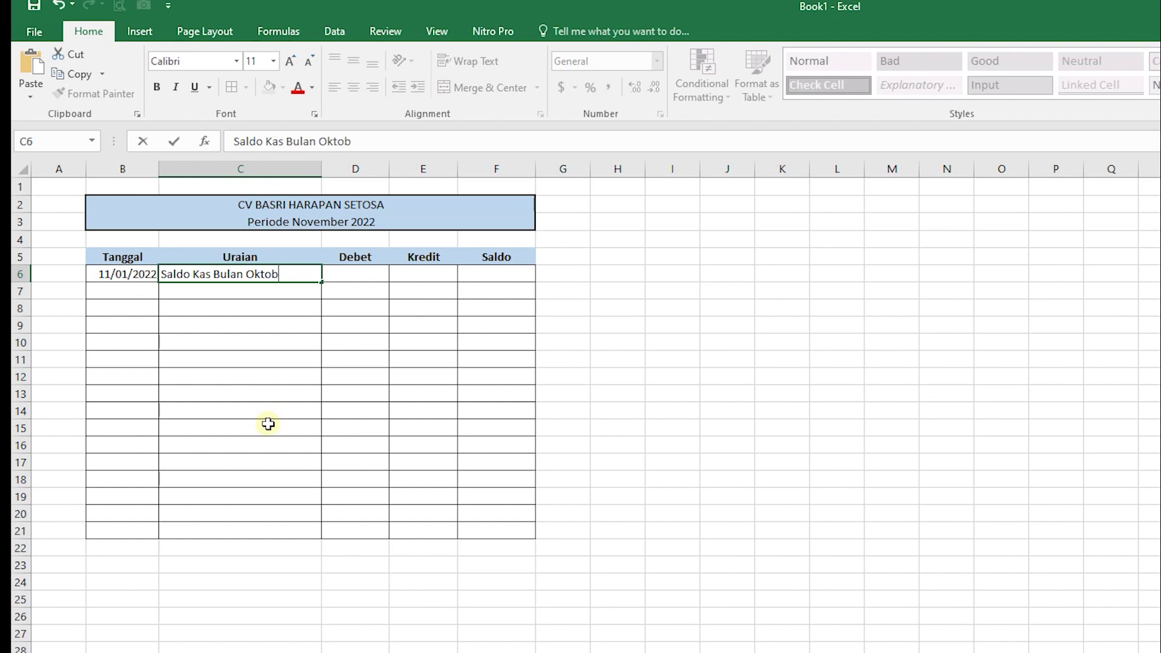
key(Return)
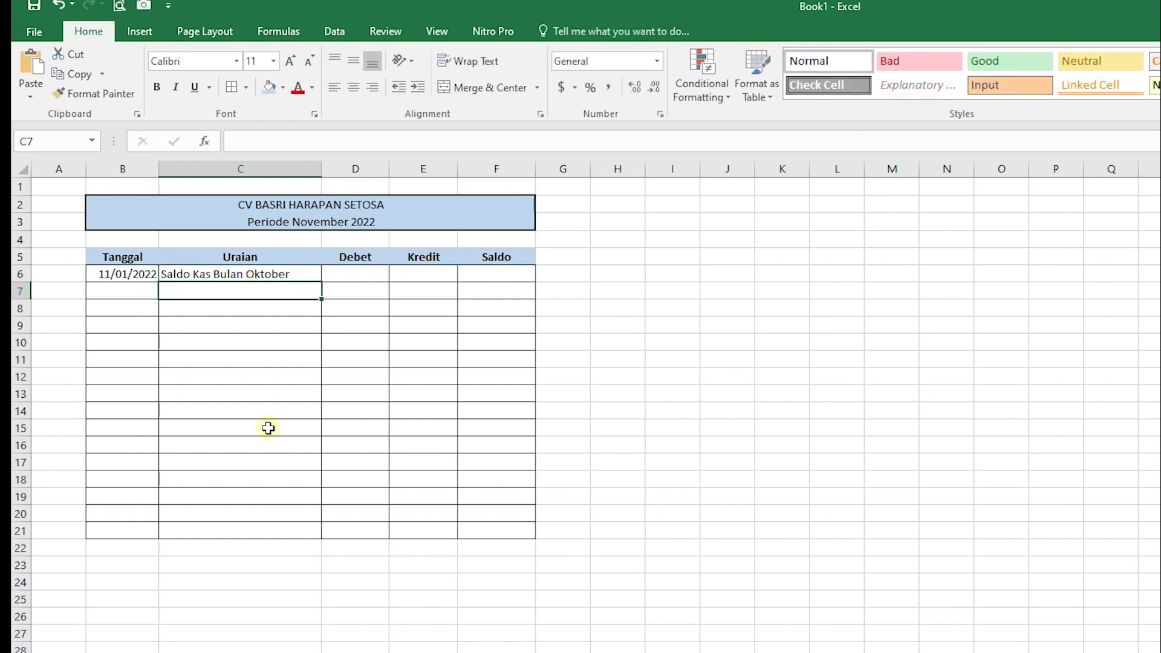
- Enter 10000000 as the debit amount of the opening balance row in D6
key(Up)
key(Right)
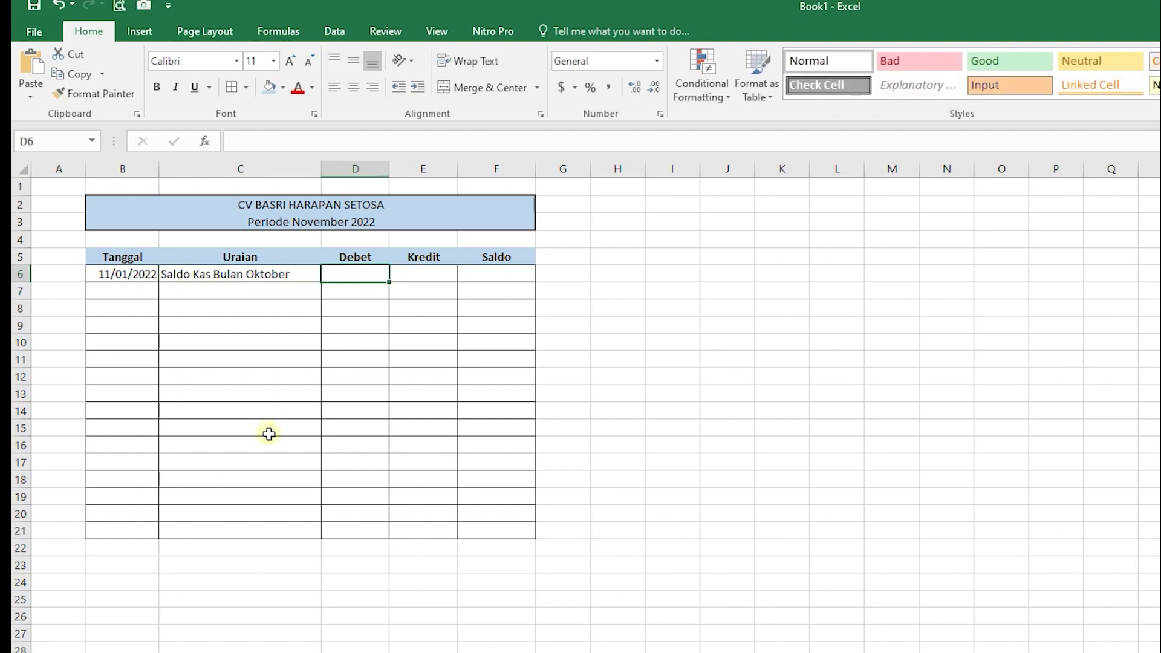
text(10000000)
key(Return)
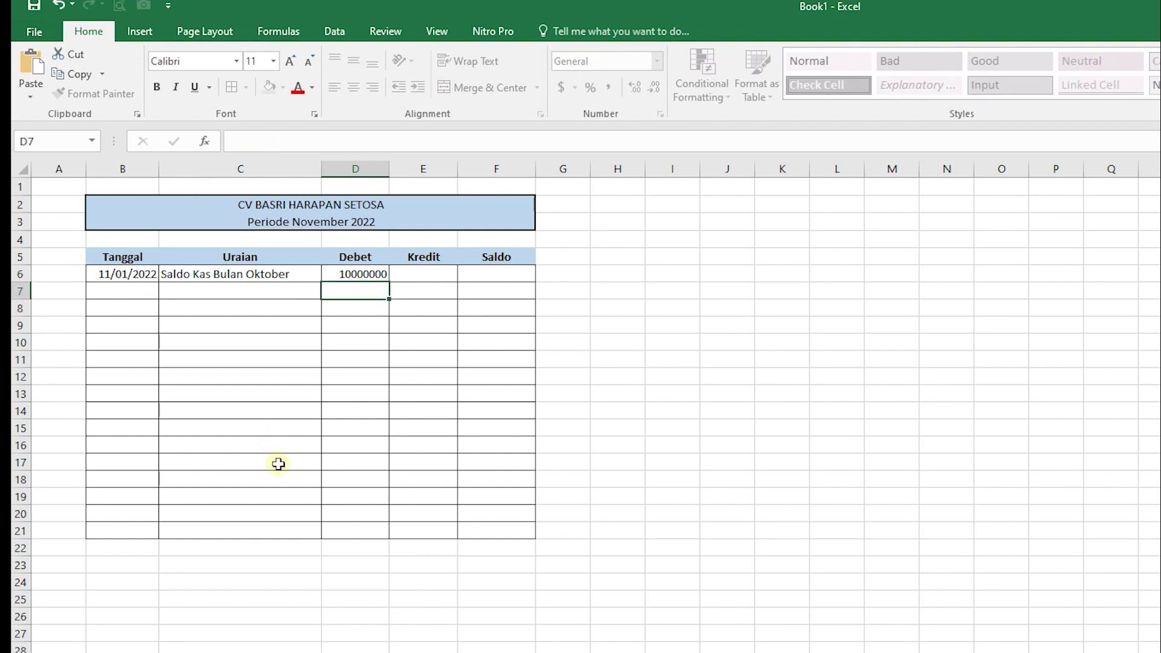
key(Up)
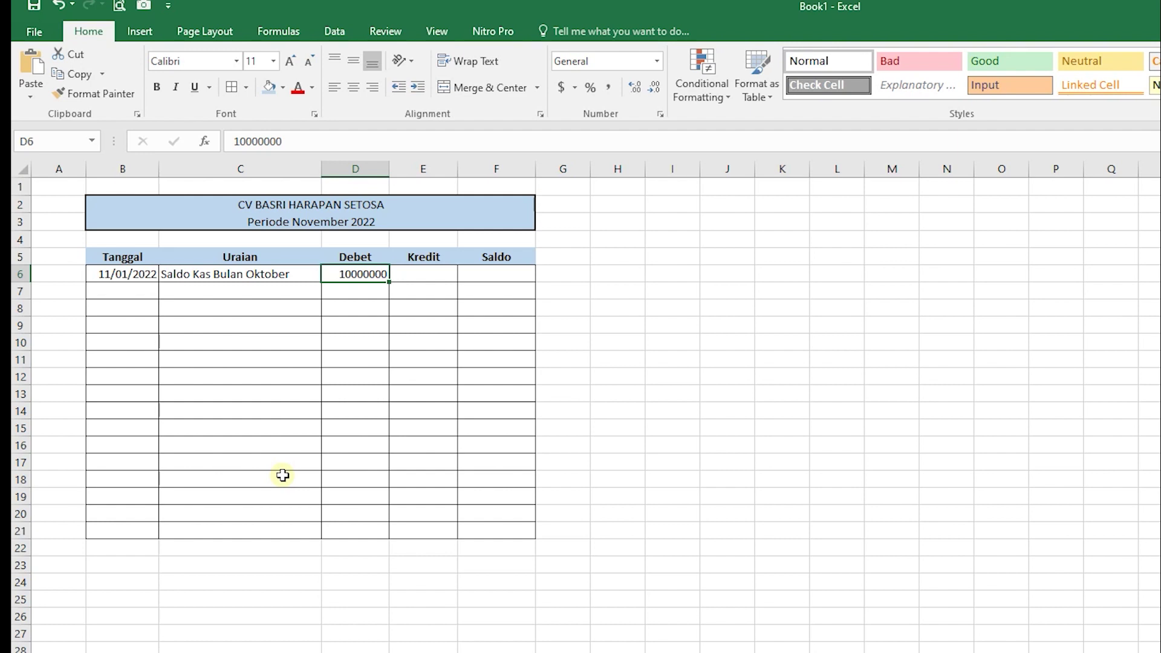
key(shift+Right)
key(shift+Right)
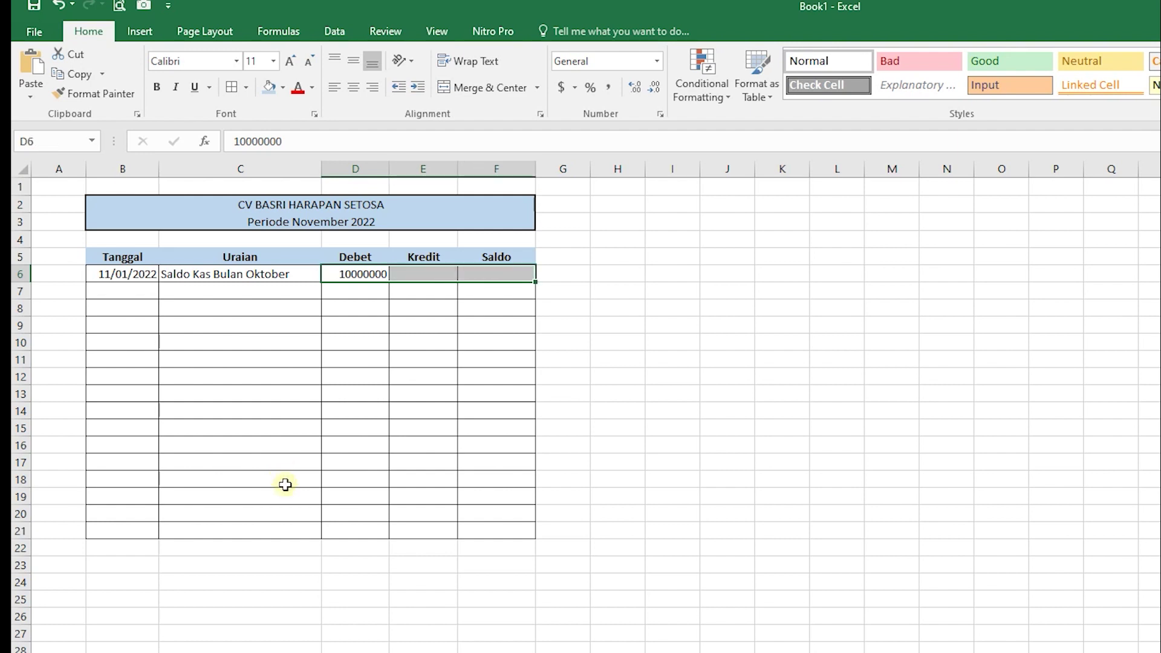
right_click(286, 485)
key(Escape)
drag(350, 277, 501, 532)
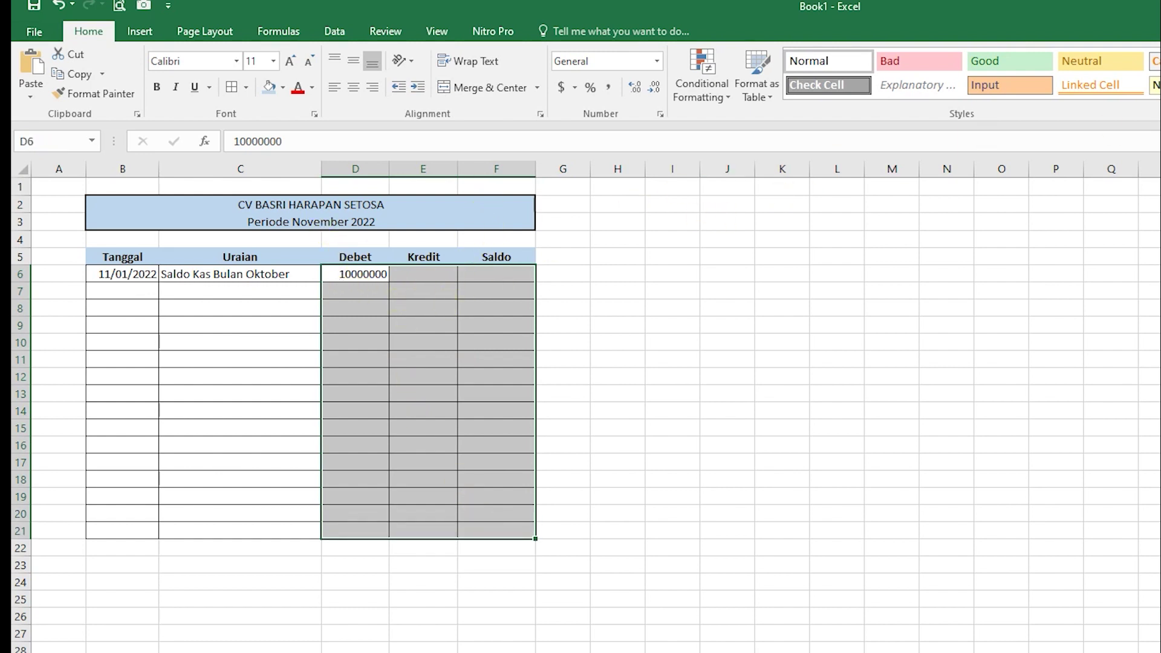
click(677, 392)
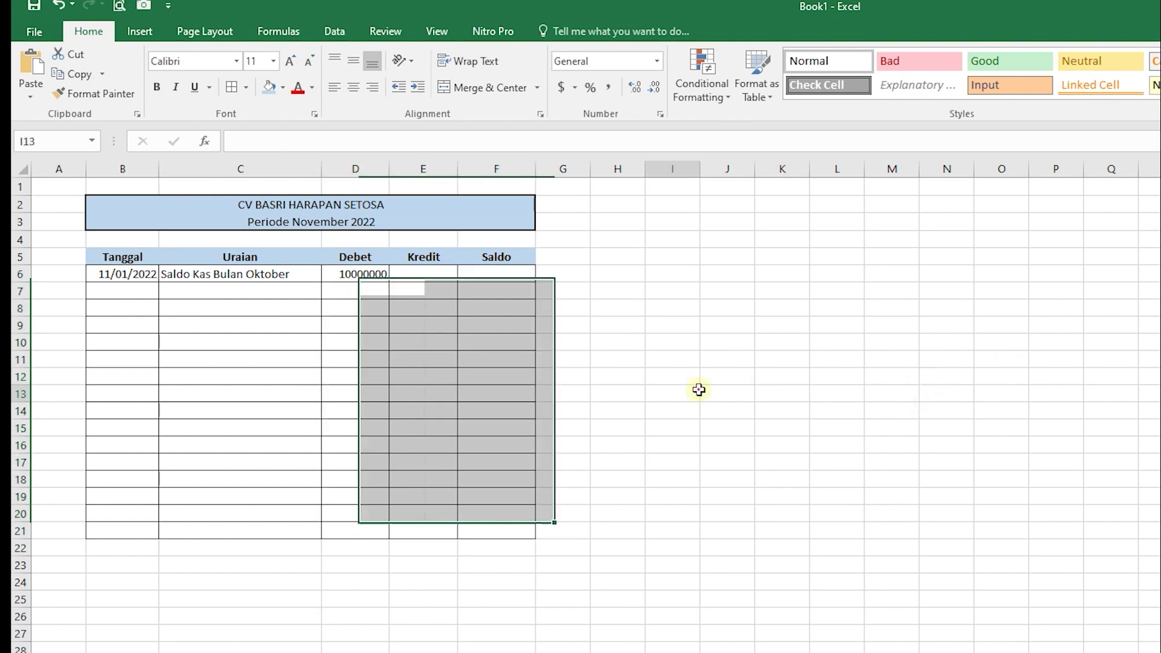
- Format the Debet, Kredit and Saldo cells D6:F21 as Accounting with the Rp English (Indonesia) currency symbol
click(356, 276)
drag(356, 276, 533, 535)
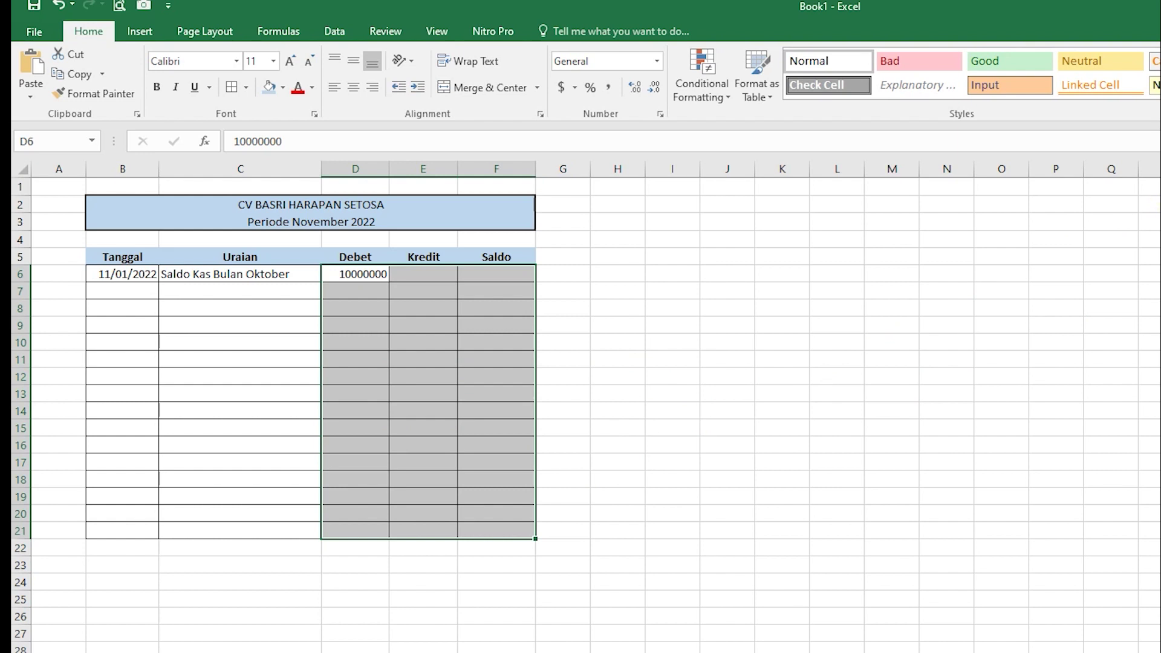
key(ctrl+1)
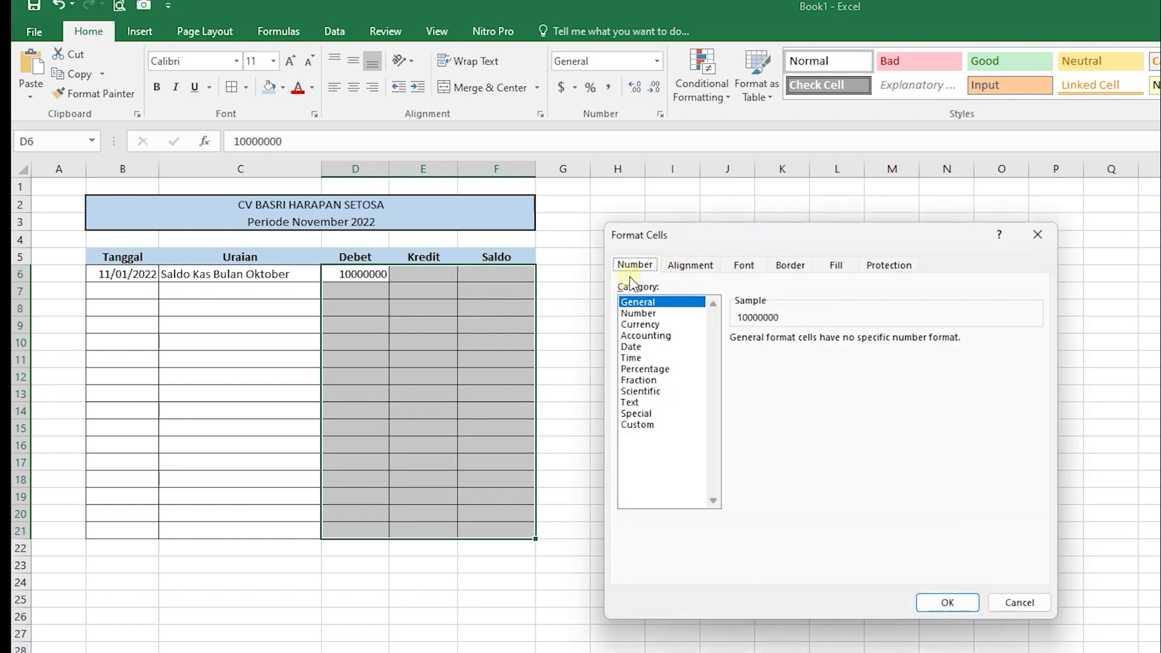
click(652, 336)
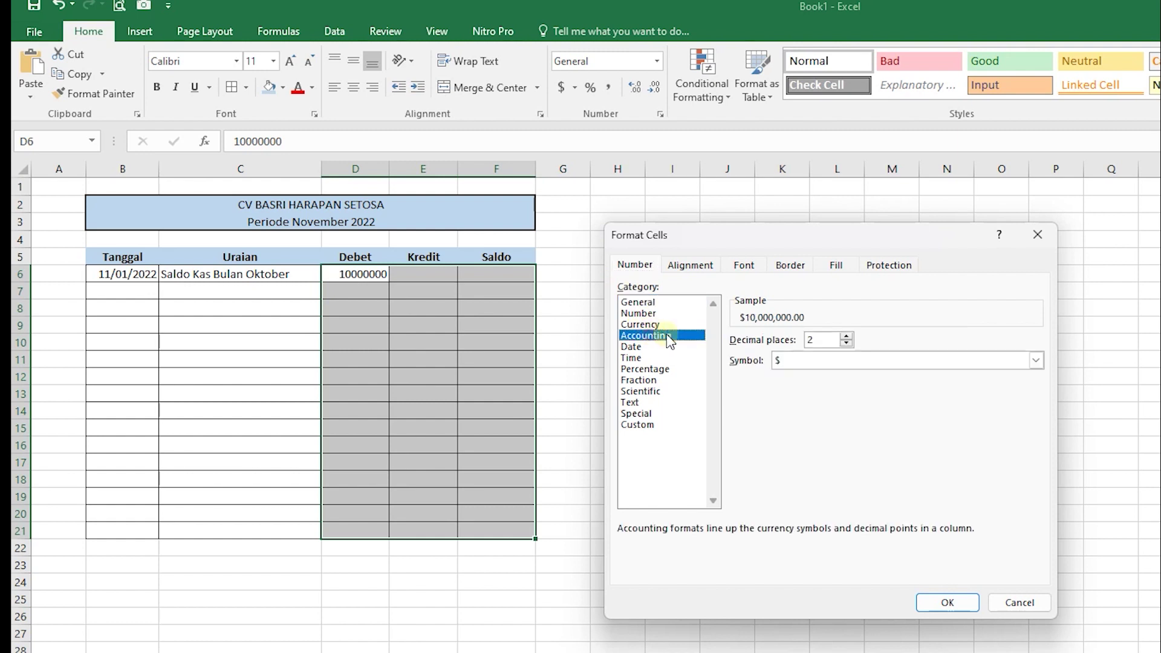
click(821, 361)
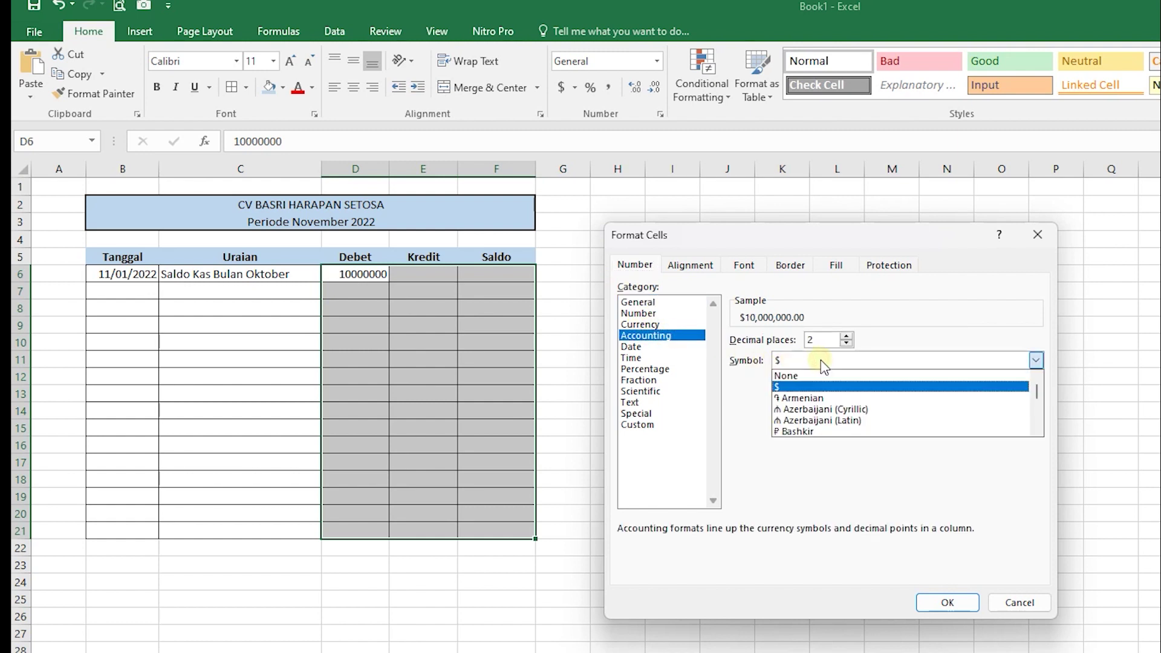
click(825, 361)
click(825, 362)
scroll(832, 393, down, 5)
scroll(837, 404, down, 10)
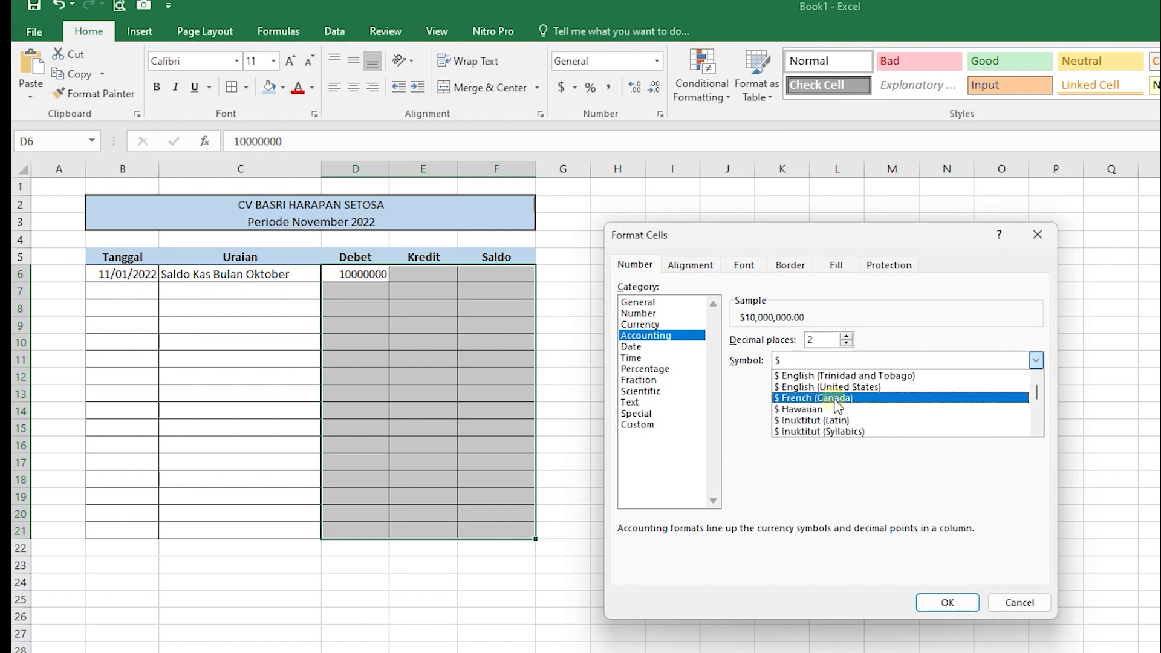
scroll(837, 404, down, 15)
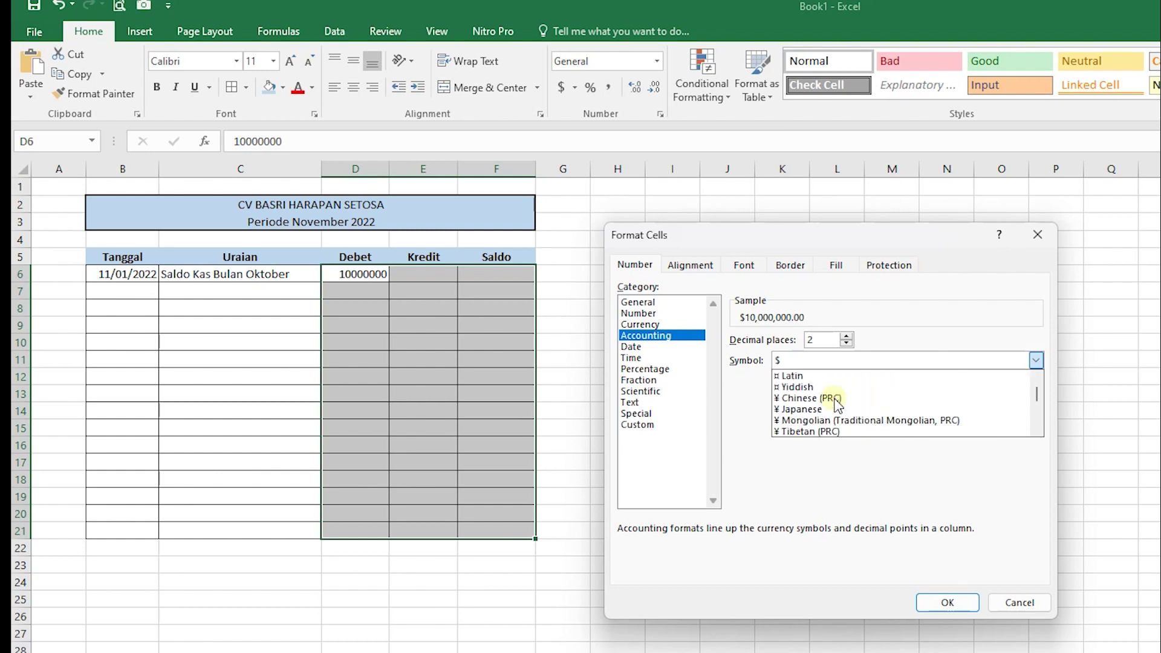
scroll(839, 403, down, 12)
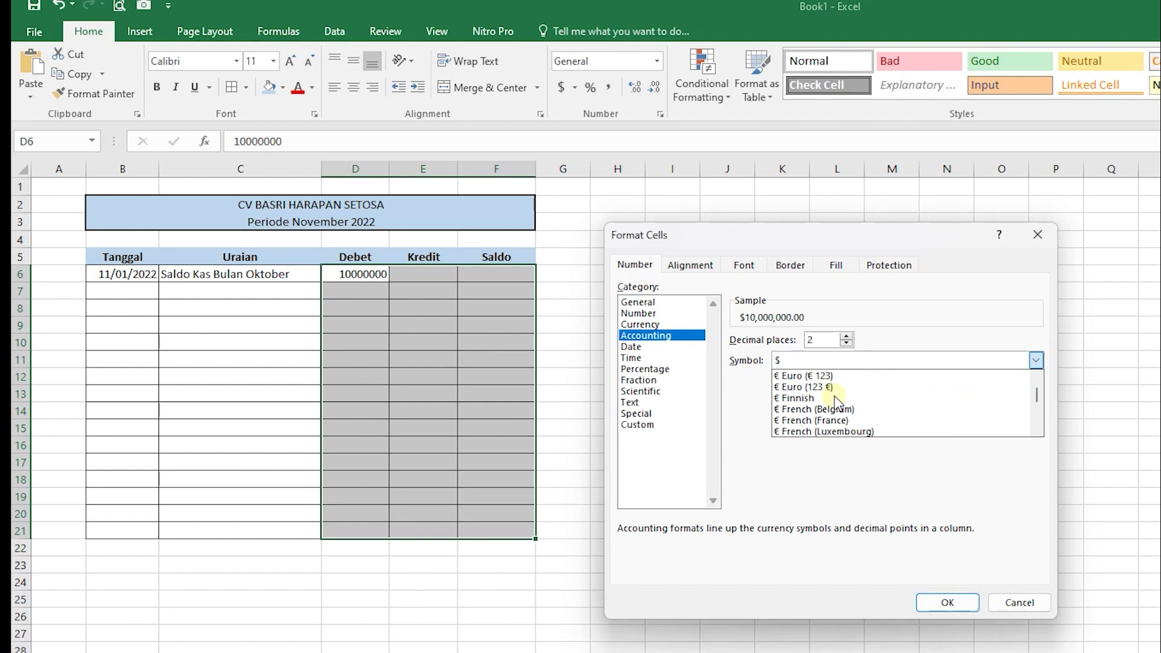
scroll(839, 404, down, 15)
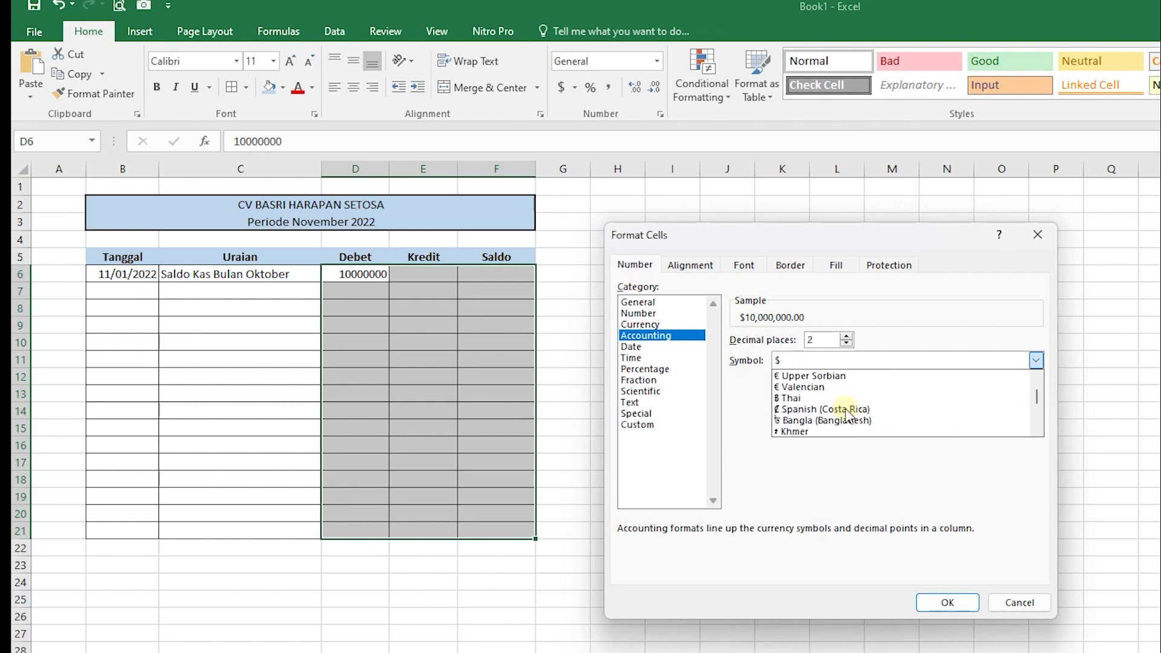
scroll(849, 416, down, 15)
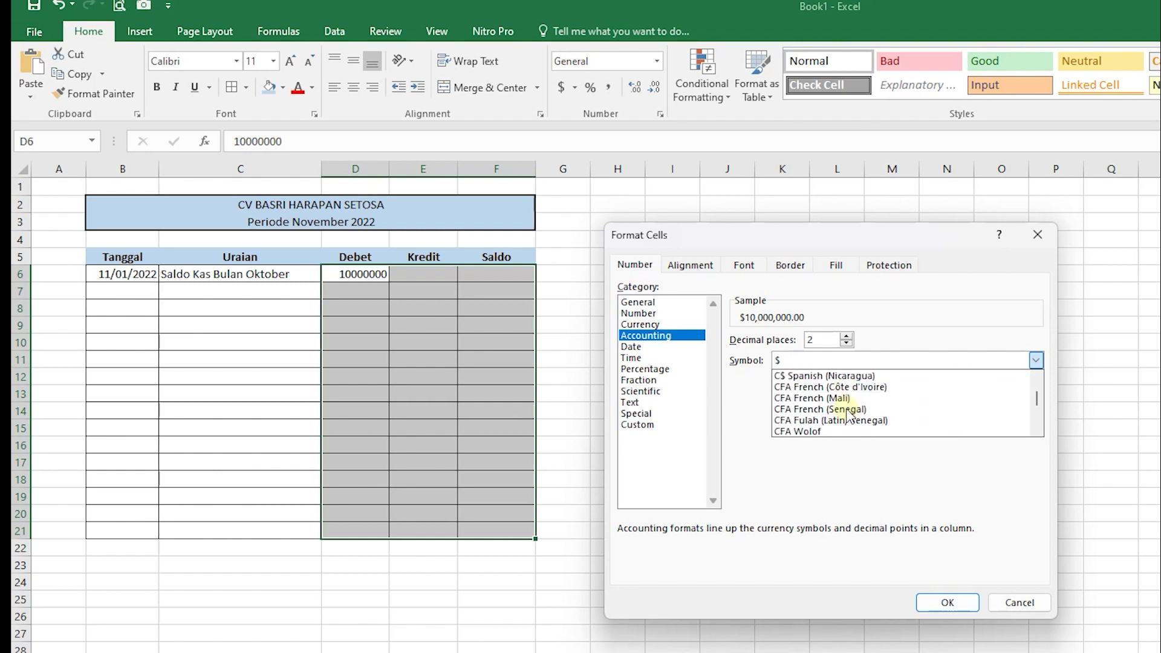
scroll(850, 416, down, 15)
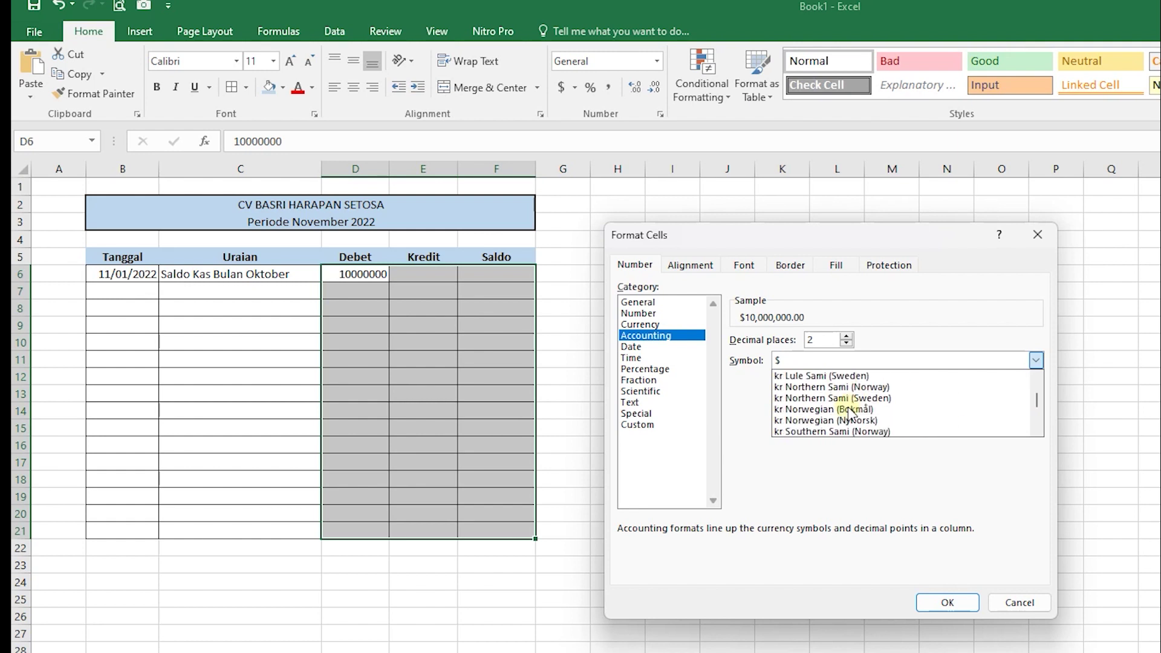
scroll(850, 416, down, 15)
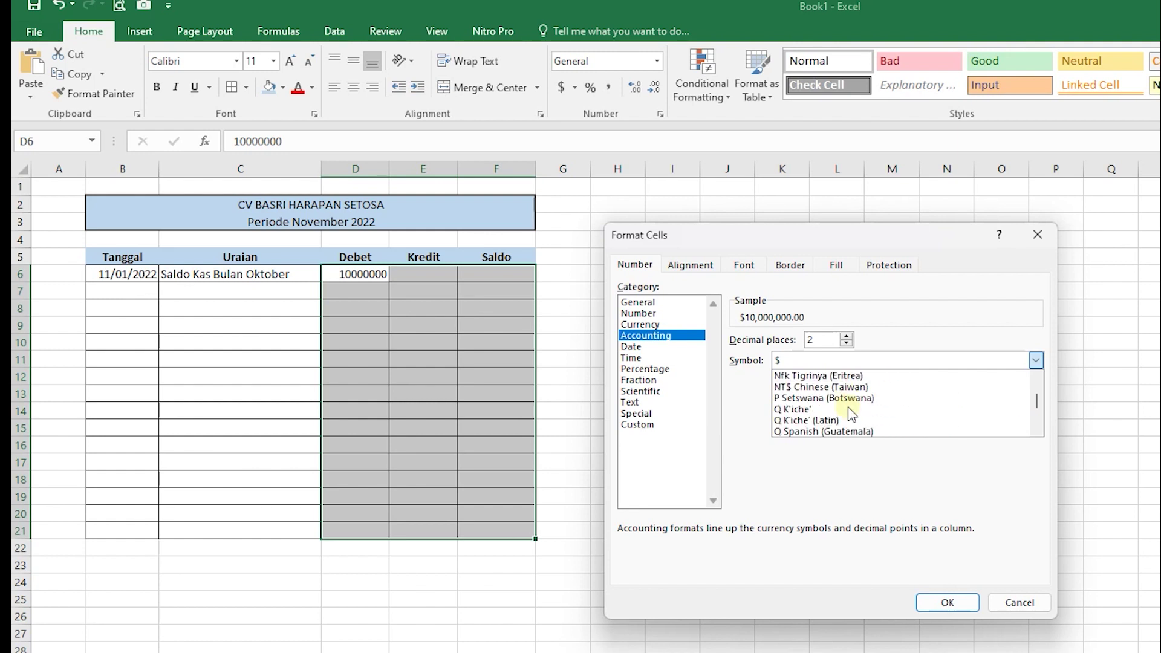
scroll(850, 416, down, 3)
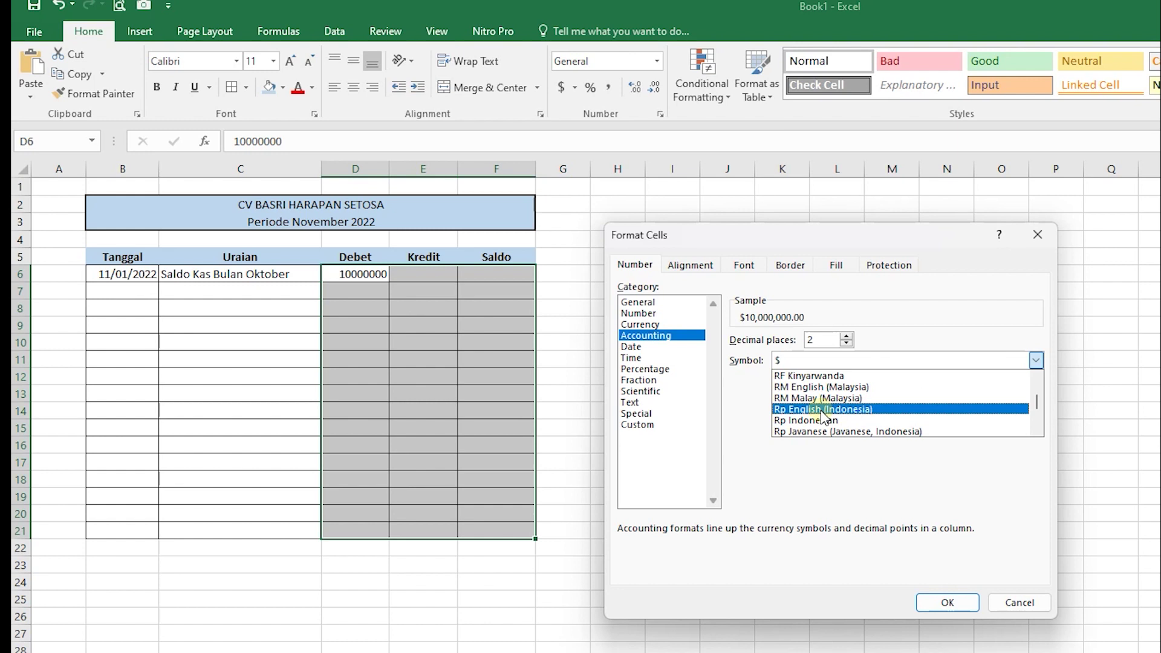
click(823, 413)
click(939, 605)
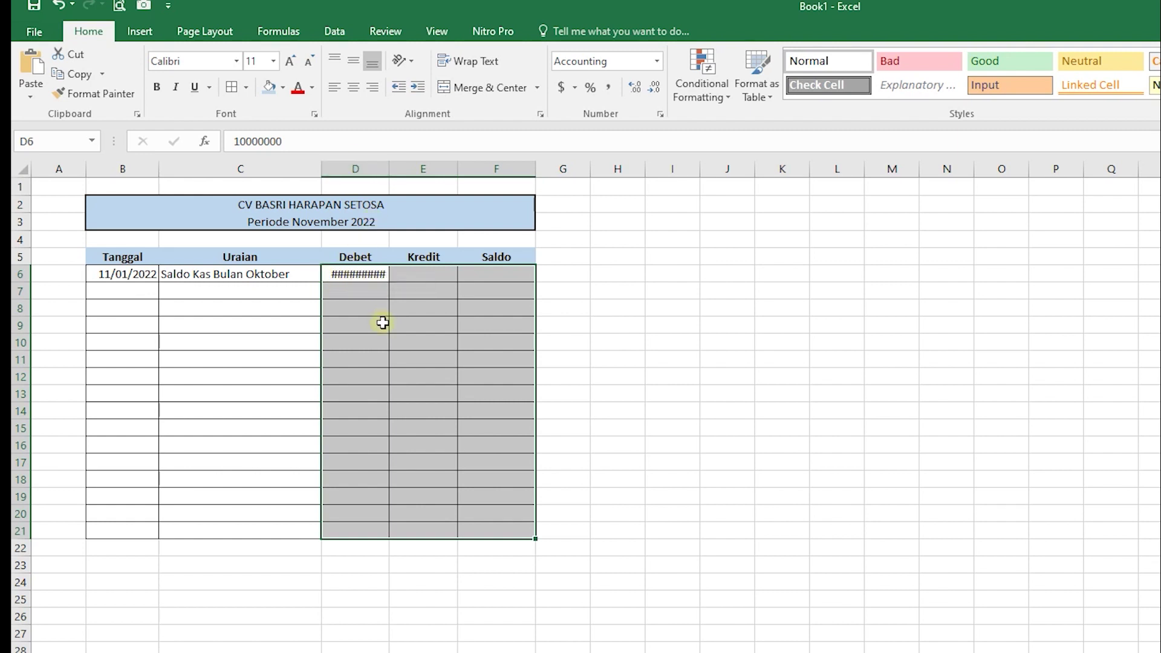
- Widen the Debet, Kredit and Saldo columns so that full rupiah amounts fit
click(379, 327)
click(377, 279)
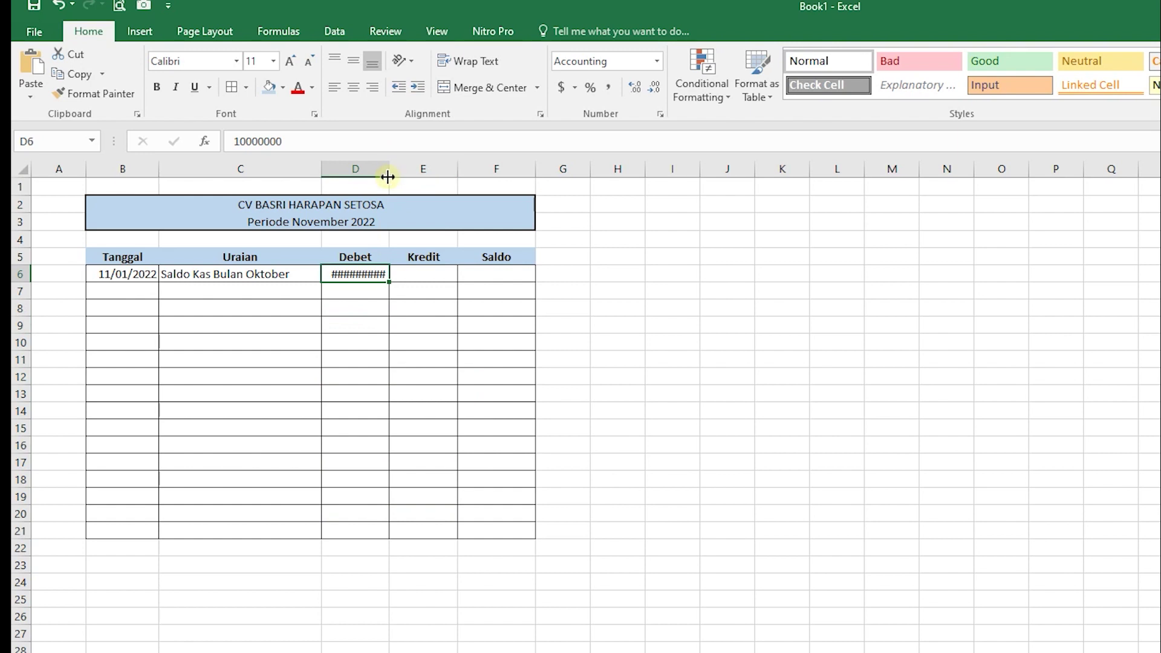
drag(388, 175, 534, 169)
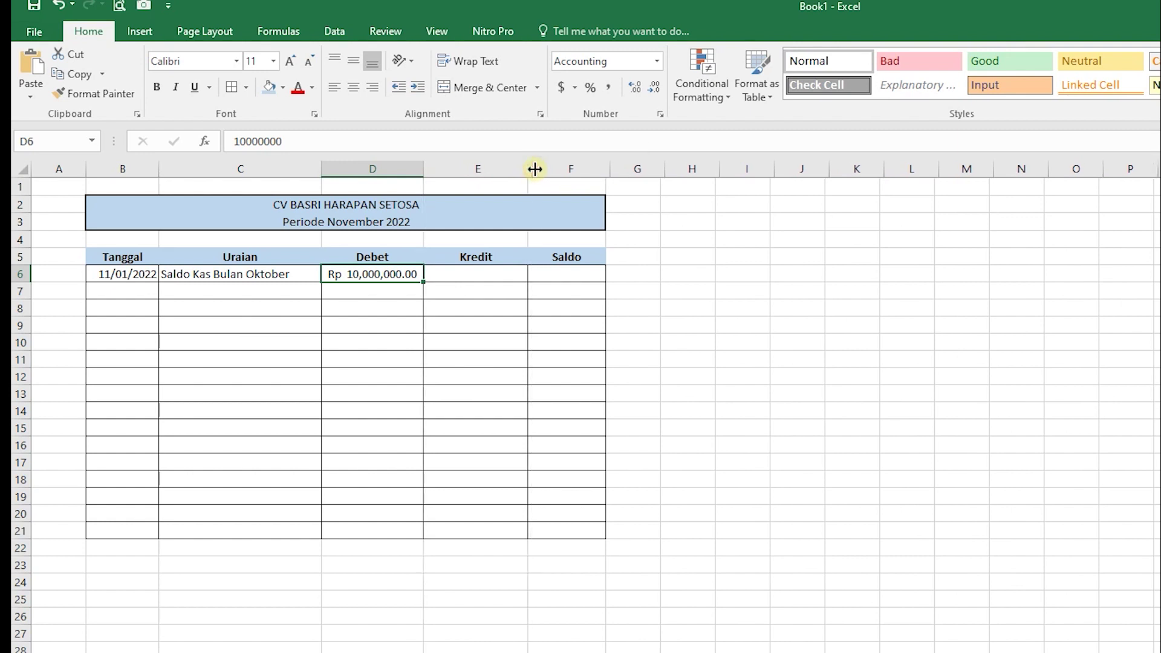
drag(423, 171, 428, 171)
click(434, 314)
click(363, 277)
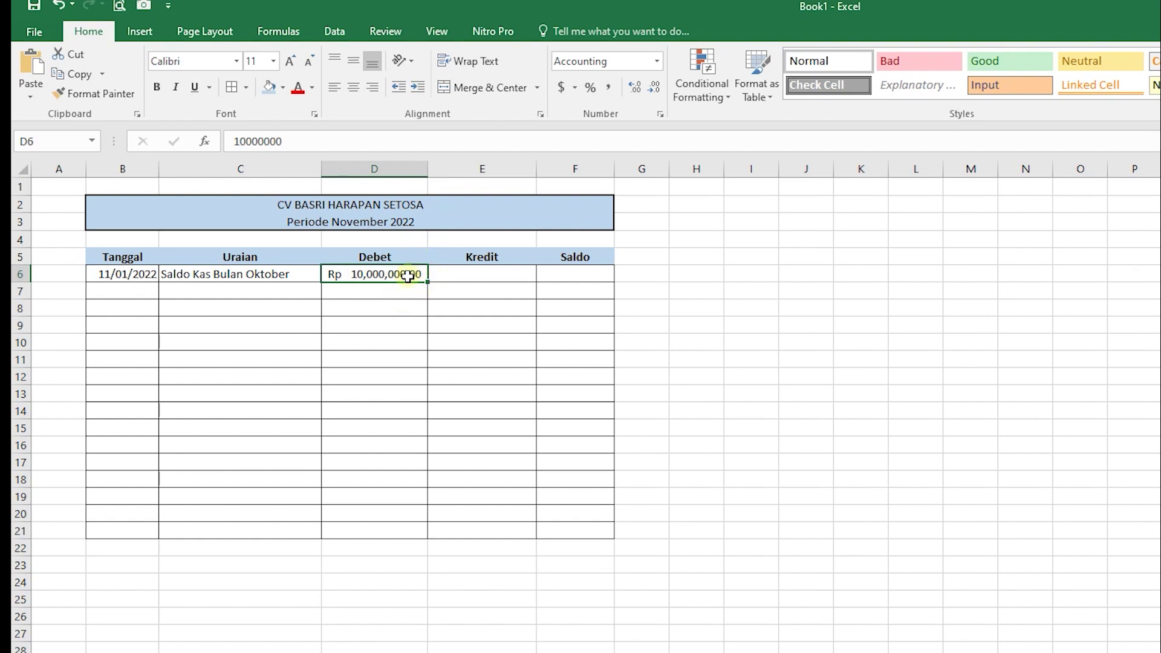
drag(615, 170, 638, 171)
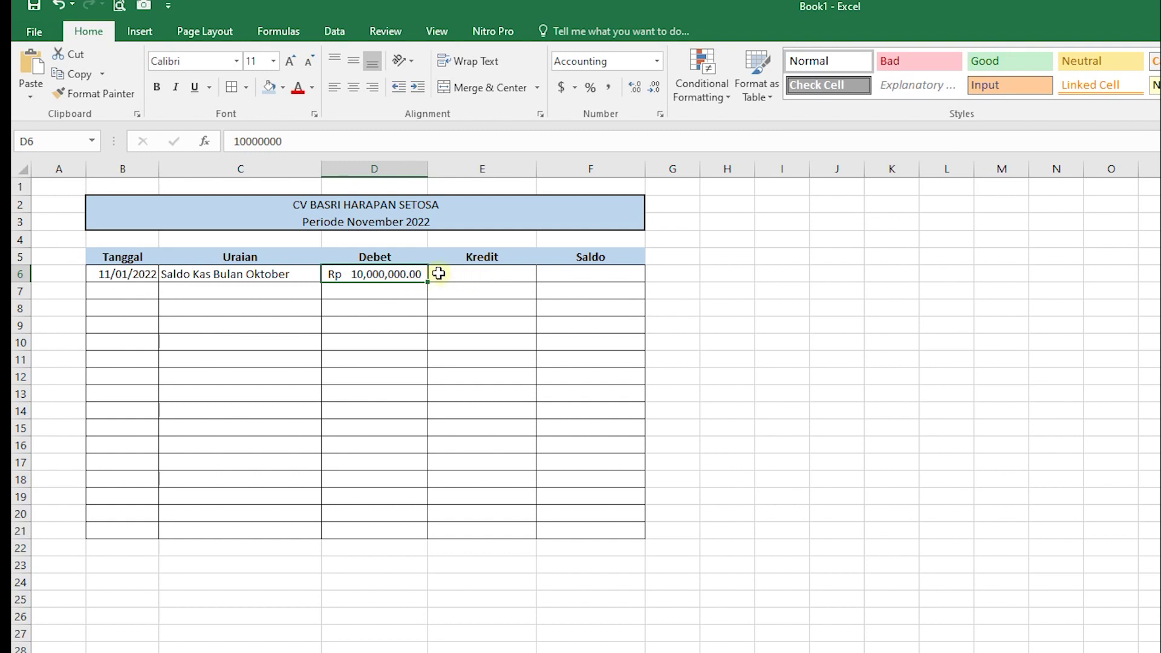
- Remove both decimal places from the amounts in D6:F21
drag(377, 275, 595, 530)
click(654, 88)
click(654, 87)
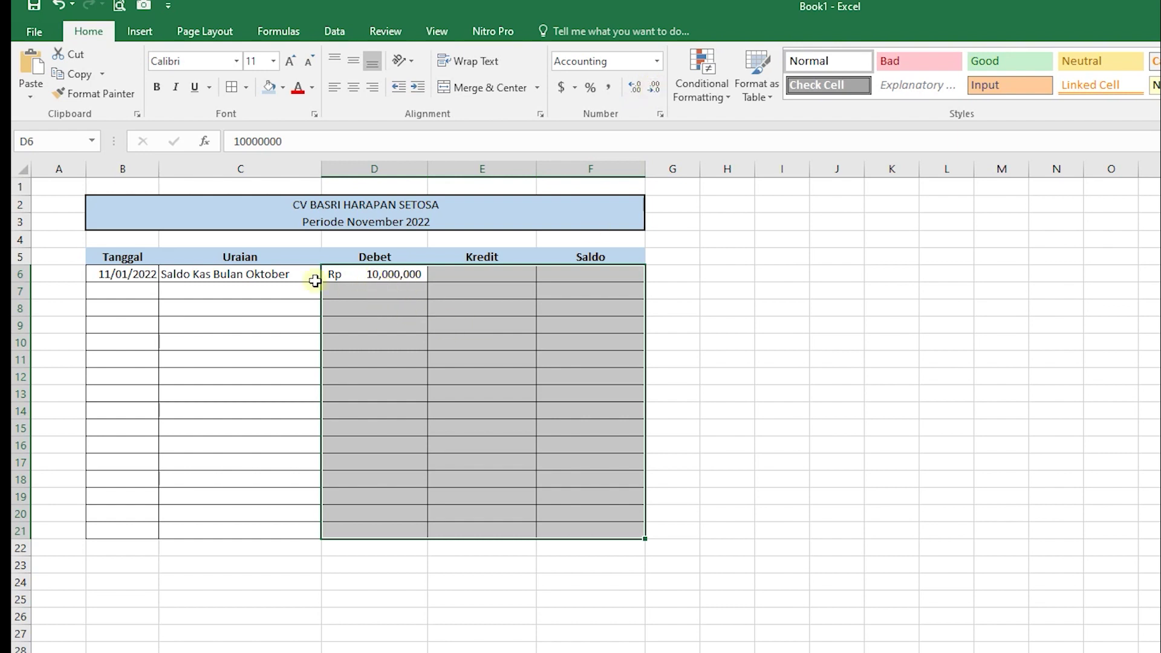
click(760, 395)
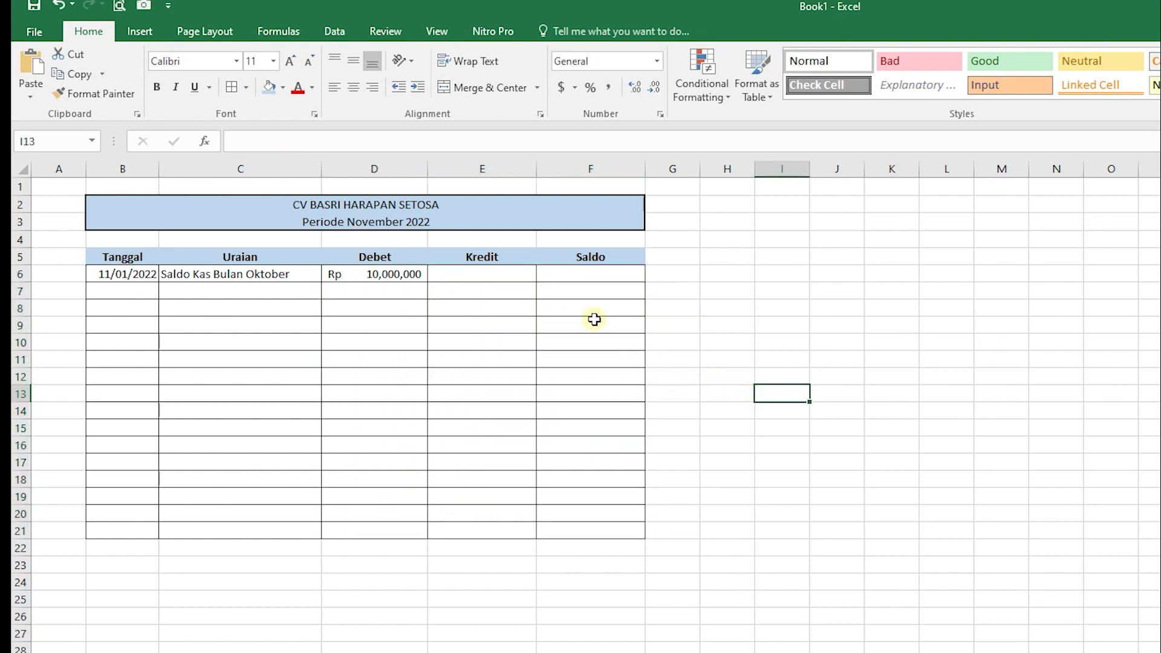
- Enter the date 2/11/2022 in the second Tanggal cell, B7
click(213, 295)
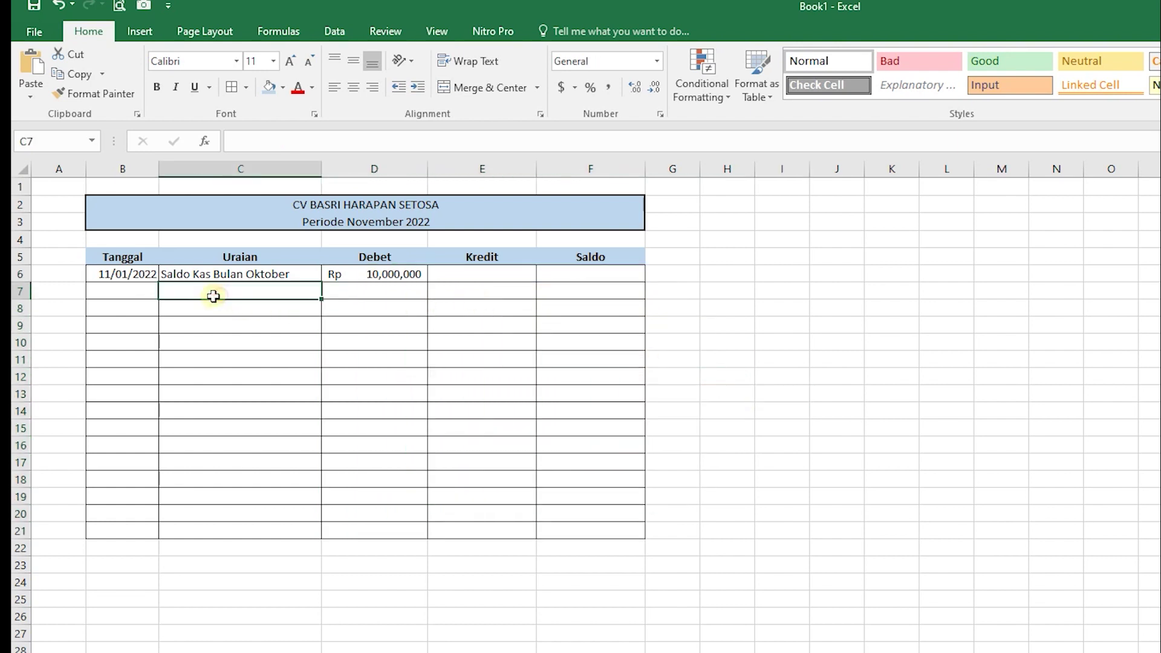
click(137, 293)
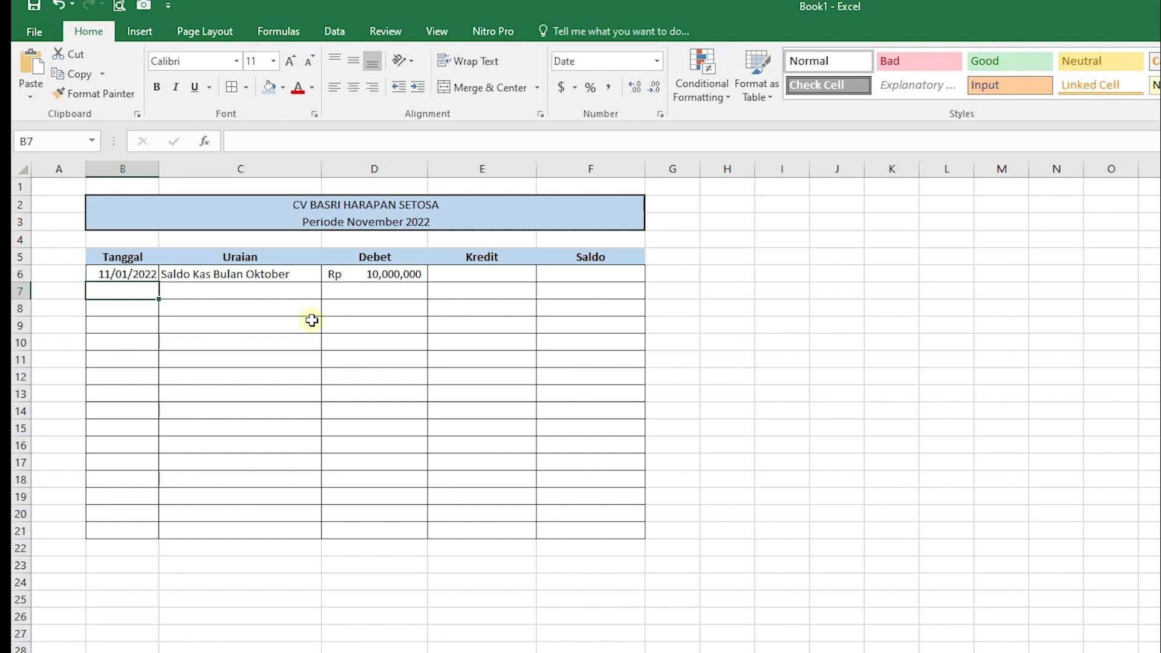
text(25)
text(/1)
text(1/2022)
key(Return)
- Enter the description "Pembelian ATK" in the second Uraian cell, C7
key(Up)
key(Right)
key(Right)
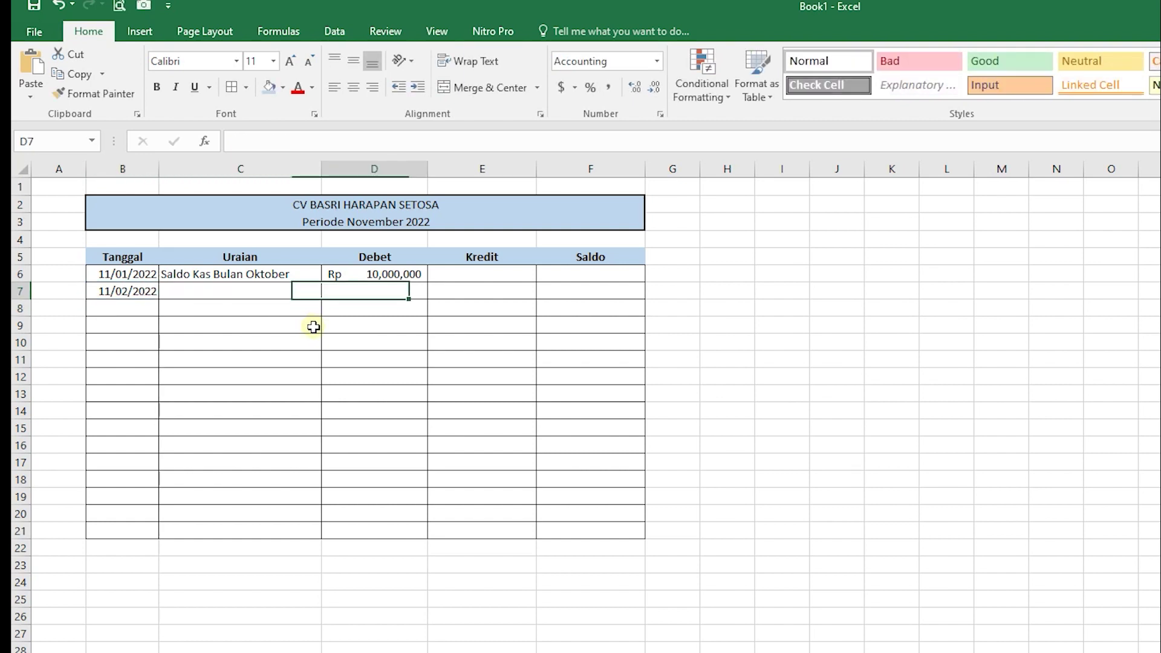
key(Left)
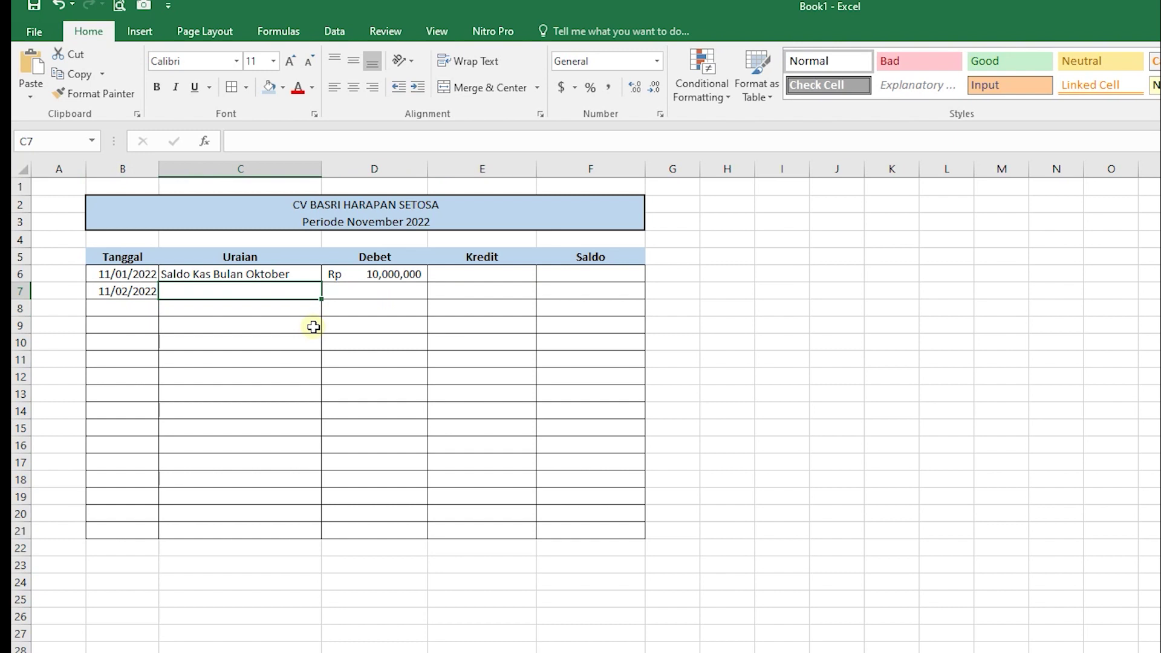
text(Pembeli)
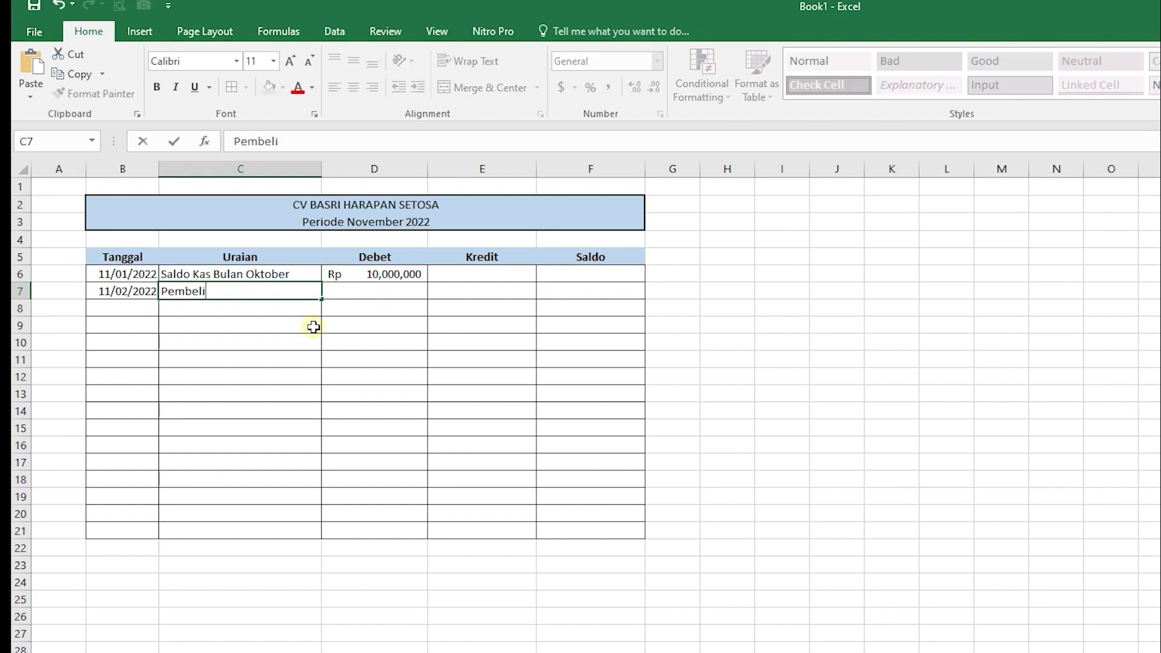
text(an ATK)
key(Tab)
- Enter 1250000 as the credit amount of the Pembelian ATK row in E7
key(Tab)
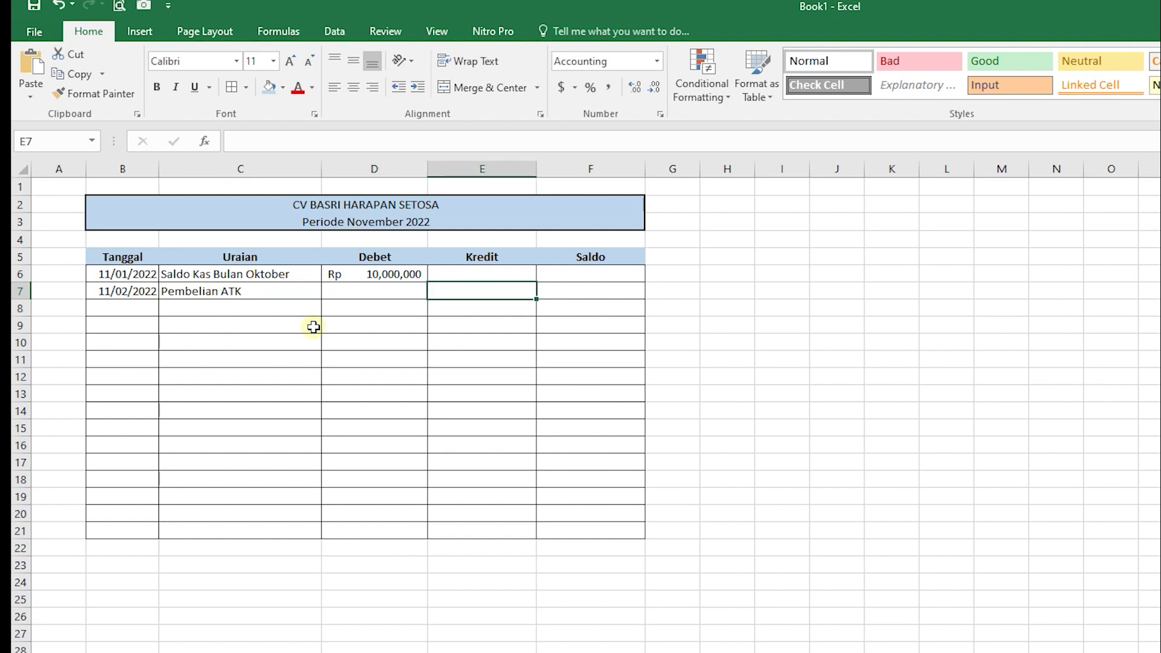
text(1)
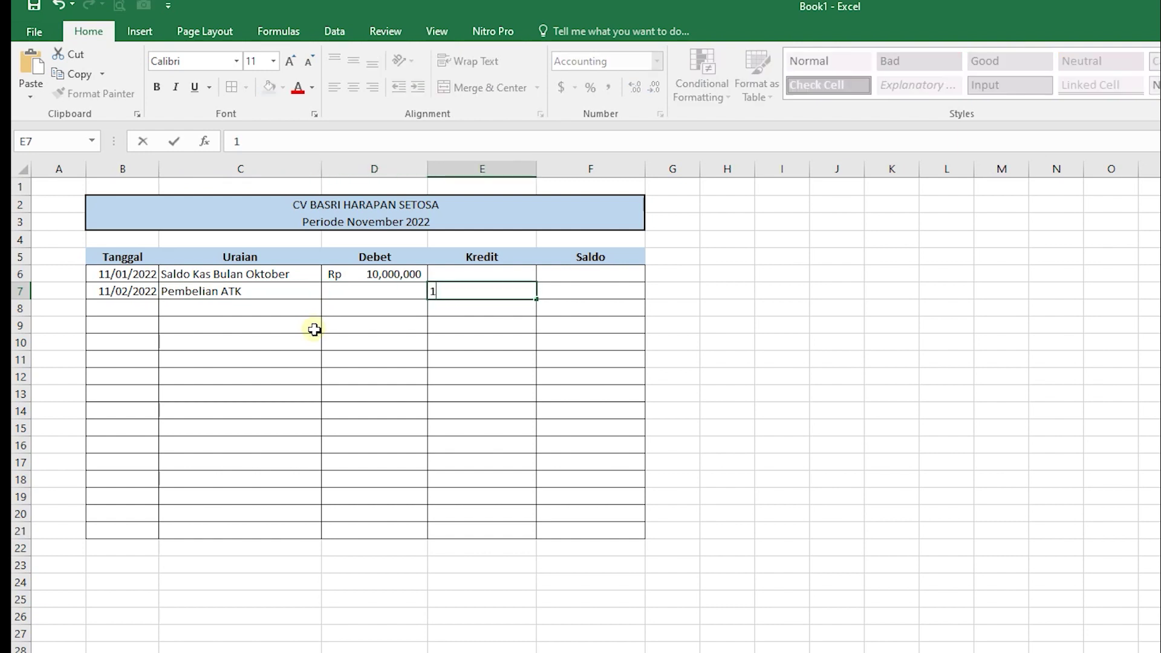
text(,250,000)
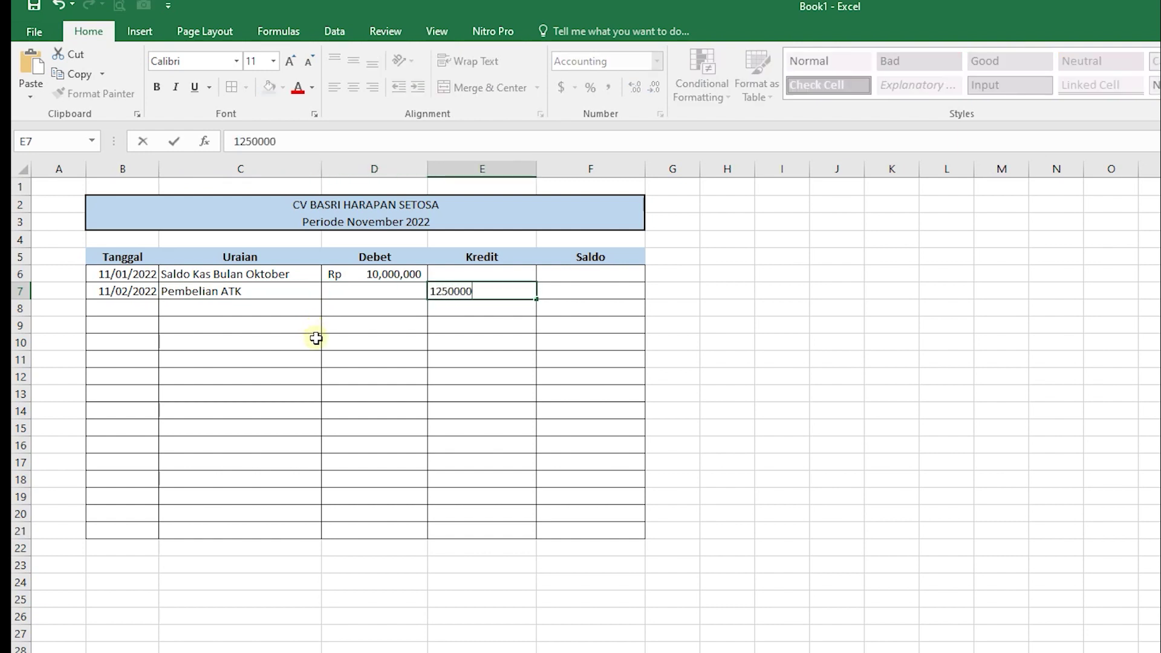
key(Return)
- Enter the formula =D6 in the first Saldo cell, F6, to carry over the opening balance
key(Up)
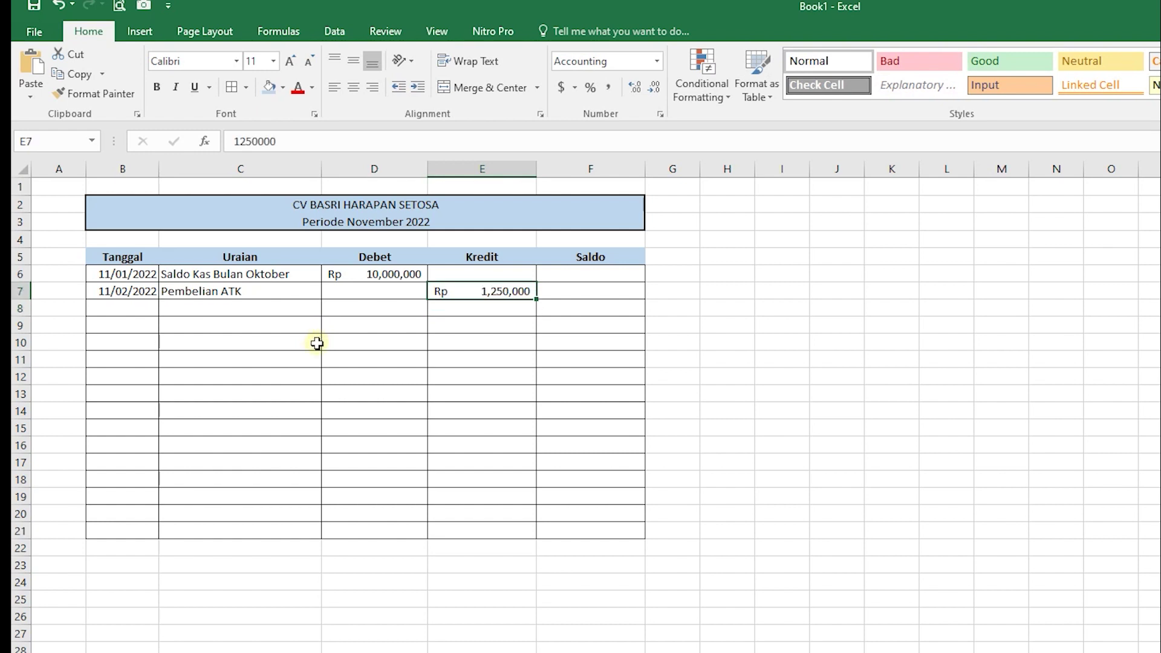
key(Right)
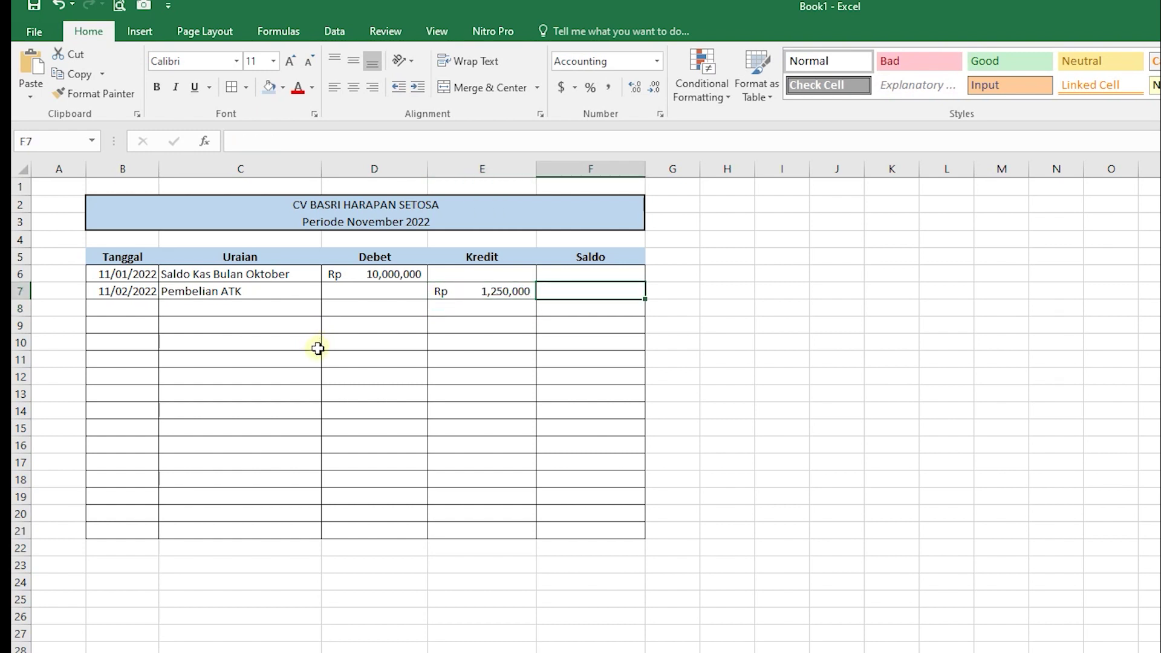
key(Up)
key(Down)
key(Up)
key(F2)
text(=)
key(Left)
key(Left)
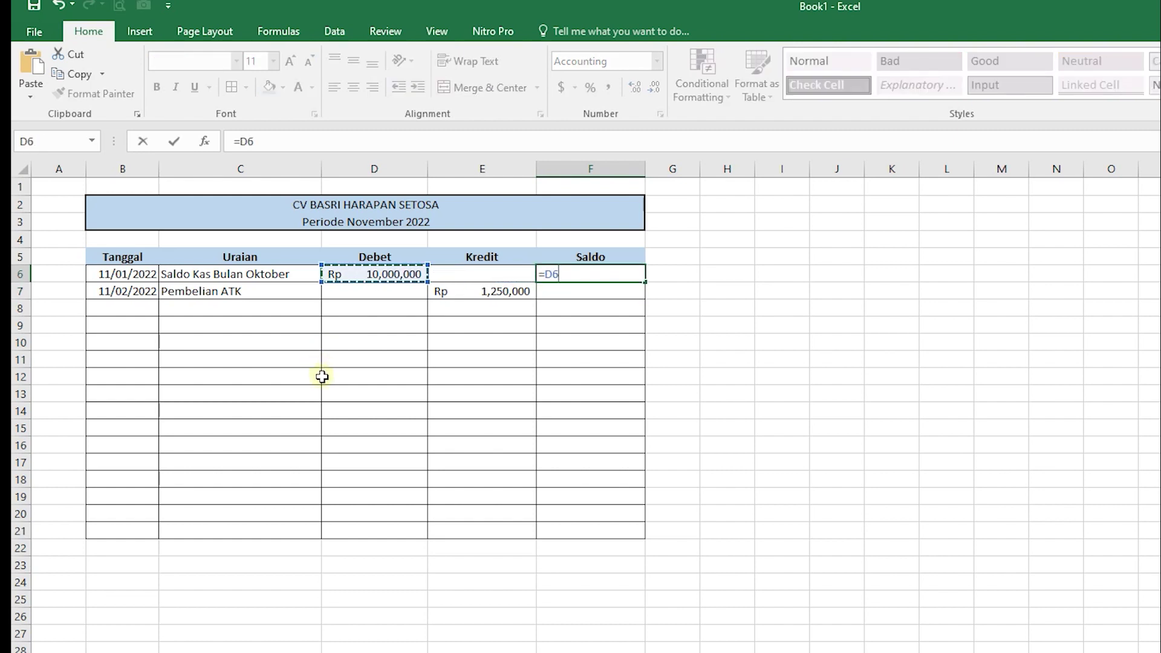
key(Return)
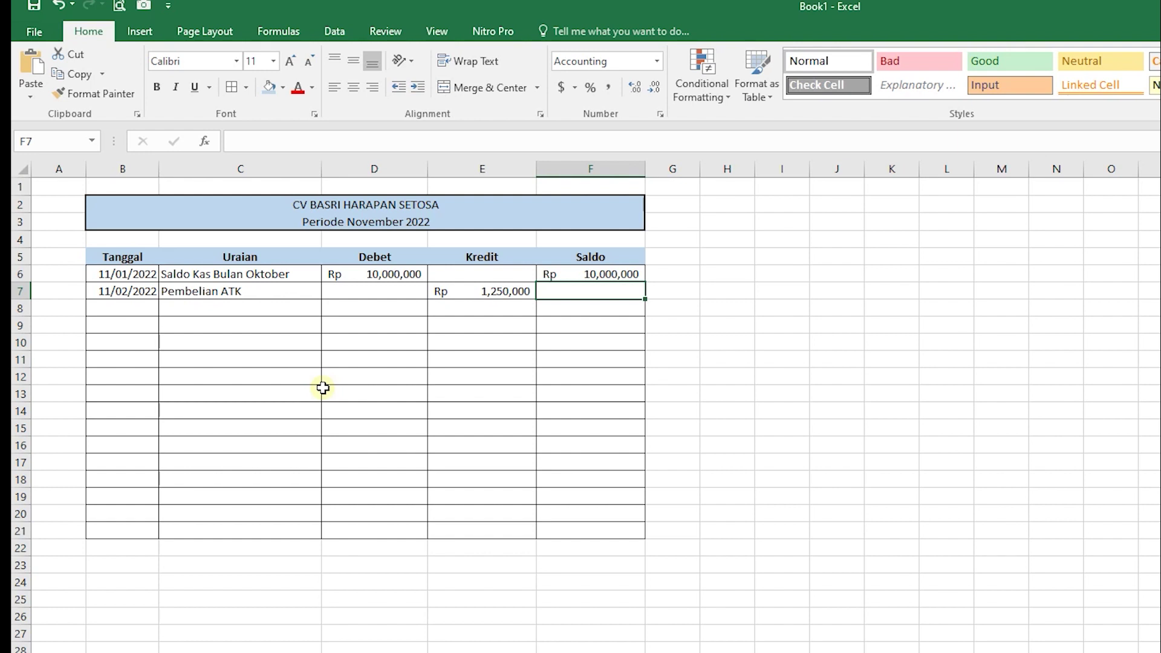
- Enter the running balance formula =F6+D7-E7 in the Saldo cell F7 of the Pembelian ATK row
text(=)
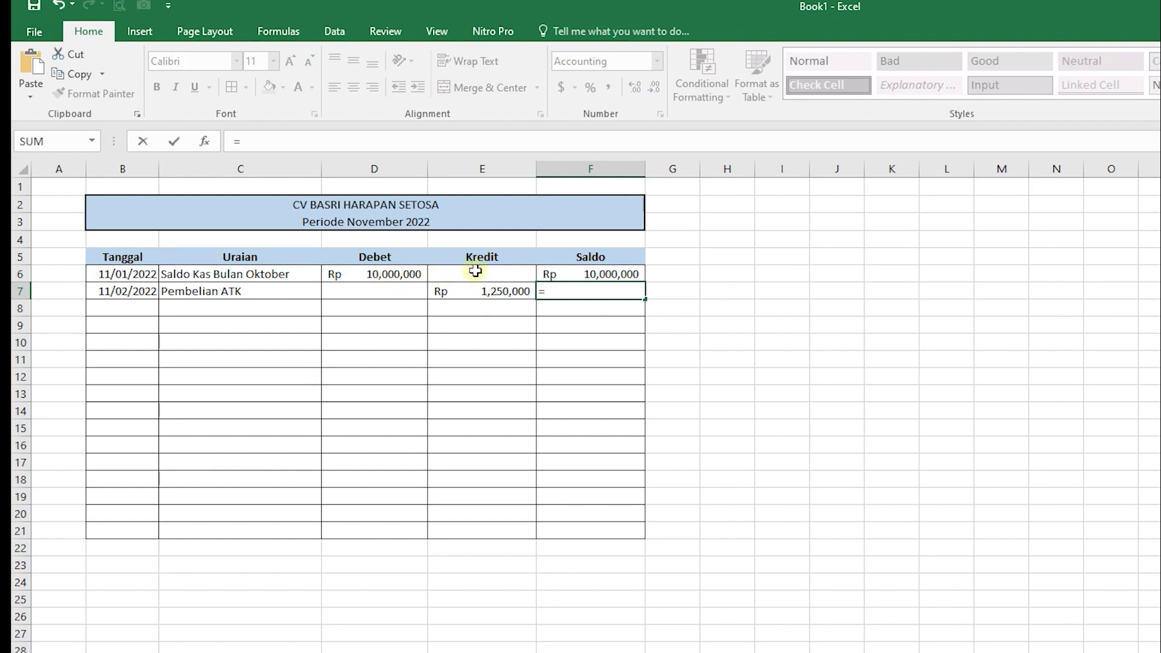
click(579, 275)
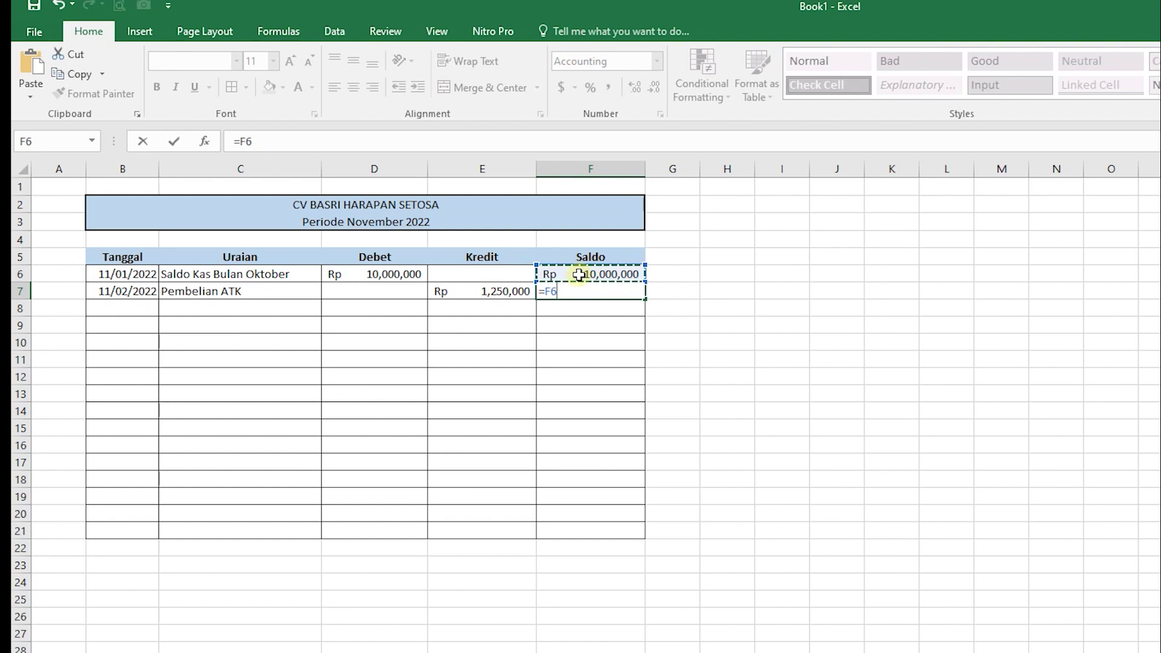
text(+)
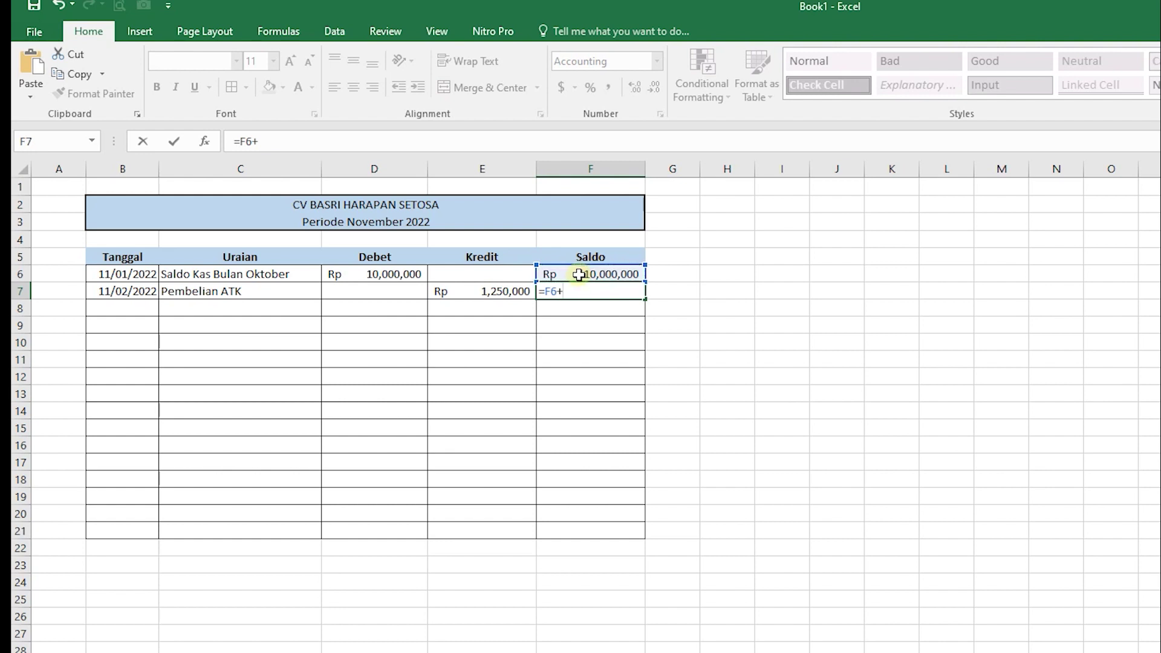
click(373, 292)
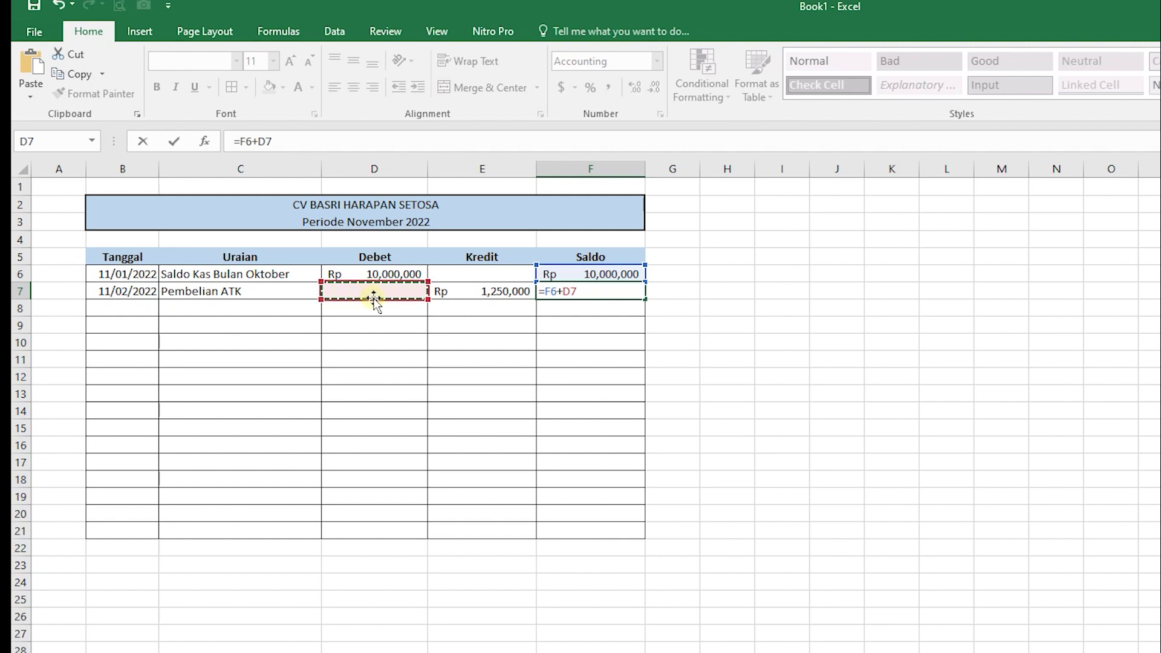
text(-)
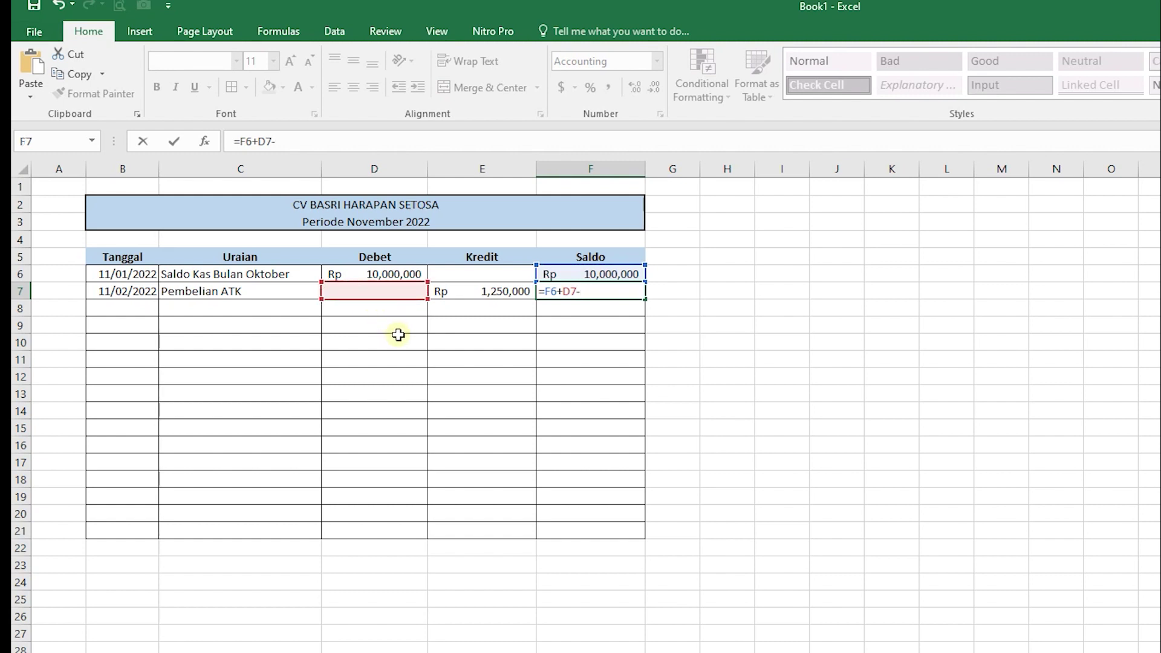
click(464, 291)
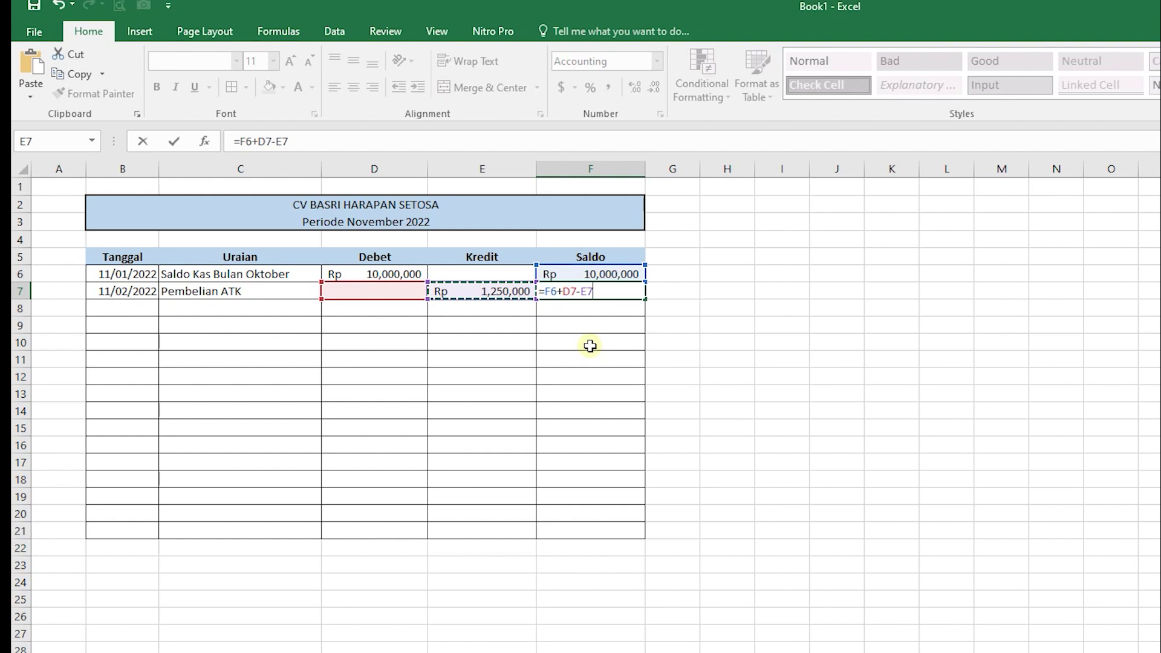
key(Return)
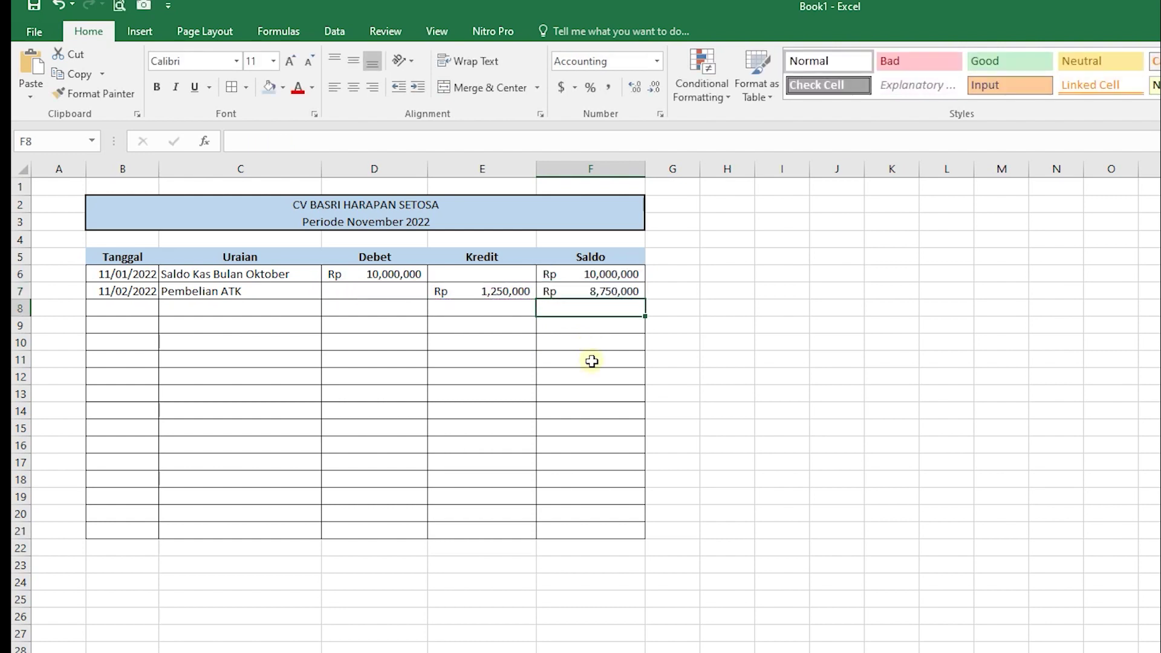
- Fill the balance formula from F7 down the Saldo column to F21
key(Up)
key(Left)
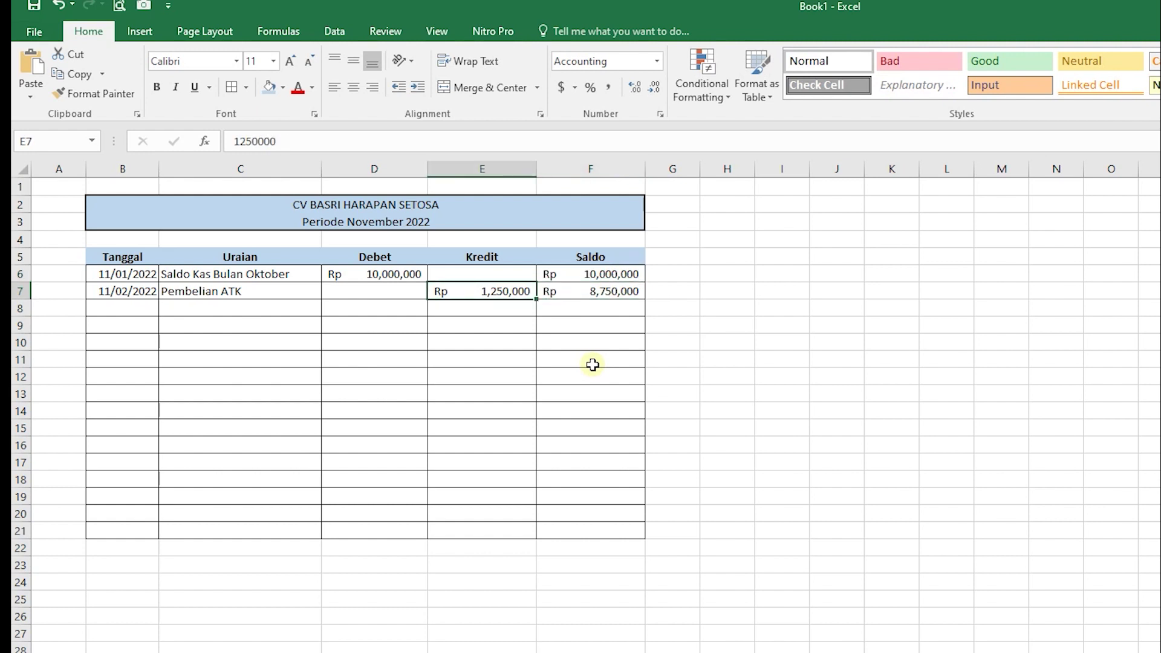
key(Right)
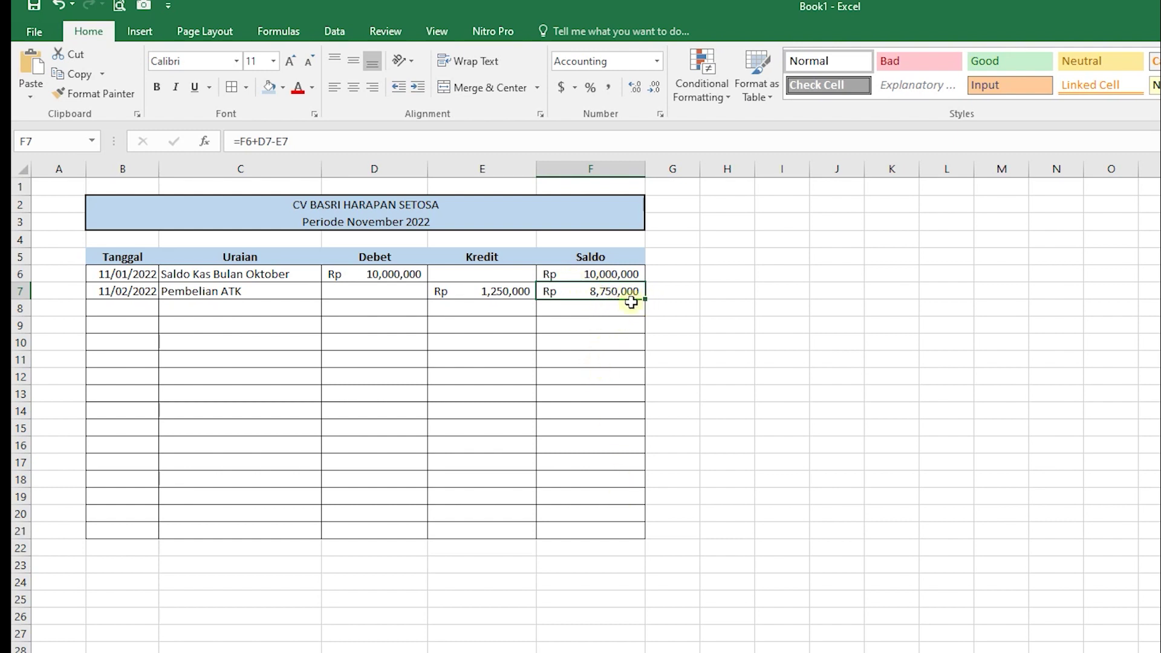
drag(644, 300, 651, 539)
- Examine the copied balance formula in F8 and the empty Debet and Kredit cells it refers to
click(589, 364)
click(613, 313)
click(597, 355)
click(578, 309)
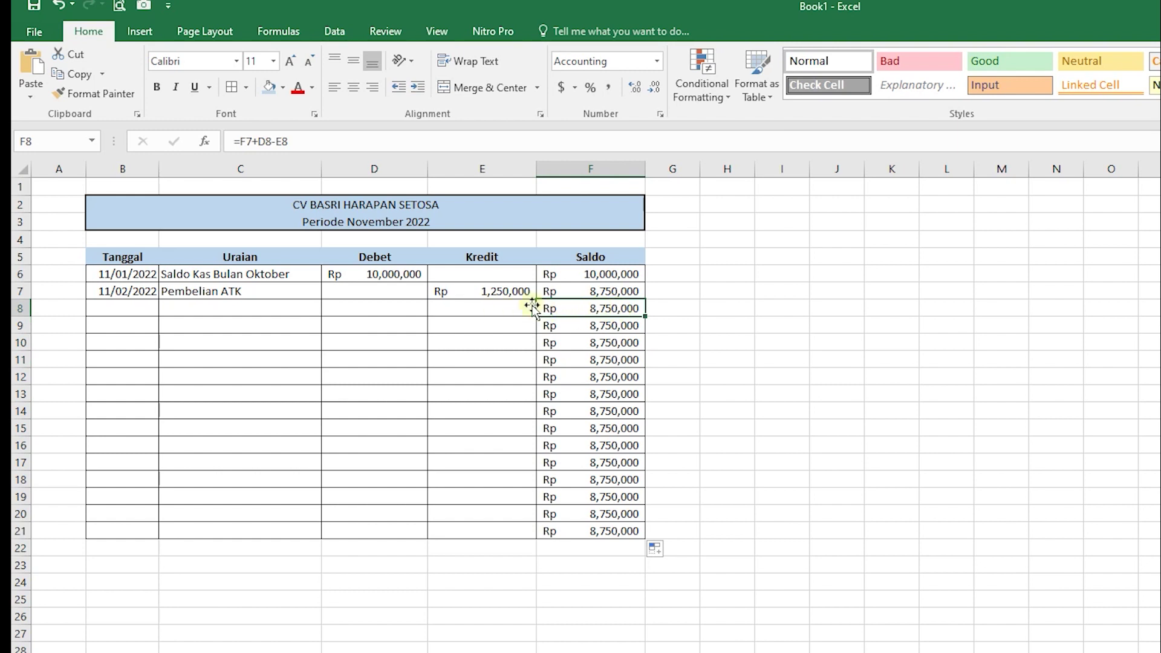
click(397, 312)
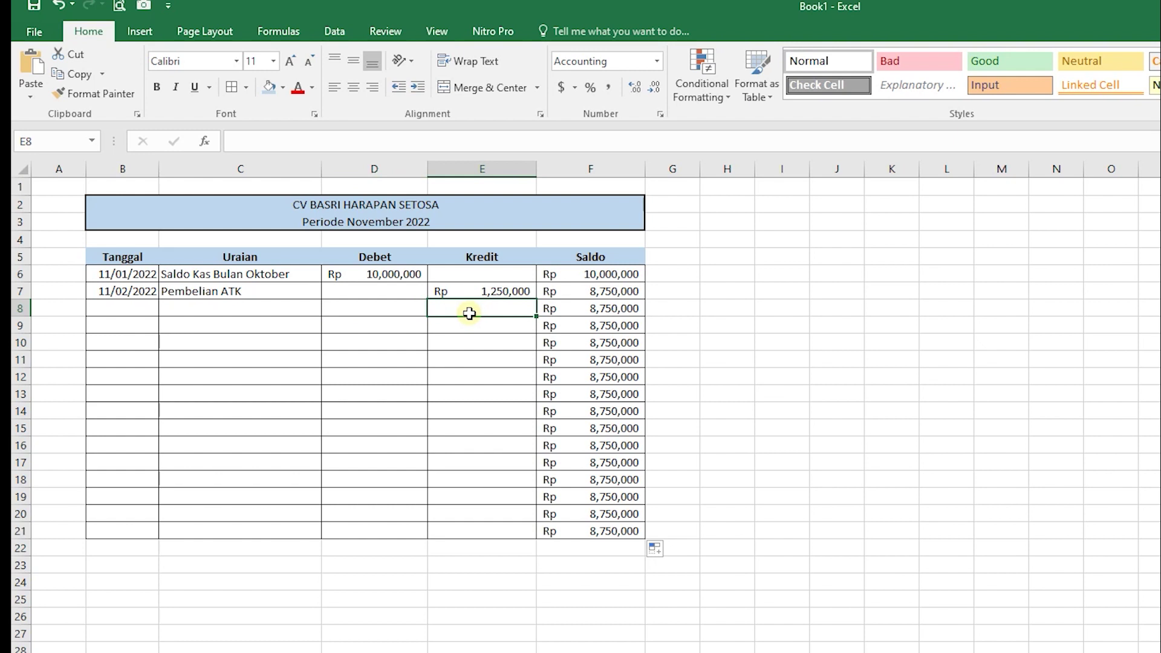
click(397, 309)
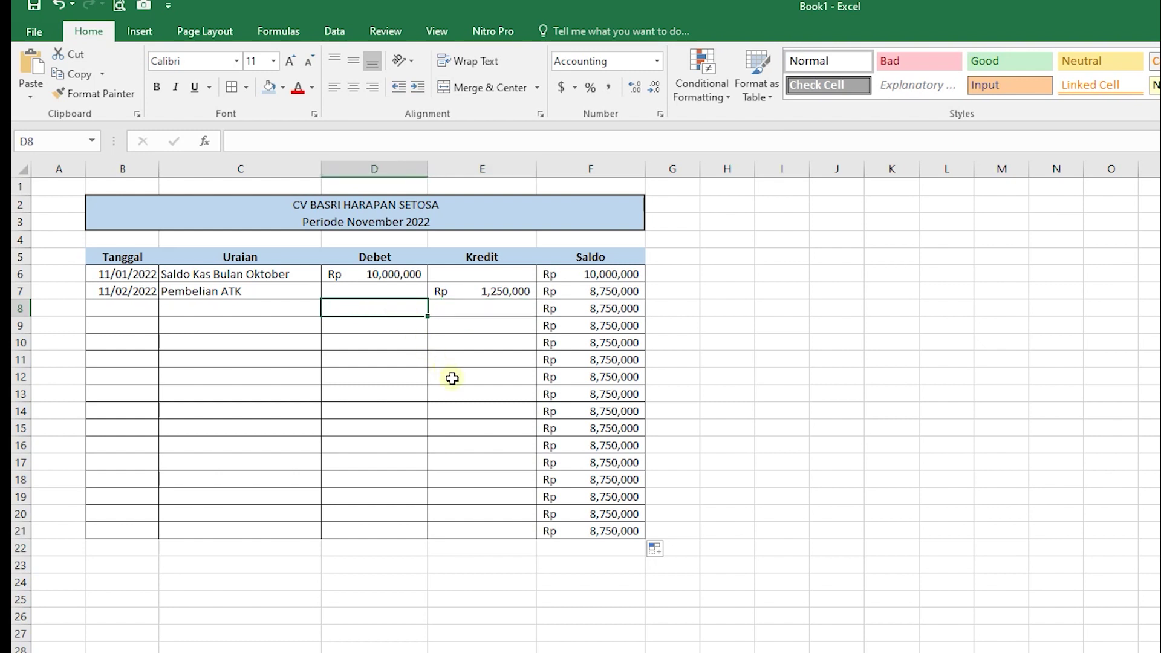
key(Right)
key(Right)
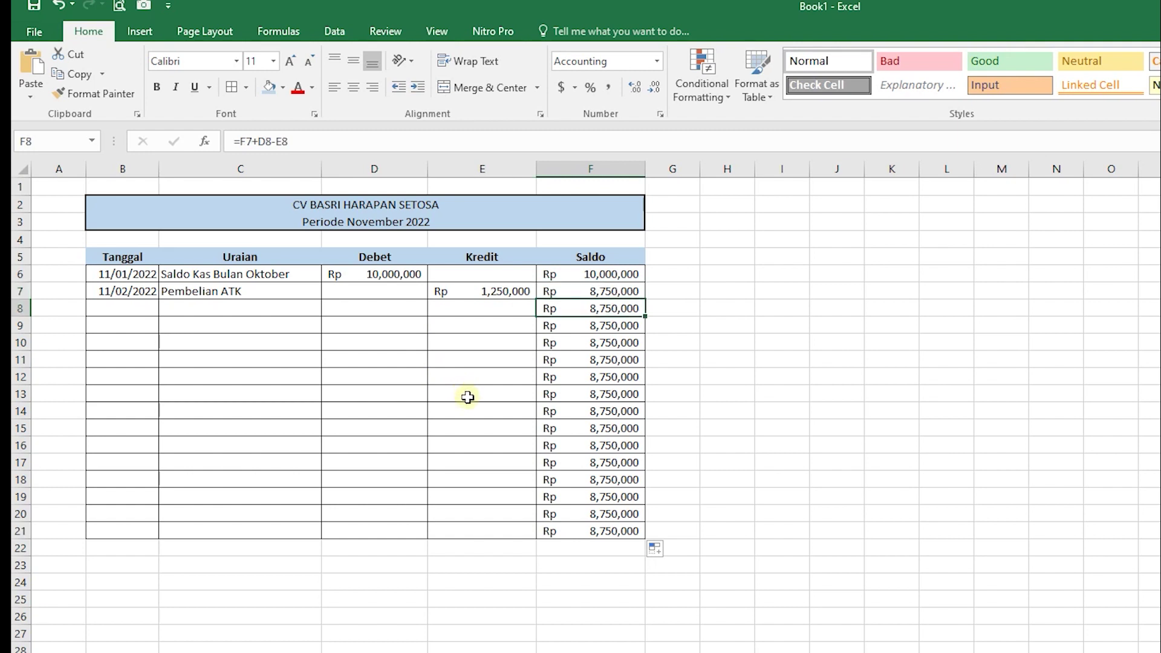
key(Left)
key(Left)
key(Right)
key(Right)
key(Left)
key(Left)
key(Right)
key(Left)
key(Right)
key(Left)
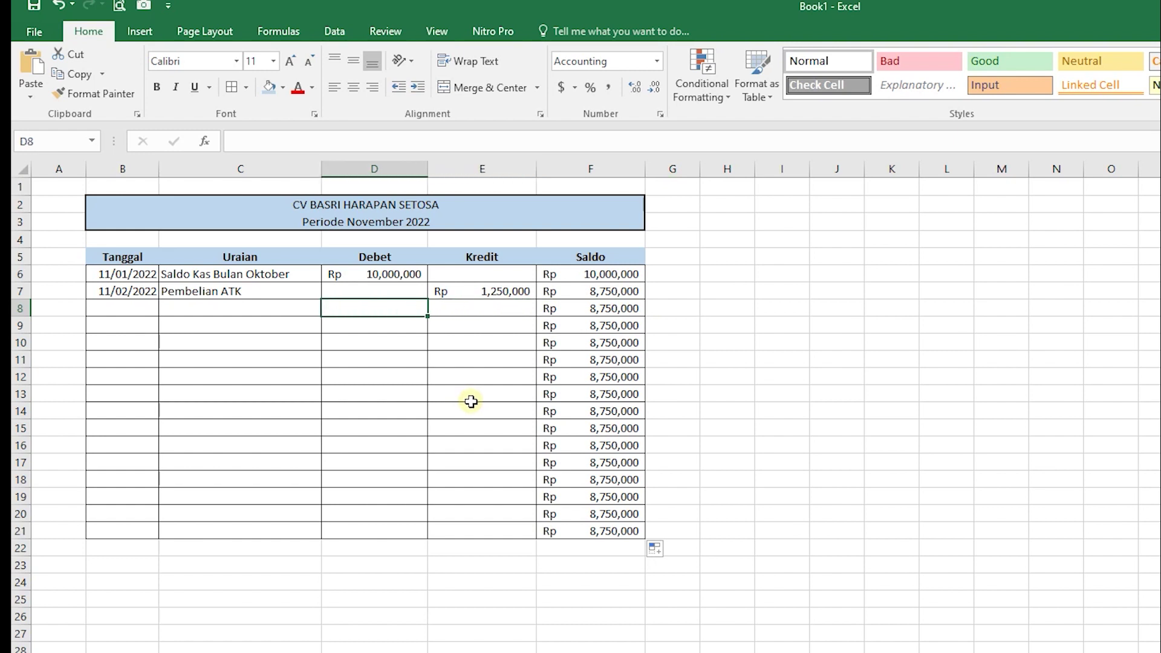
key(Right)
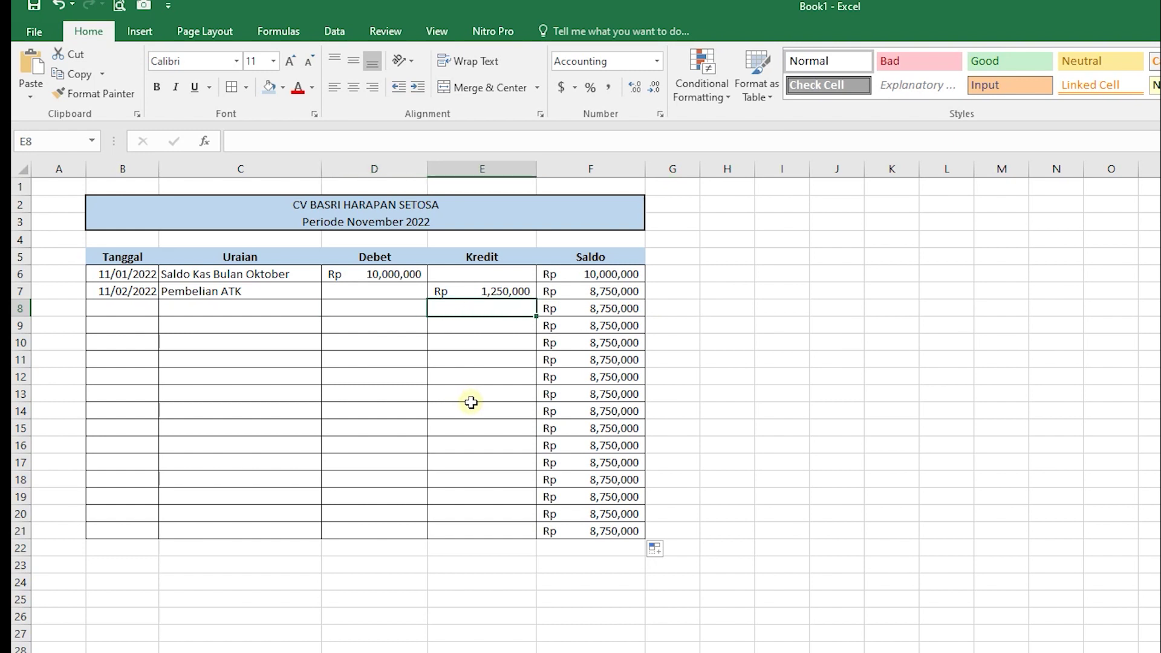
- Enter a trial credit amount of 100000 in the Kredit cell E8
text(100,000)
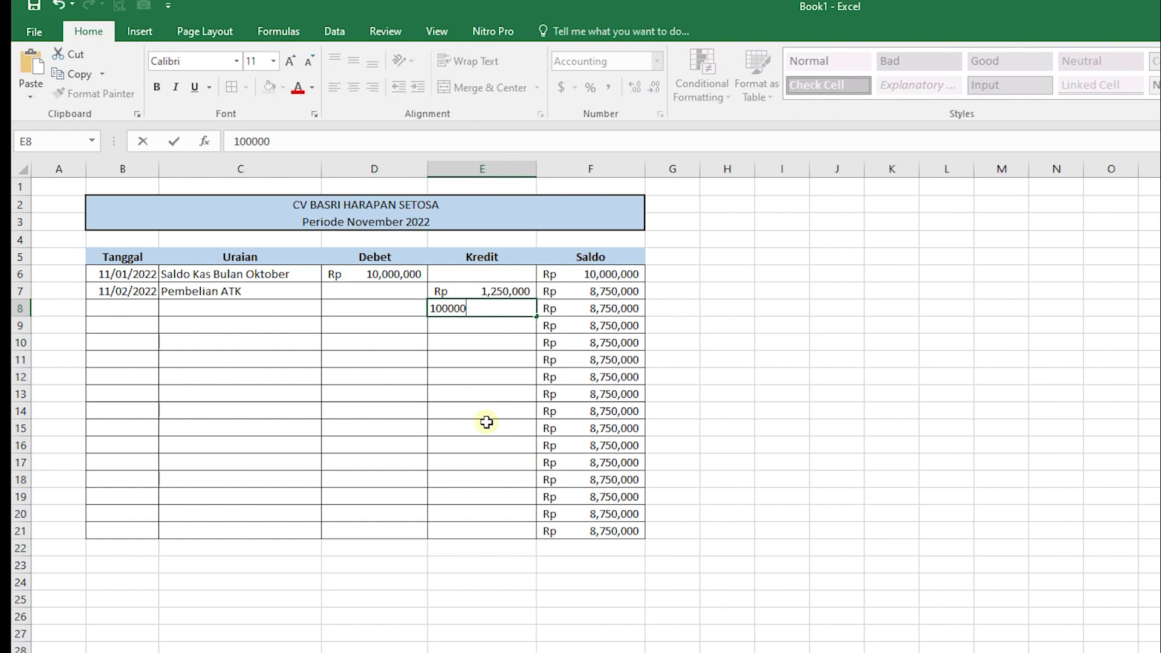
key(Return)
key(Up)
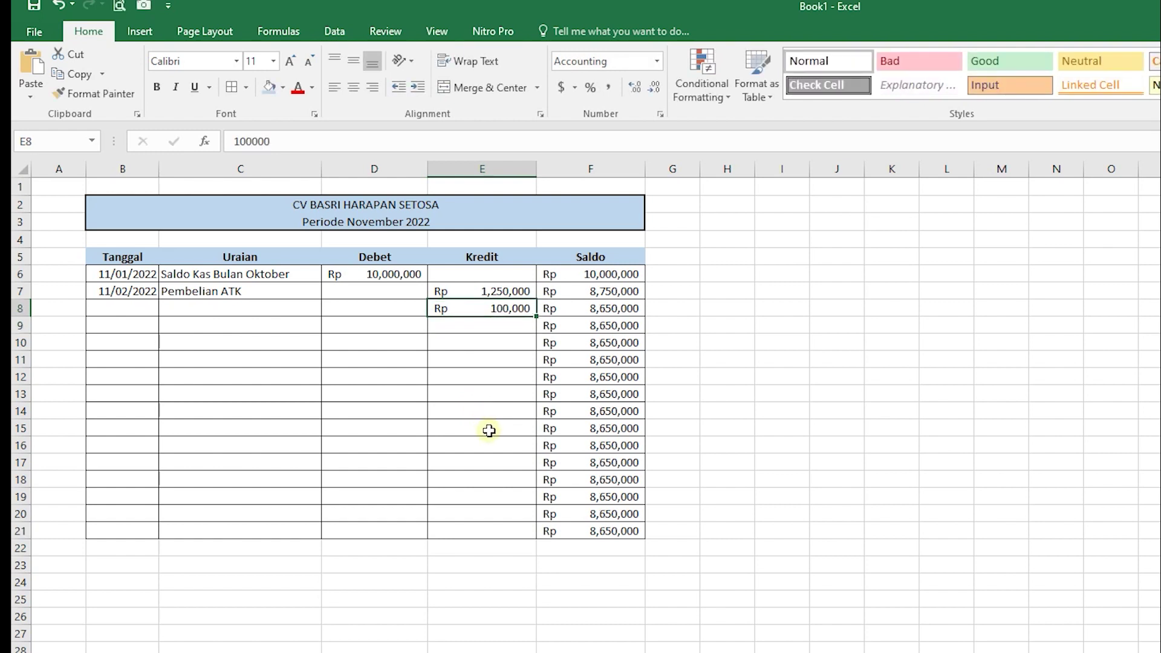
- Check the Saldo cells from F8 down to F17 and undo the trial credit entry in E8
key(Right)
key(Down)
key(Down)
key(Down)
key(Down)
key(Down)
key(Down)
key(Down)
key(Down)
key(Down)
key(Down)
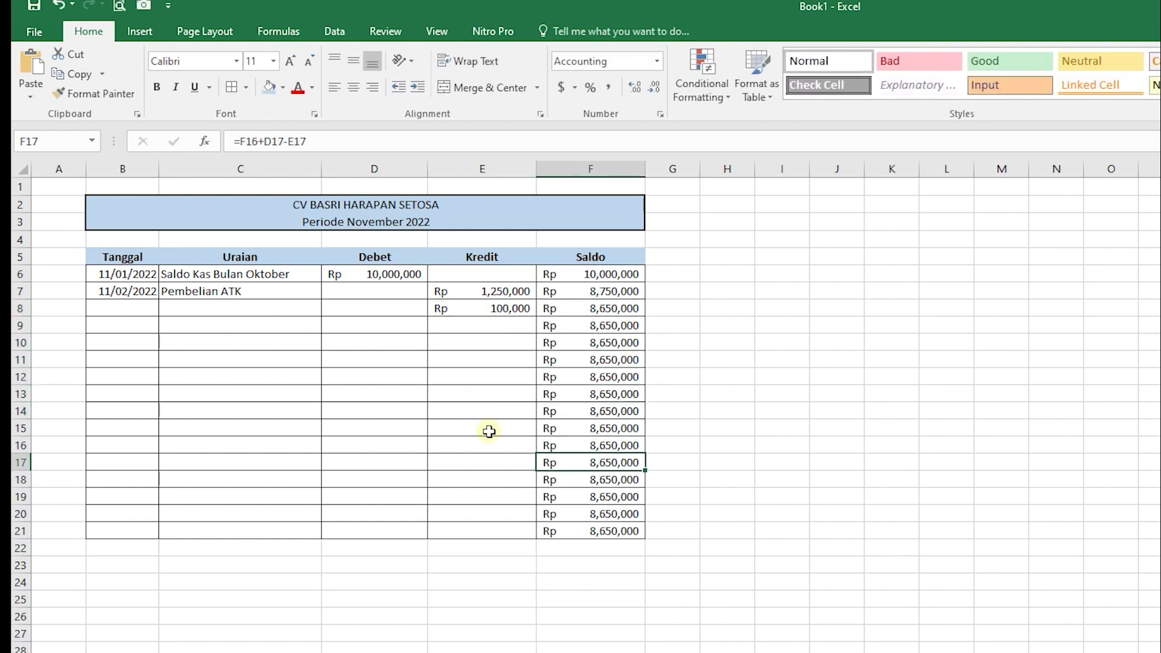
key(Up)
key(Up)
key(Up)
key(Up)
key(Up)
key(Up)
key(Up)
key(Up)
key(Up)
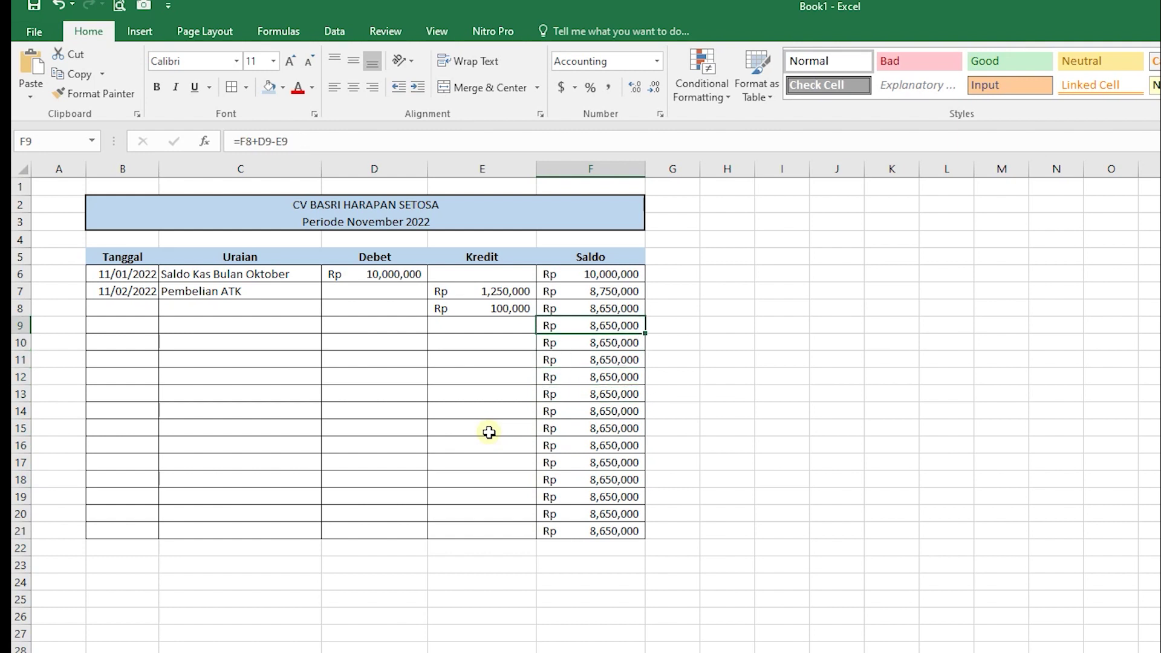
key(ctrl+z)
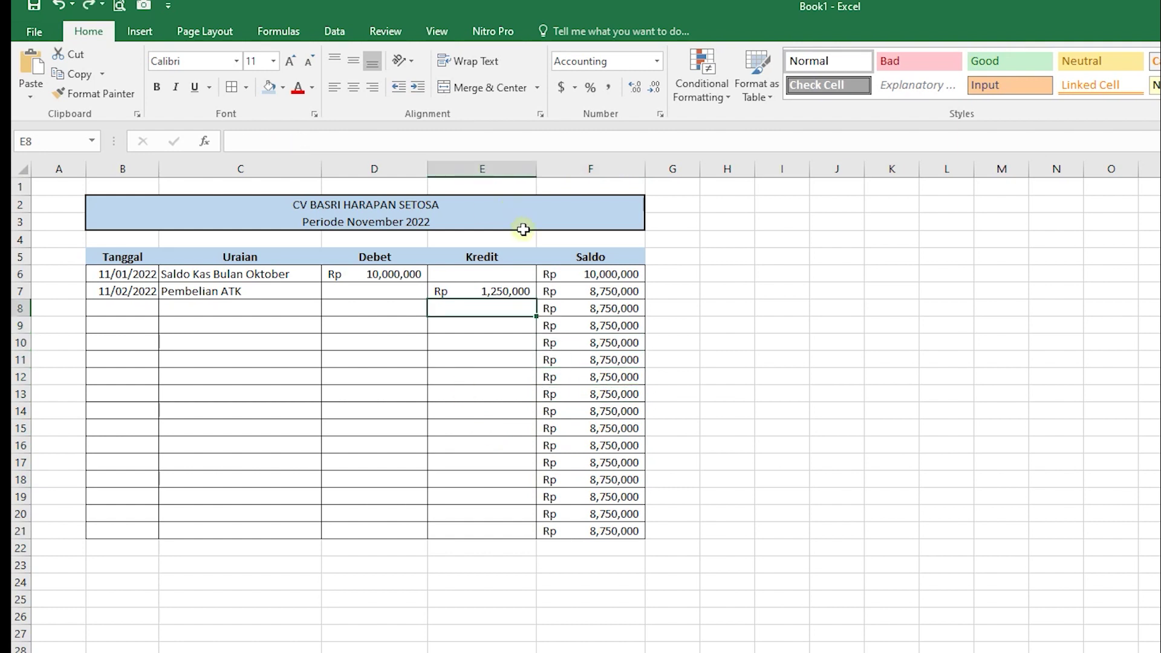
- Edit the balance formula in F7 by inserting if(and( directly before F6+D7-E7
click(586, 292)
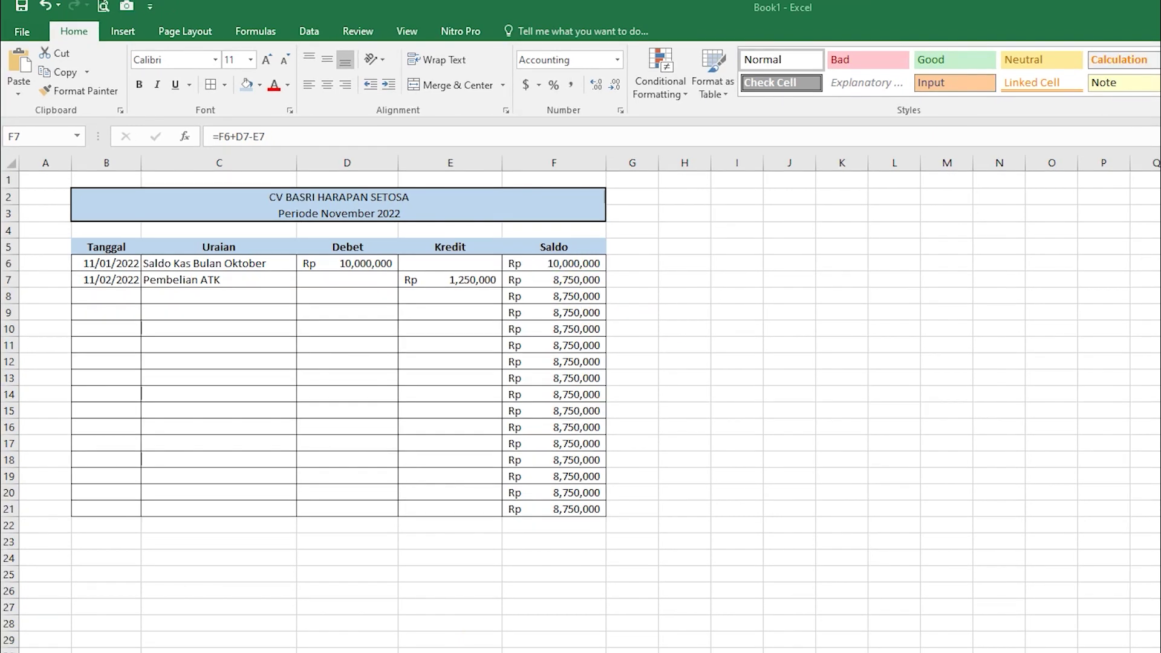
click(558, 277)
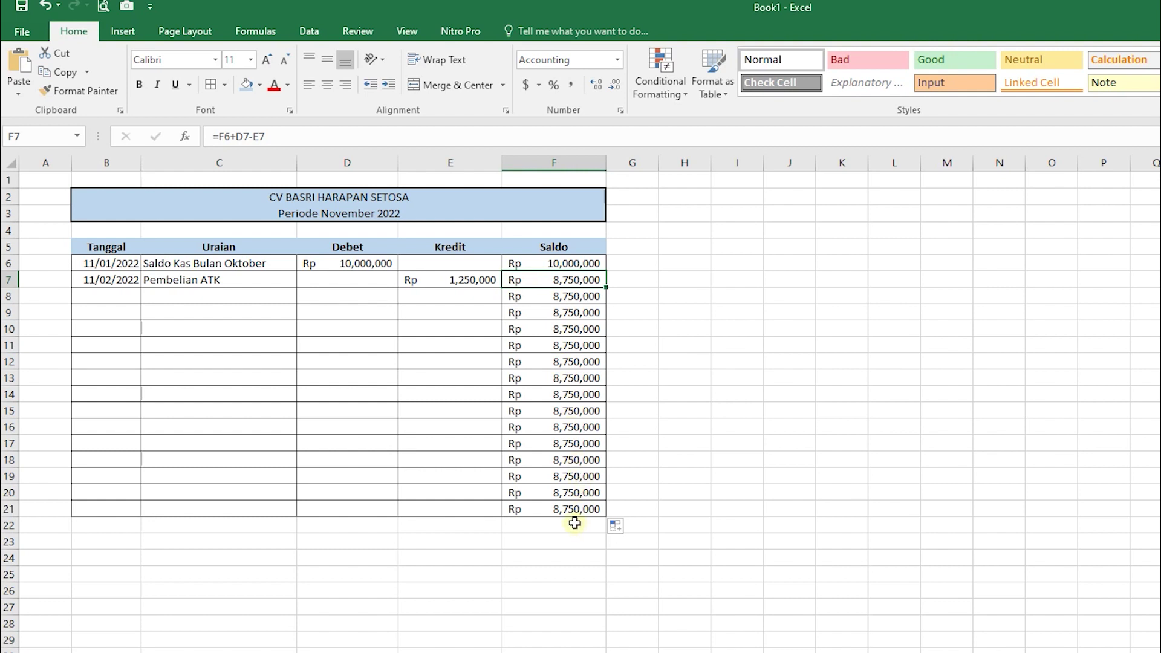
click(551, 277)
key(F2)
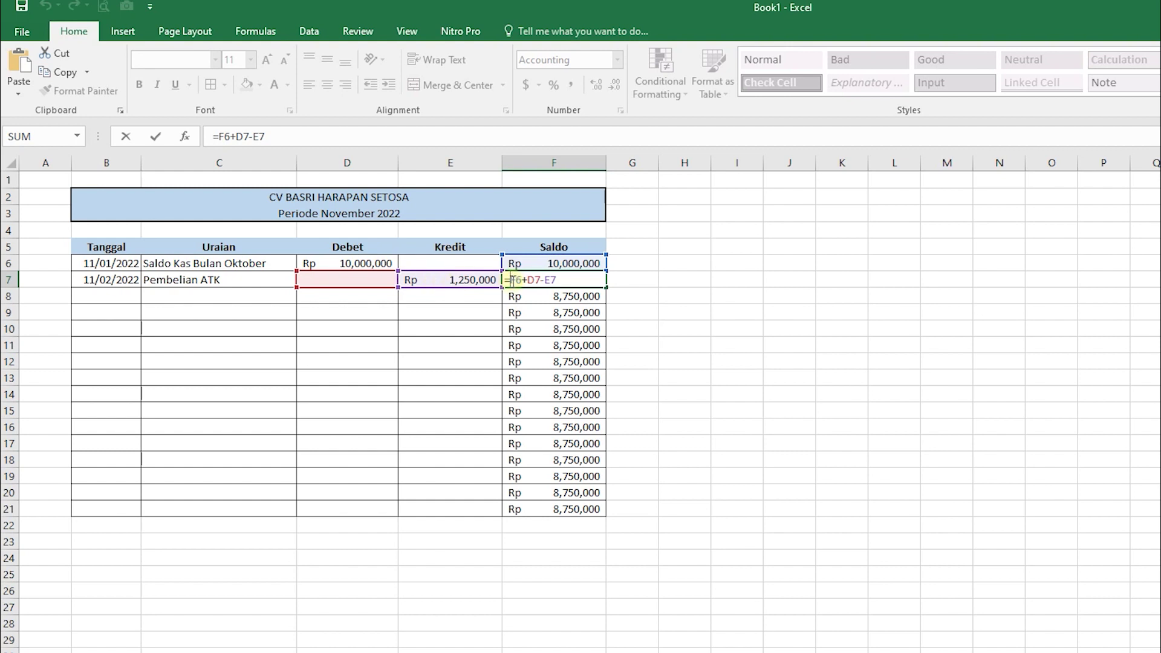
drag(511, 279, 556, 280)
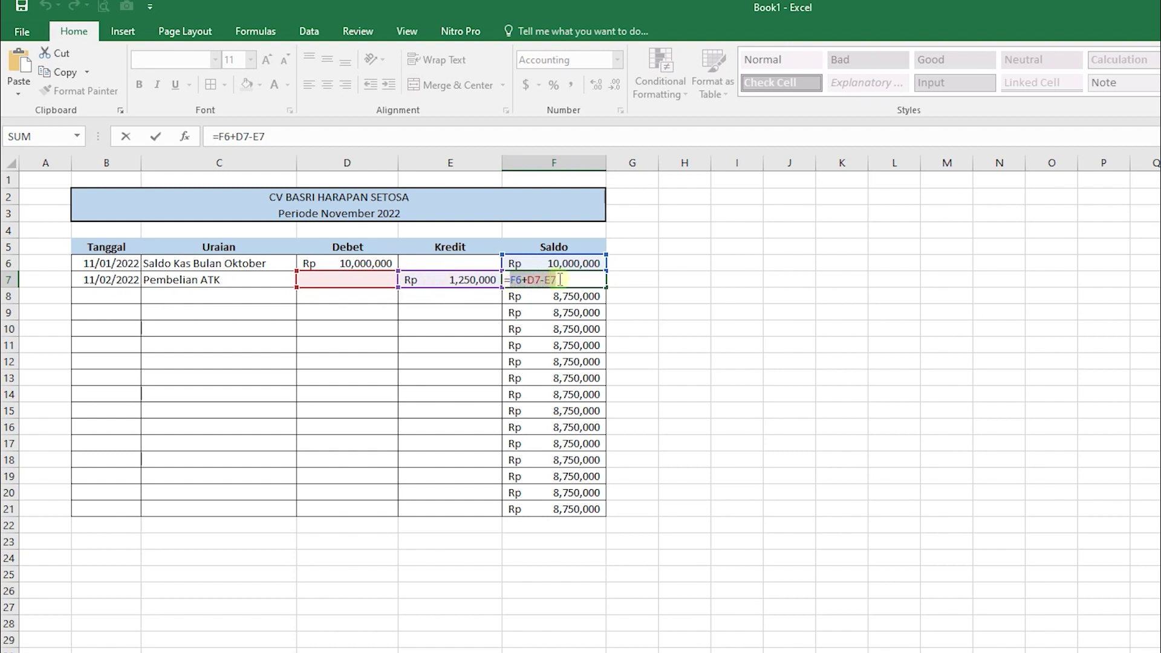
click(528, 280)
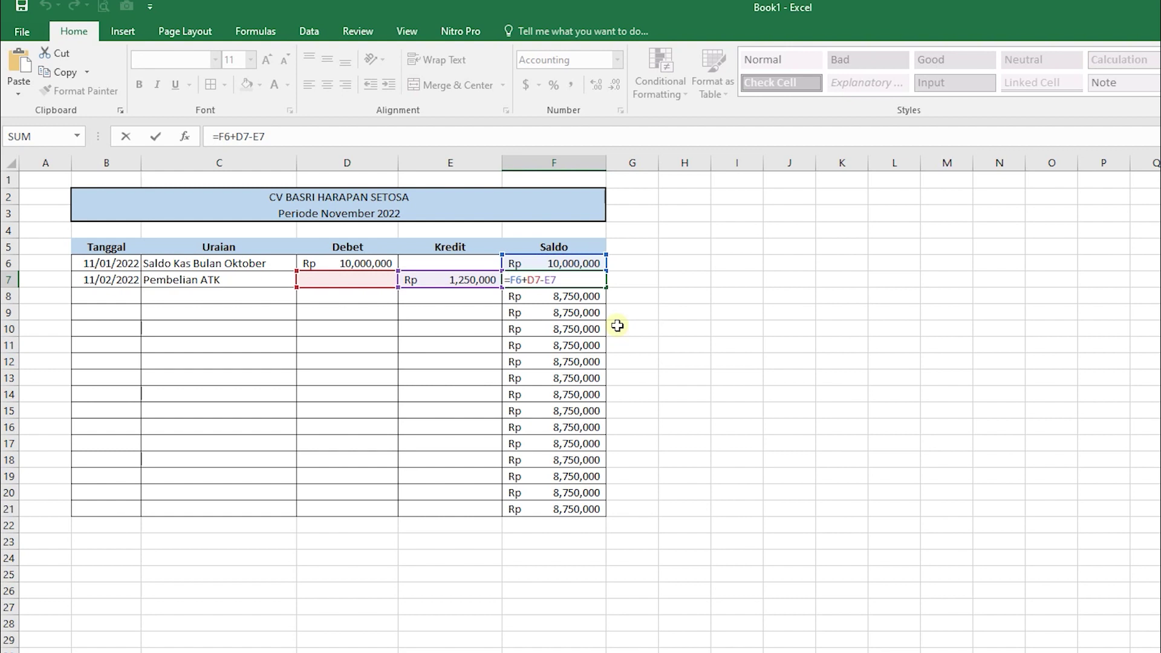
text(if)
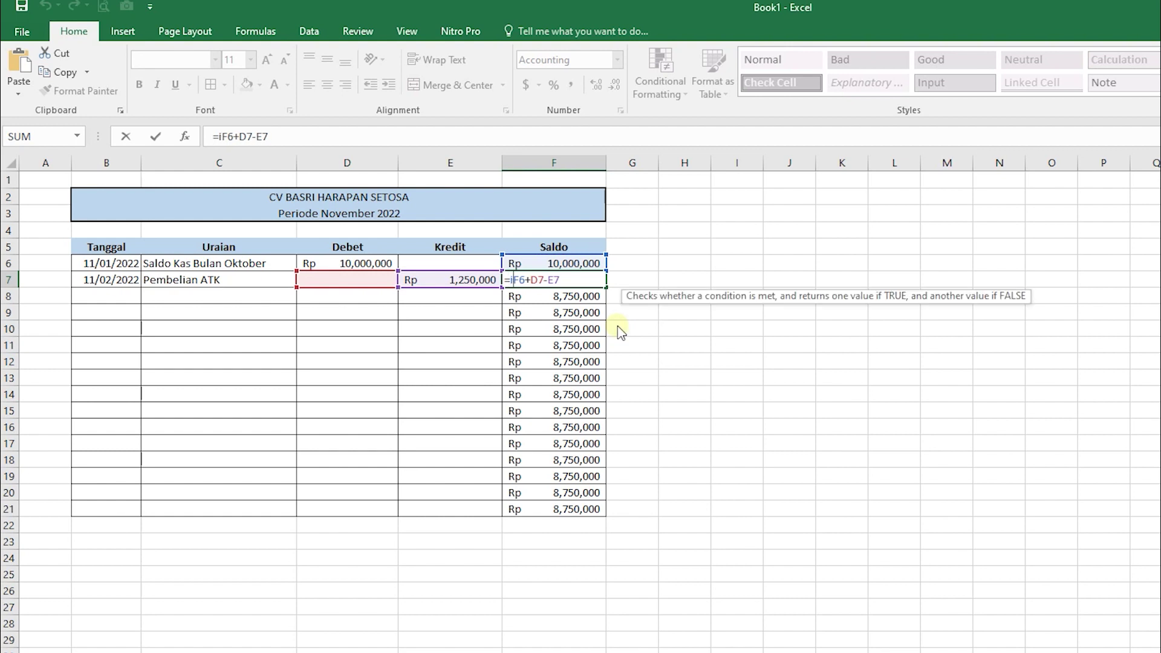
text(()
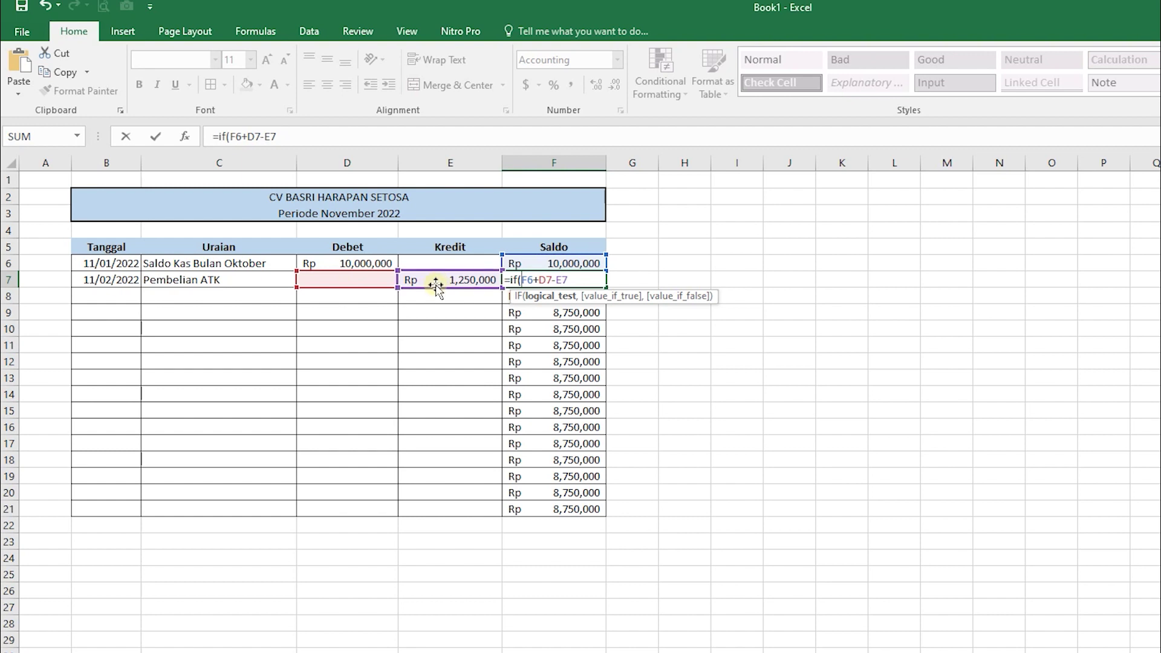
text(and)
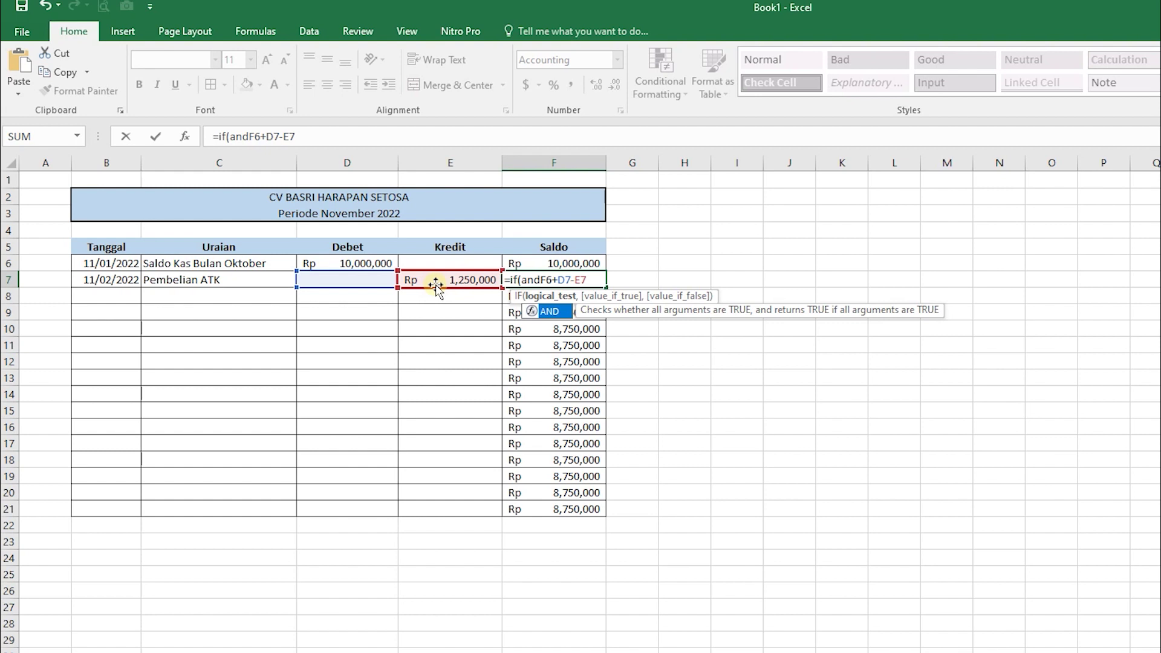
text(()
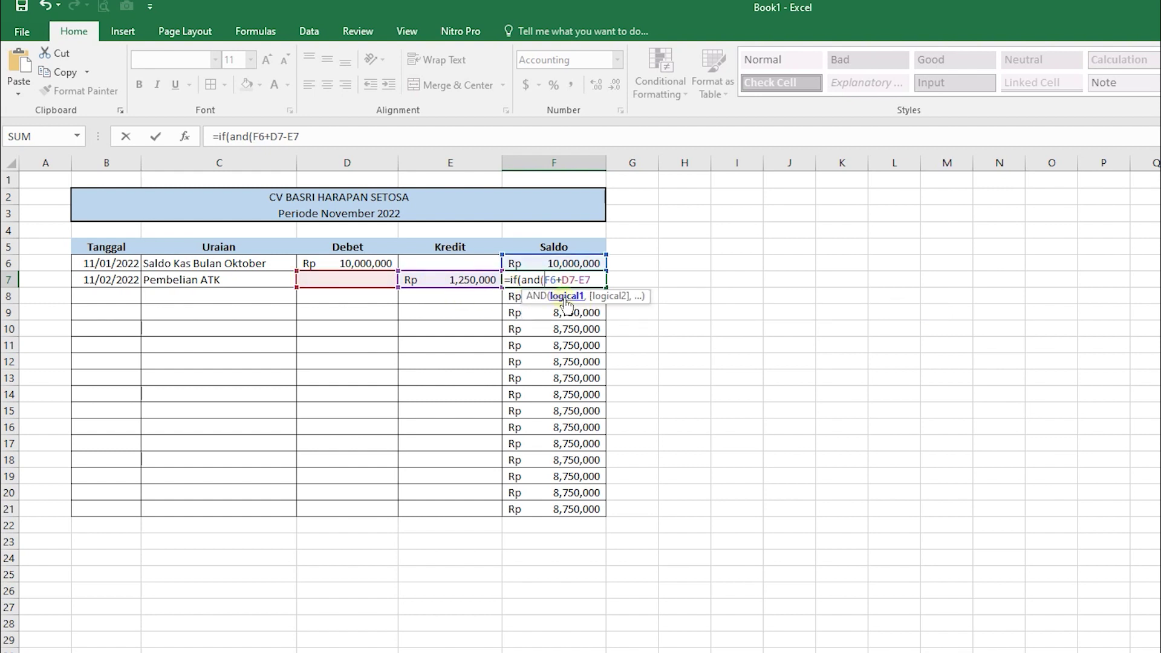
- Complete the AND test in the F7 formula with the conditions D7="" and E7="" and close its parenthesis
click(346, 279)
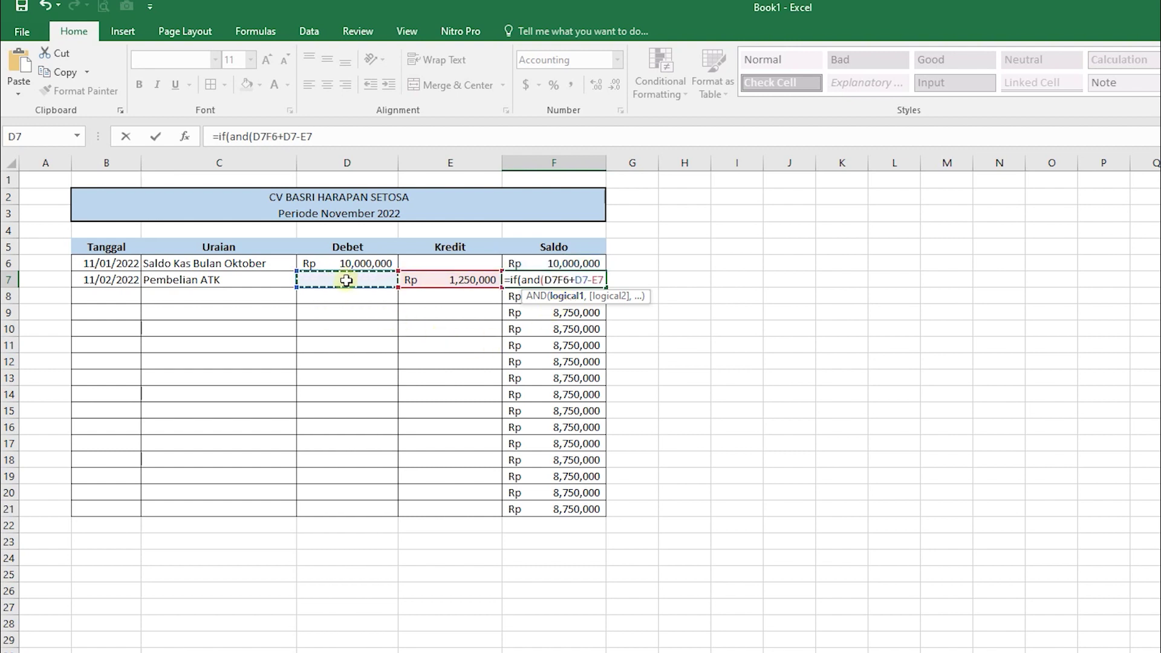
text(=)
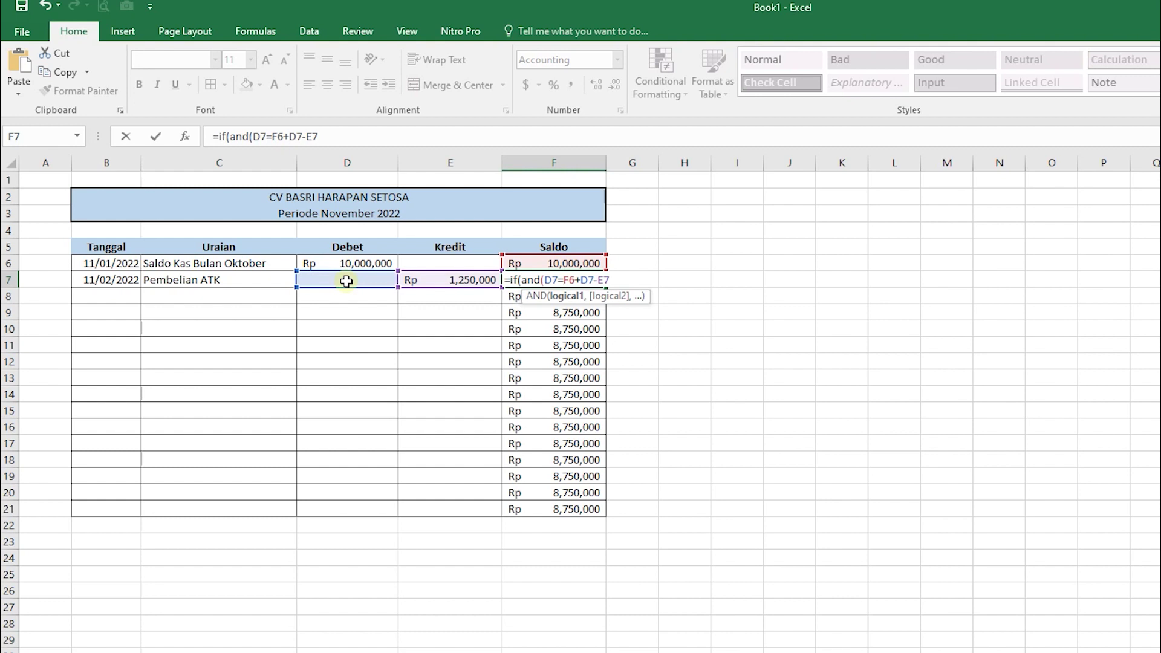
text(")
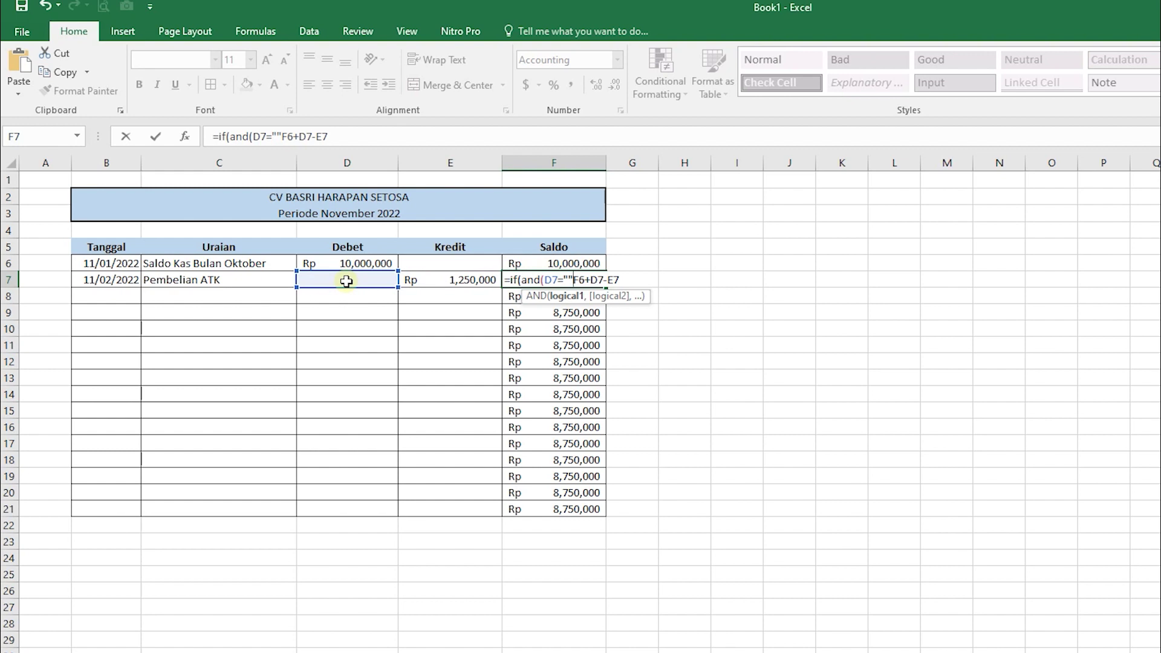
text(,)
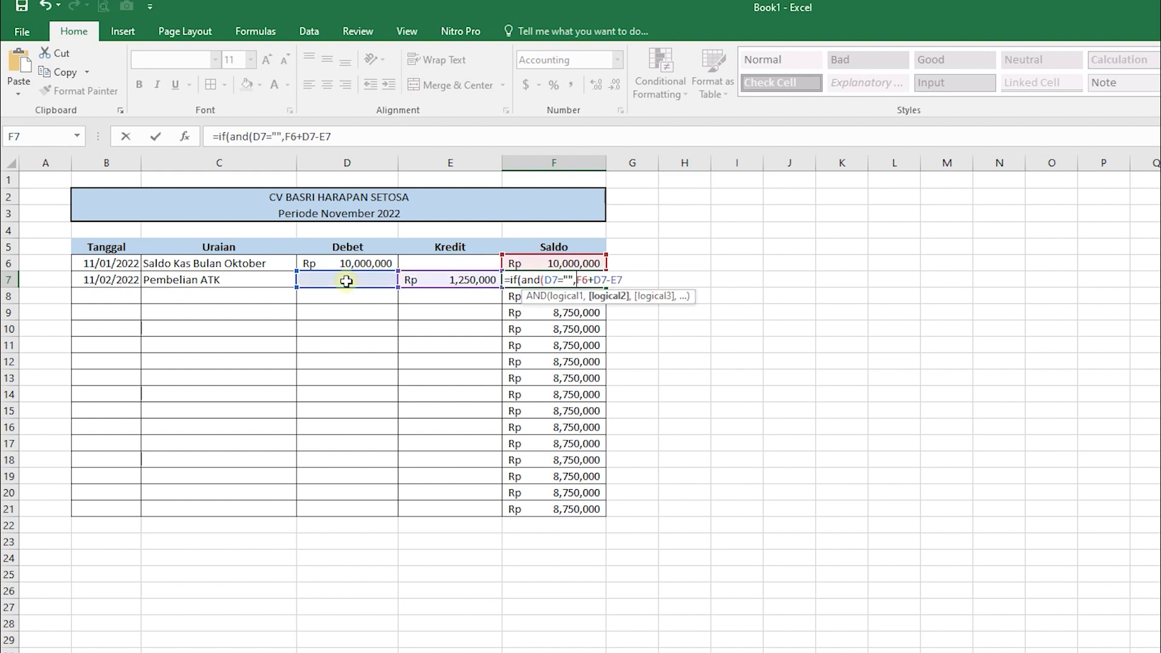
click(442, 280)
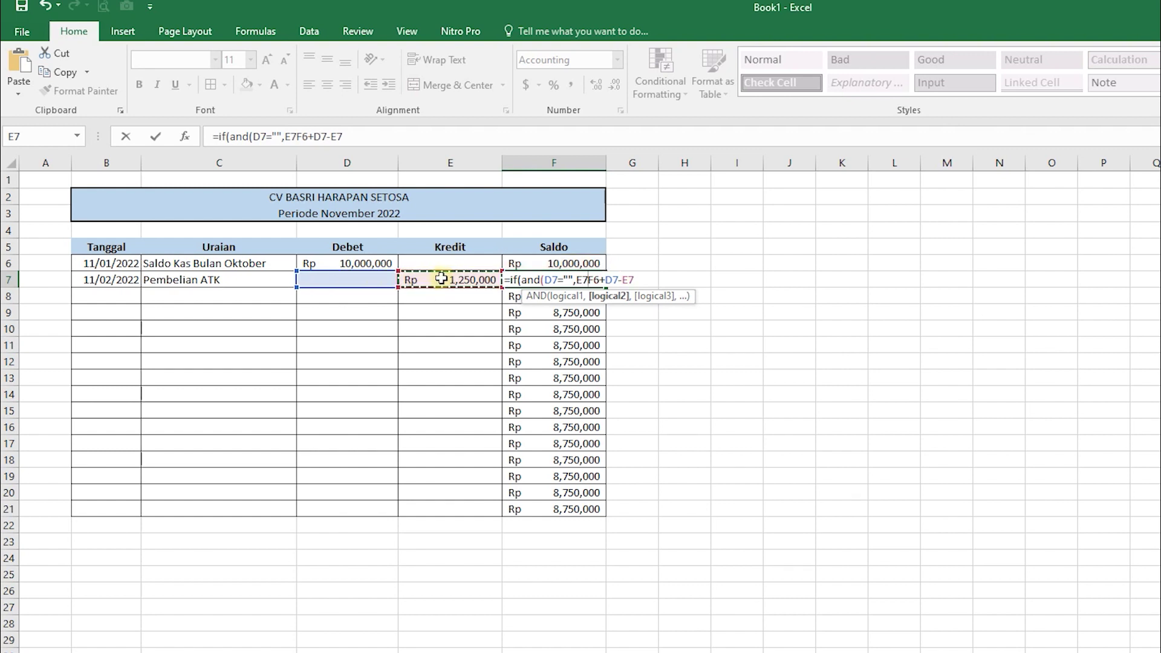
text(=)
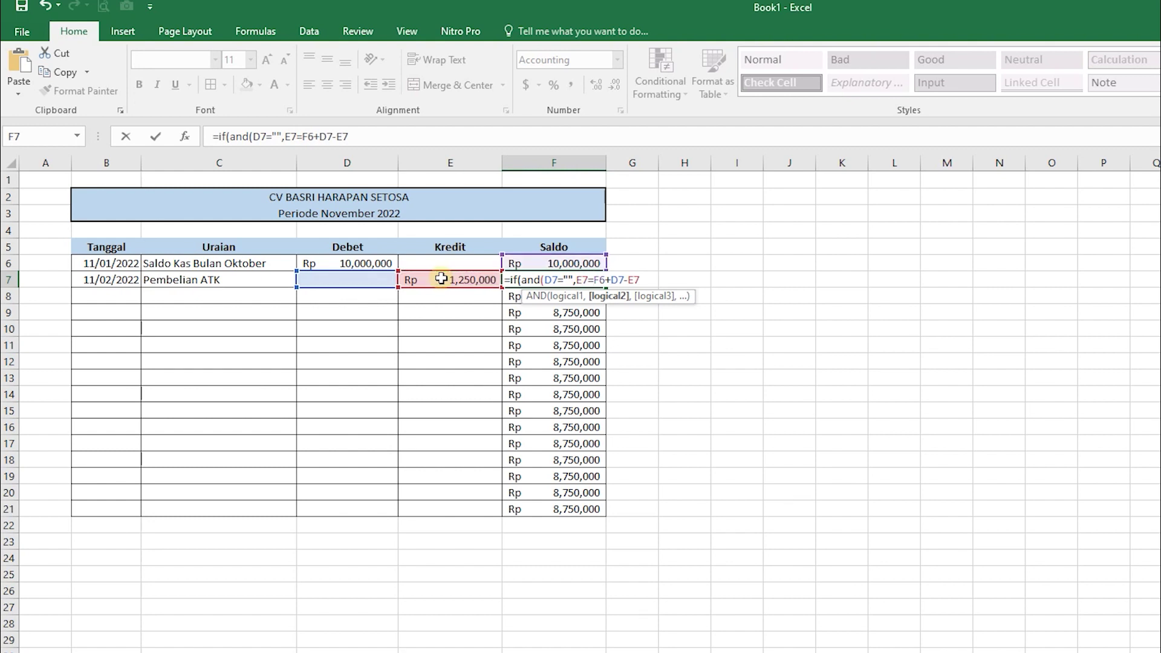
text("")
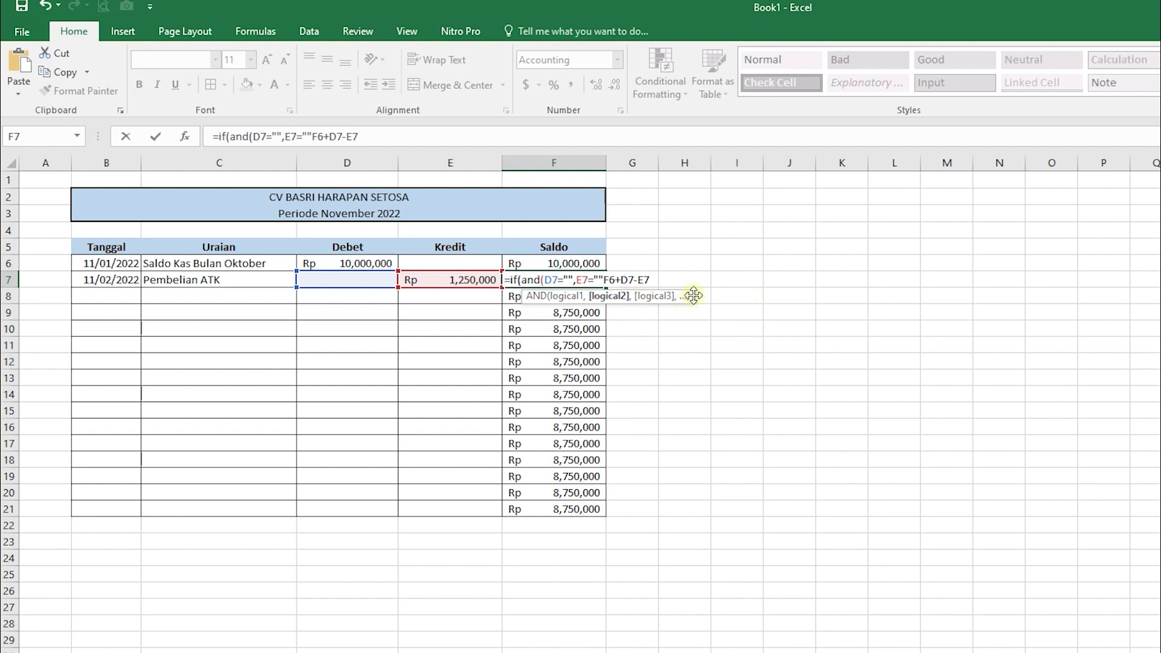
text())
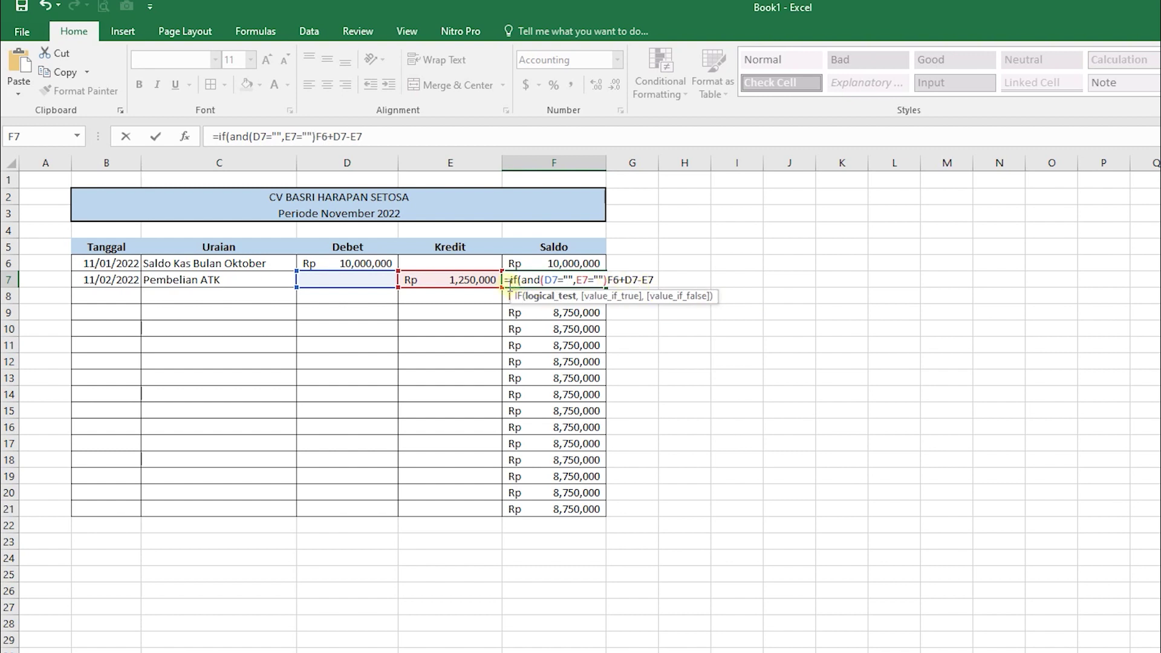
- Finish the F7 IF formula with "" as the true result and F6+D7-E7 as the false result, accepting the closing-parenthesis correction
click(514, 280)
text(,)
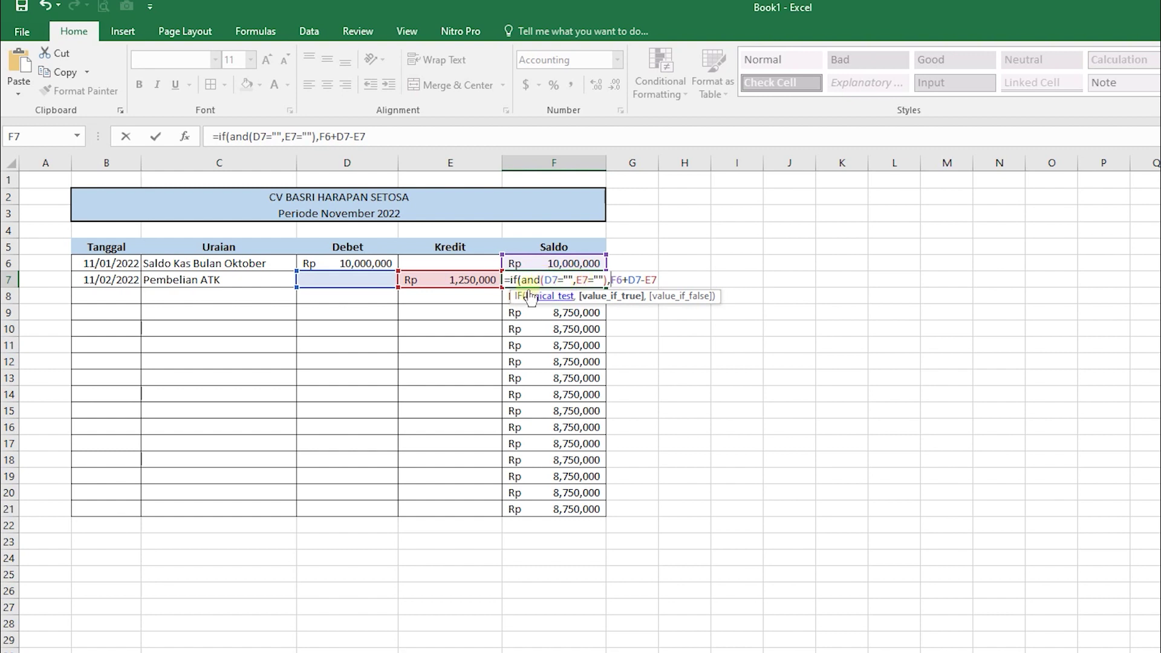
text("")
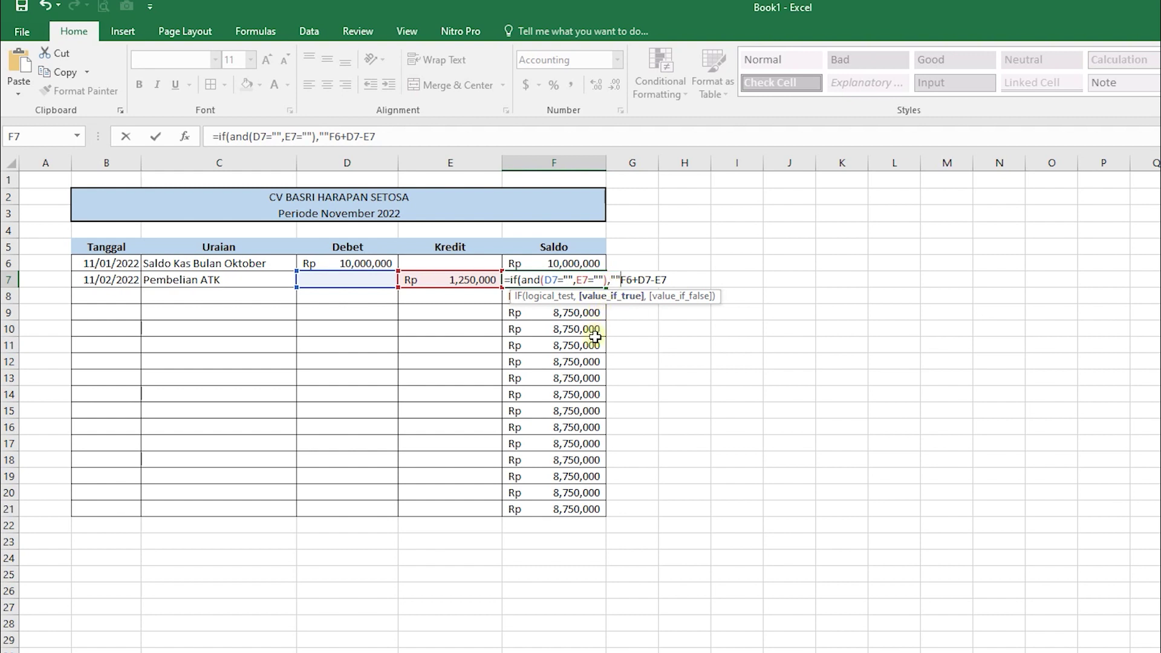
text(,)
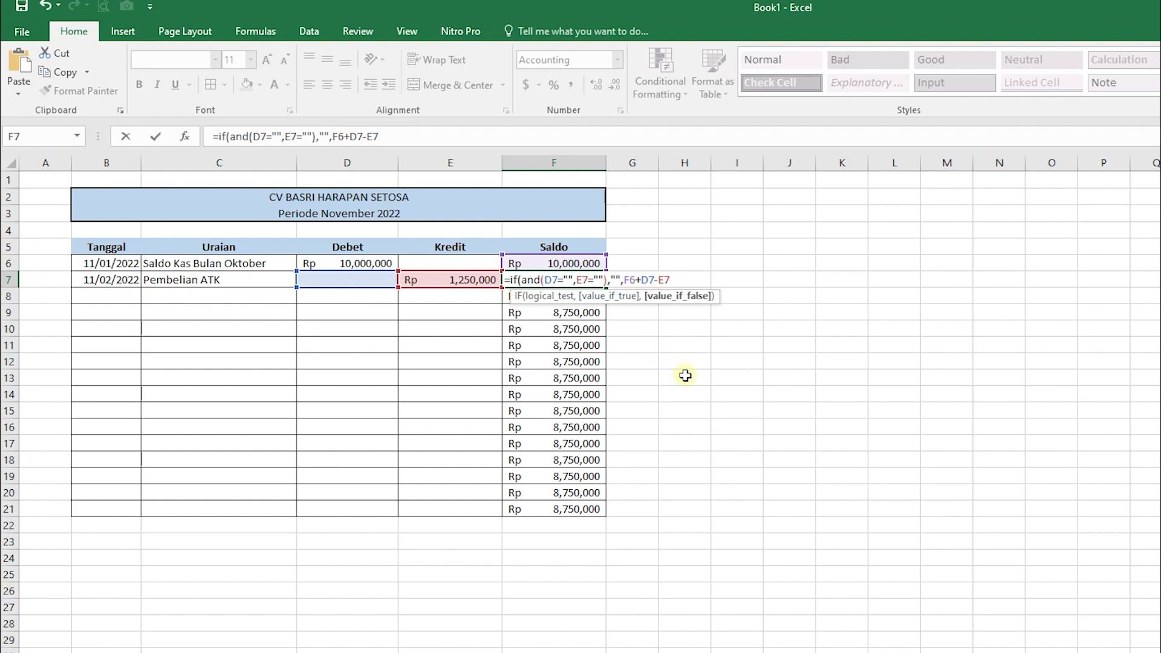
key(Return)
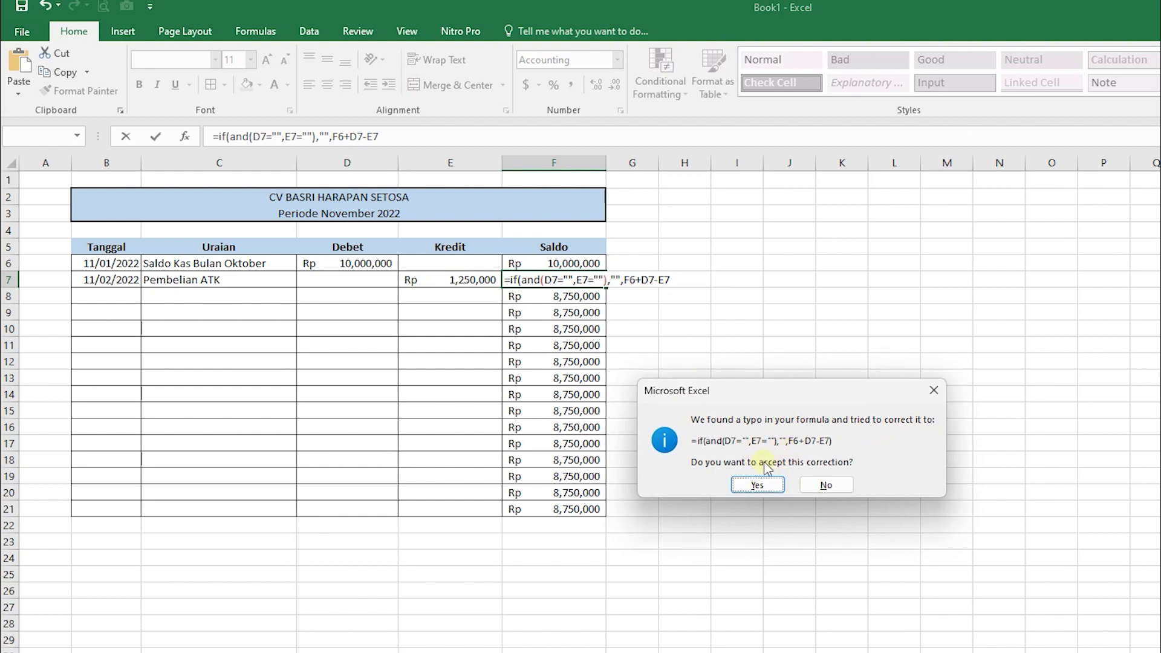
click(758, 485)
- Copy the balance formula from F7 down to F21 and check the Saldo, Debet and Kredit cells in row 8
click(551, 281)
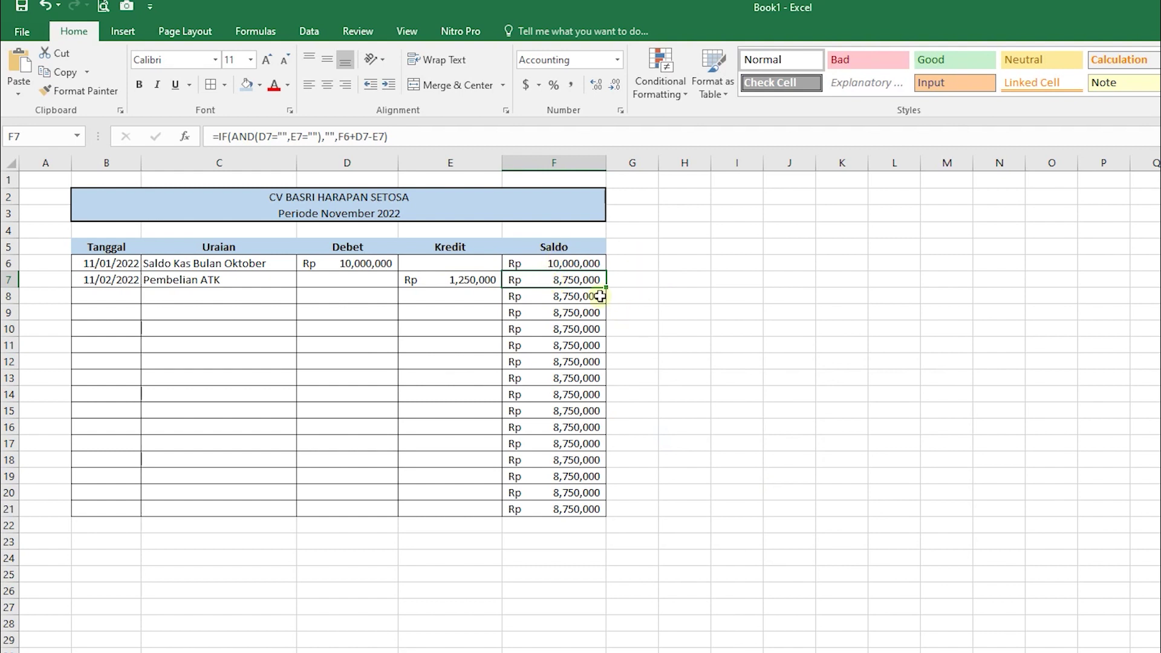
drag(607, 290, 614, 514)
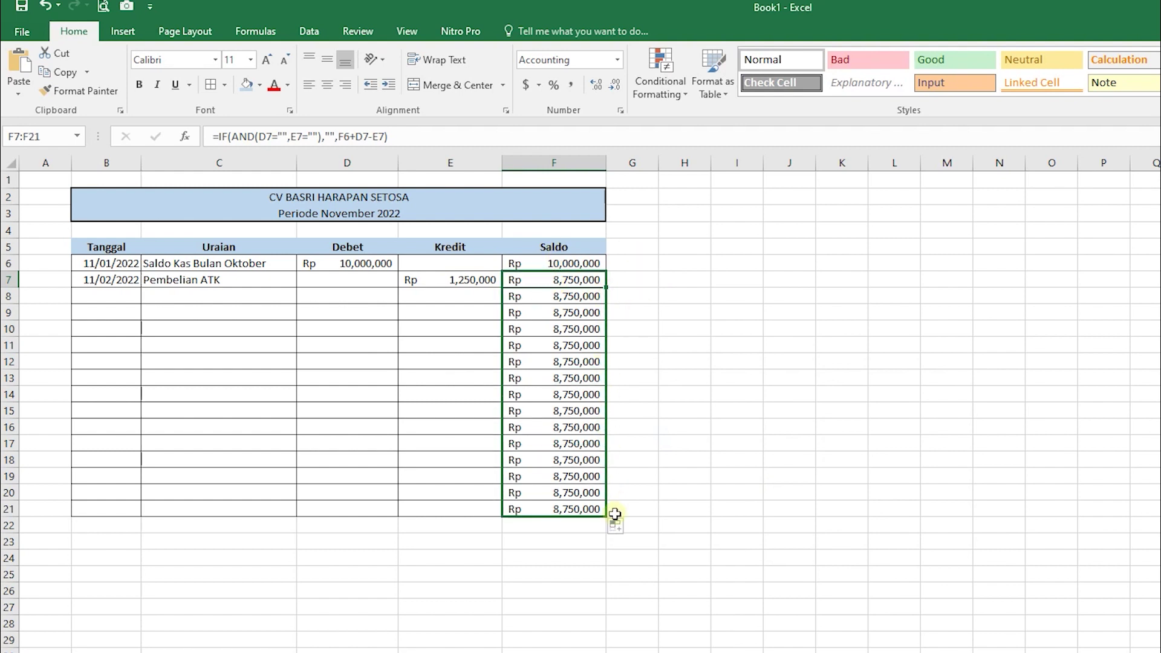
click(552, 296)
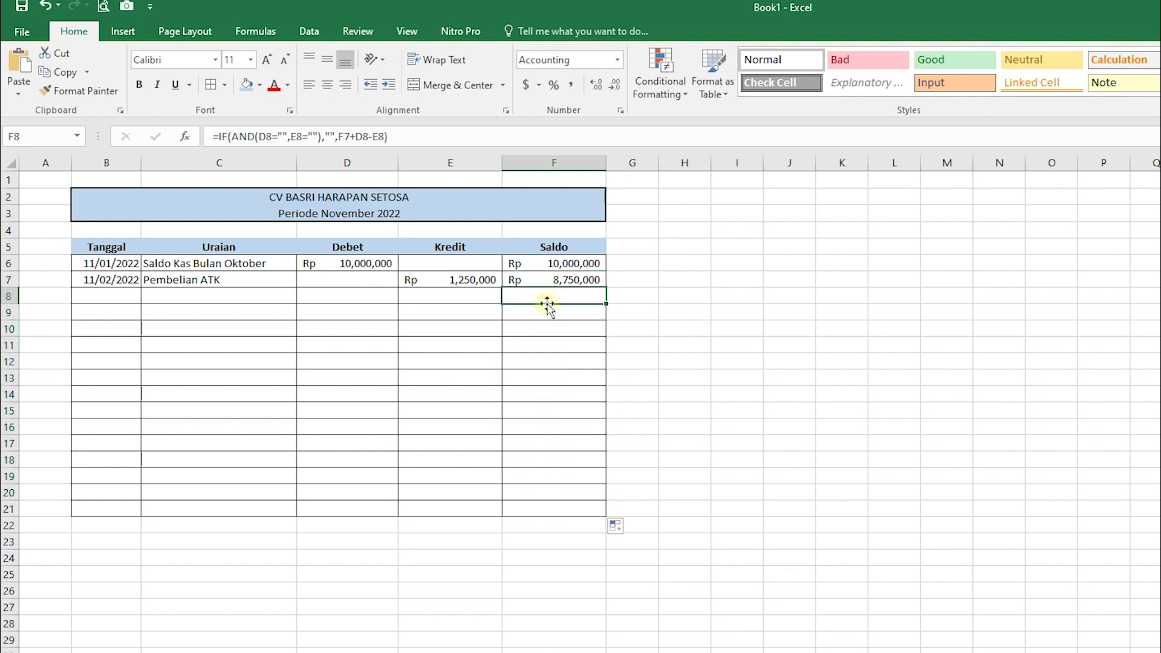
click(381, 294)
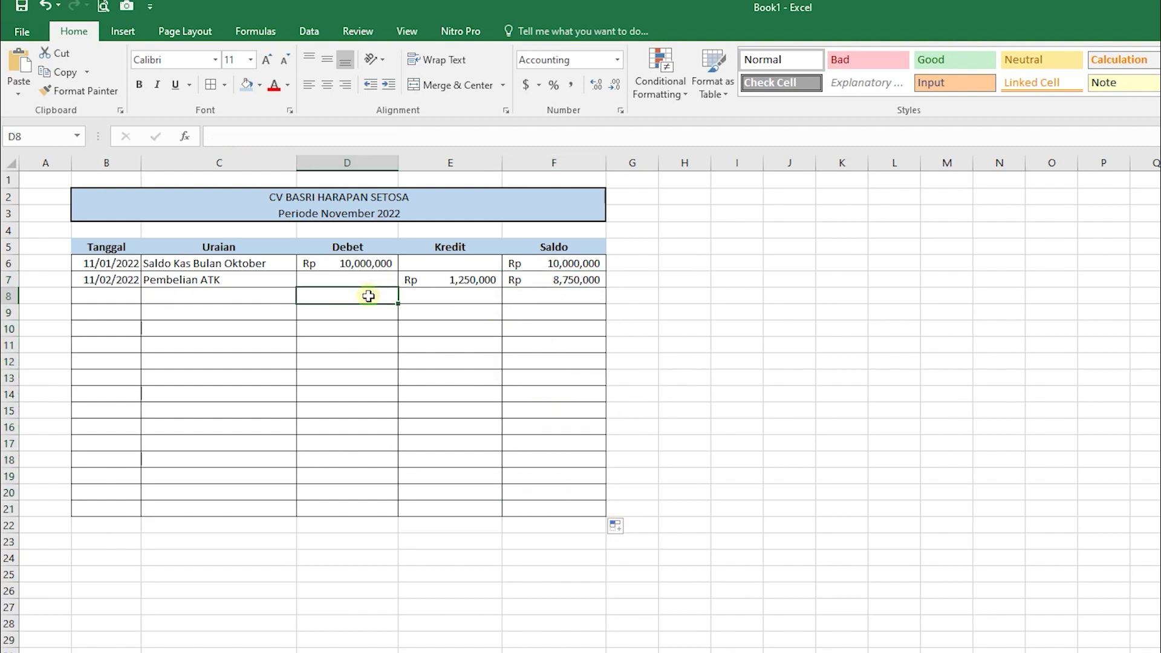
click(435, 299)
click(362, 296)
click(435, 298)
click(375, 297)
- Enter the date 3/11/2022 in the Tanggal cell B8
click(114, 295)
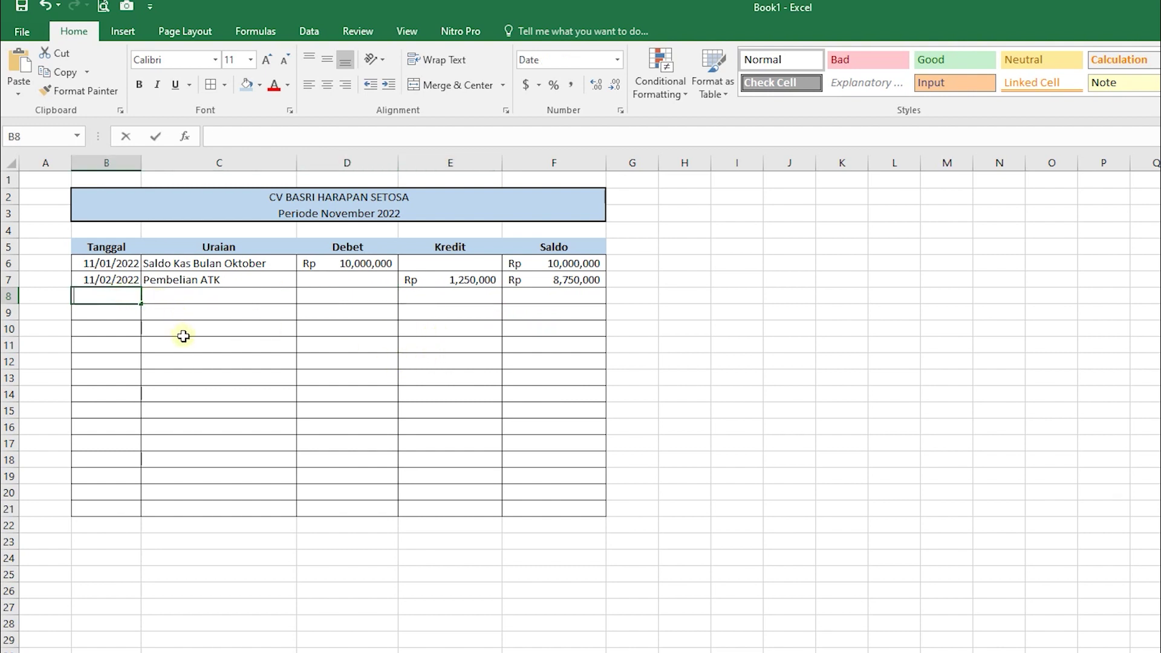
text(3/1)
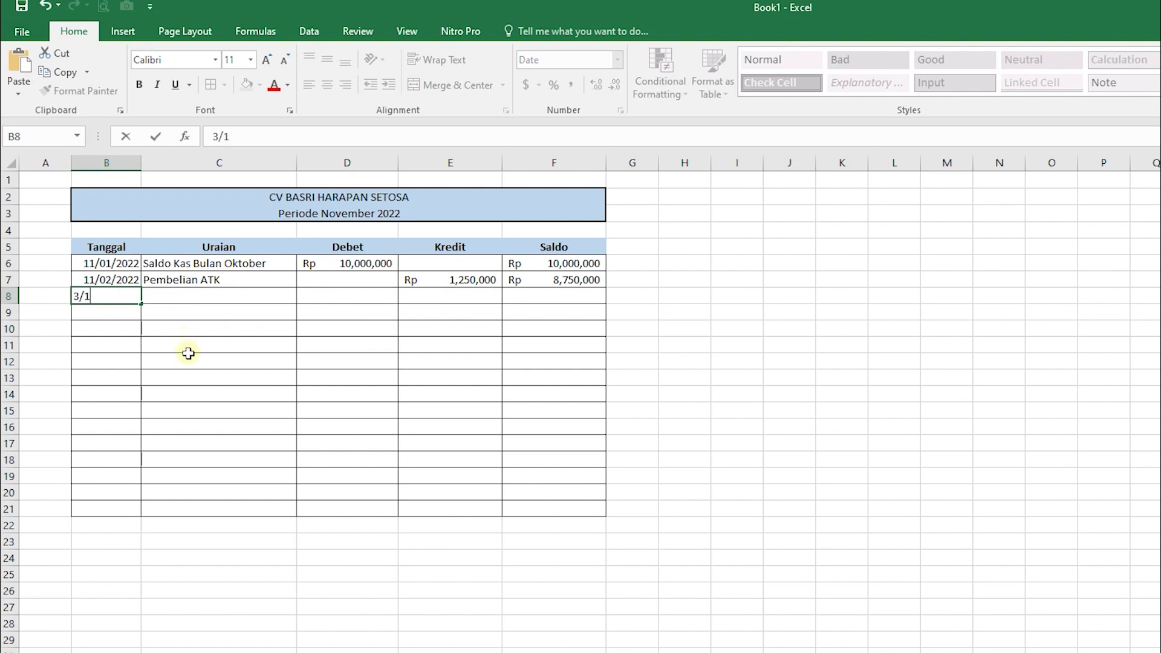
text(1/2022)
key(Return)
key(Up)
key(Right)
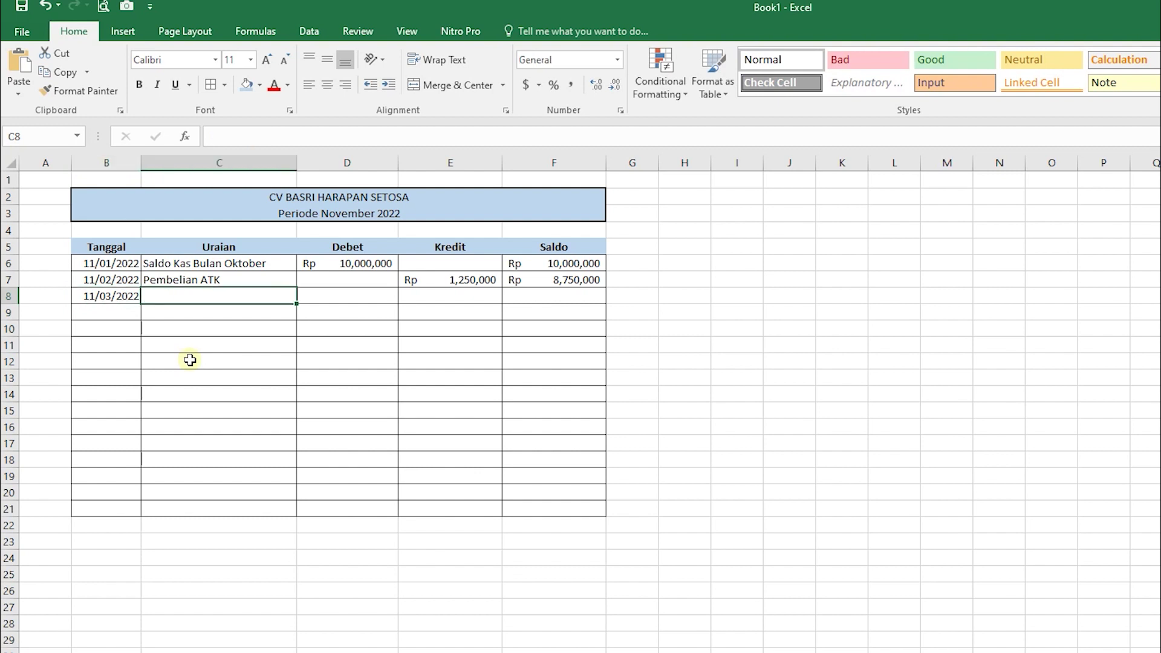
- Enter the description Pemasukan Dana Tambahan in C8 and a Debet amount of 5,500,000 in D8
text(Pema)
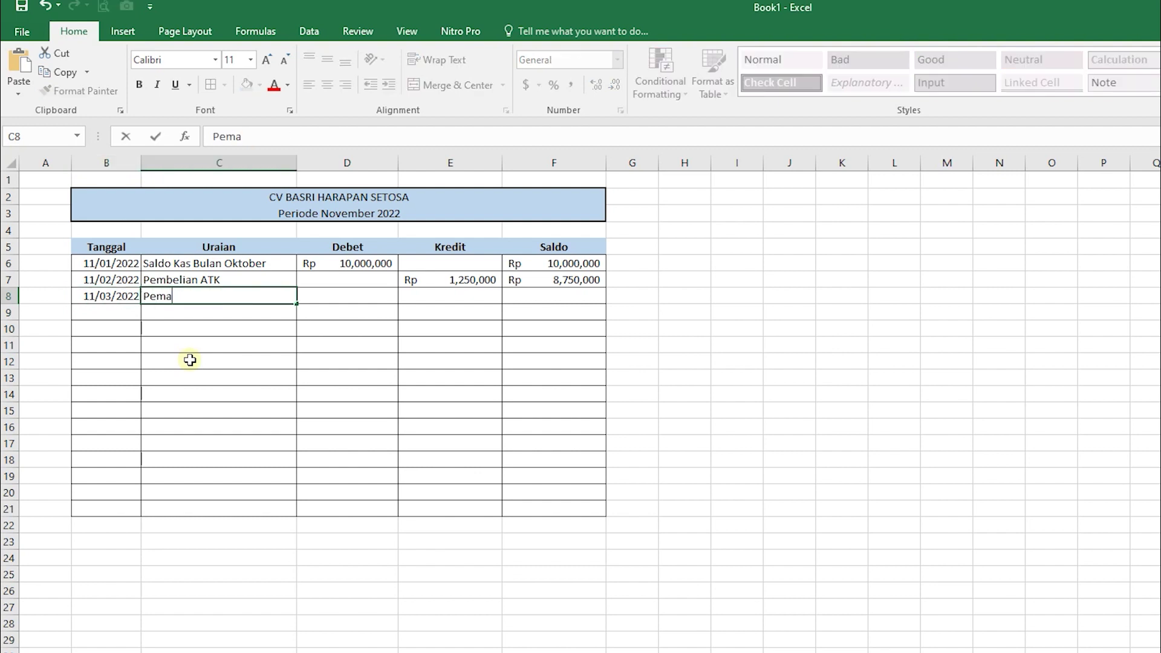
text(sukan Dana T)
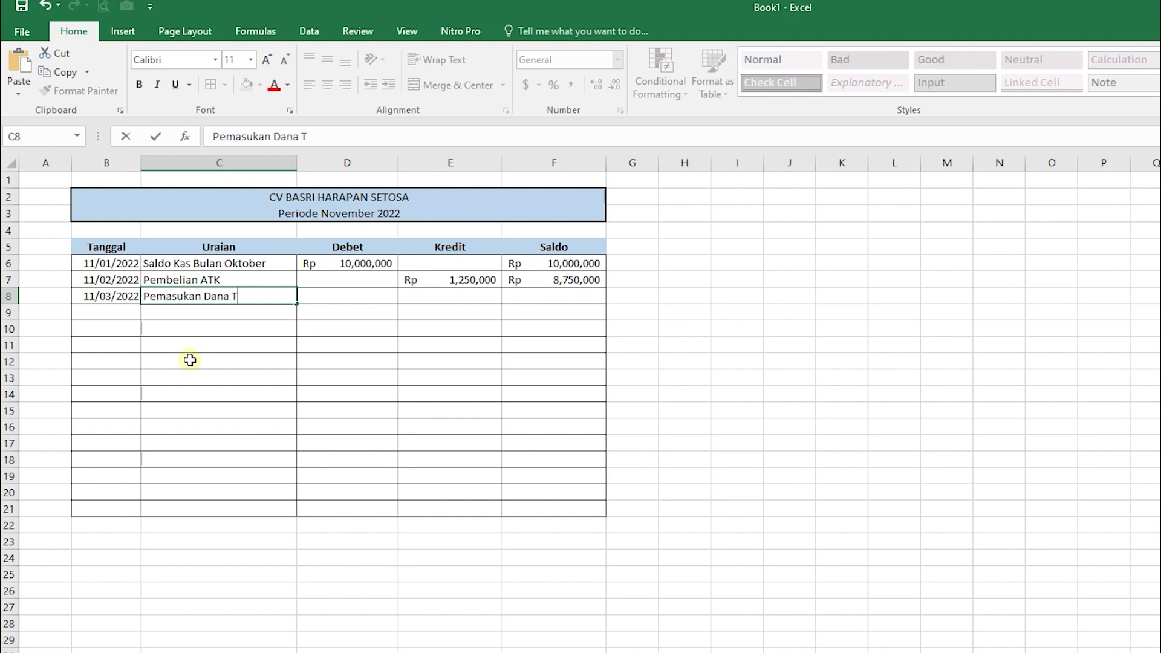
text(amabahan)
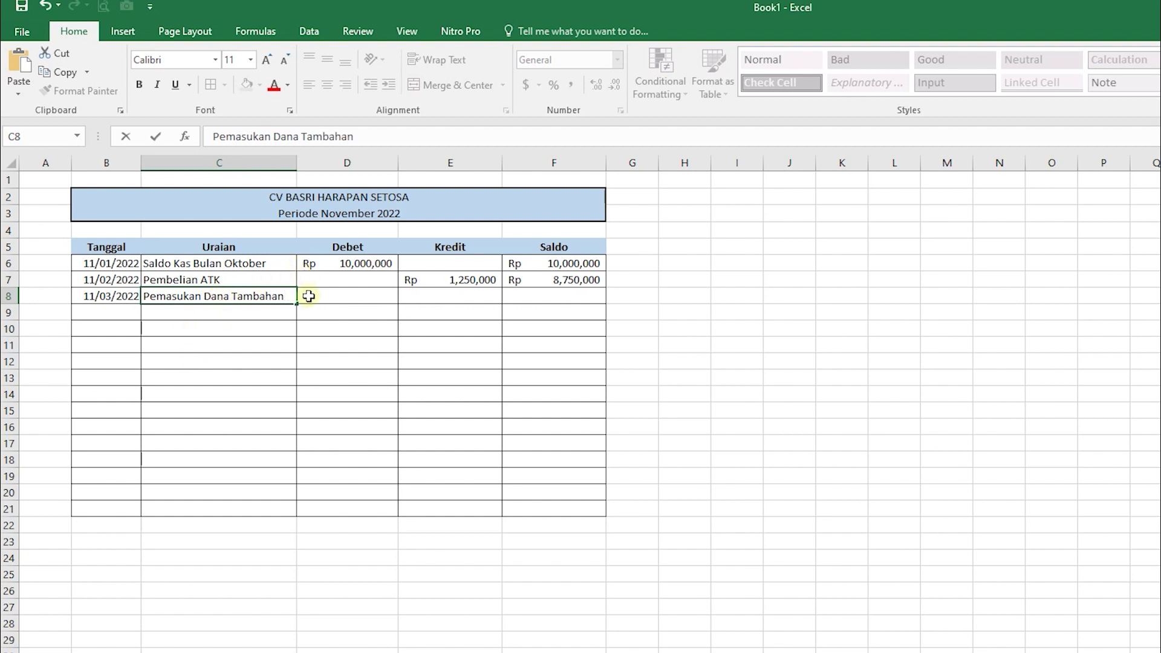
click(342, 301)
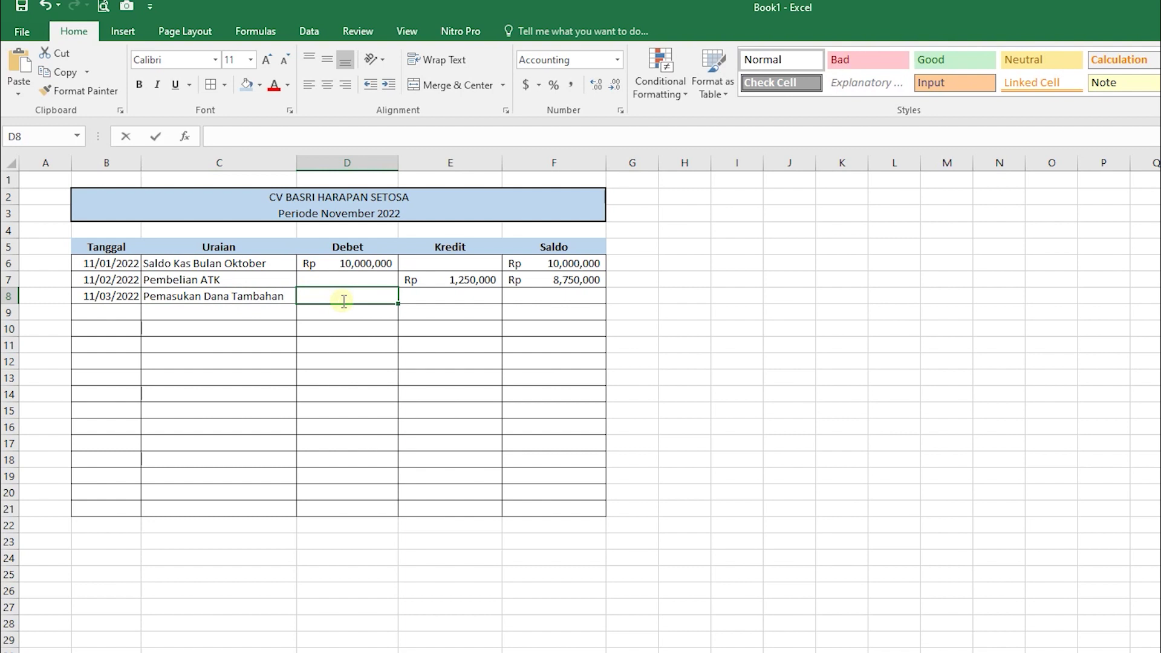
text(5,500,000)
key(Return)
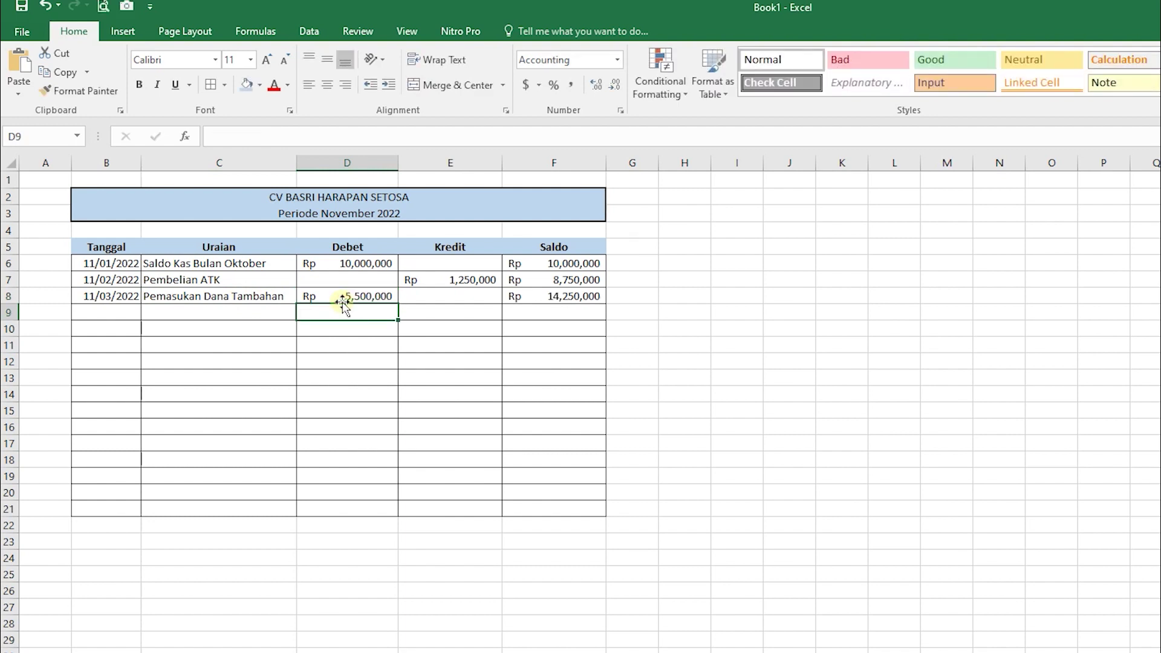
- Enter the date 4/11/2022 in the Tanggal cell B9
click(529, 314)
click(221, 310)
click(121, 310)
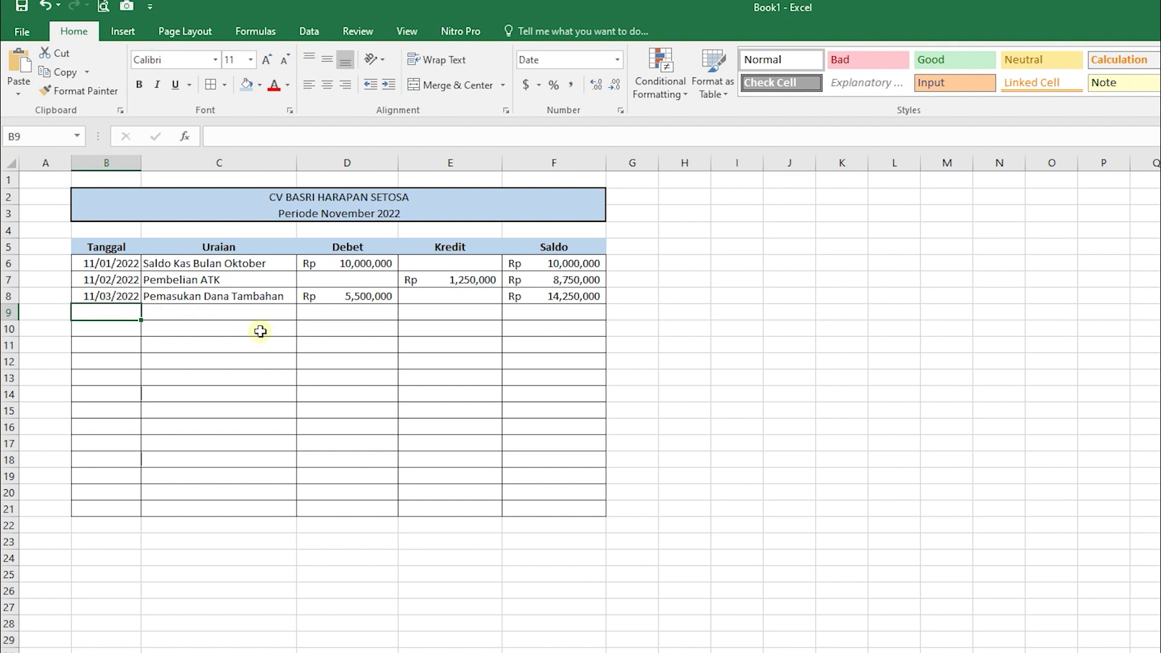
text(4/1)
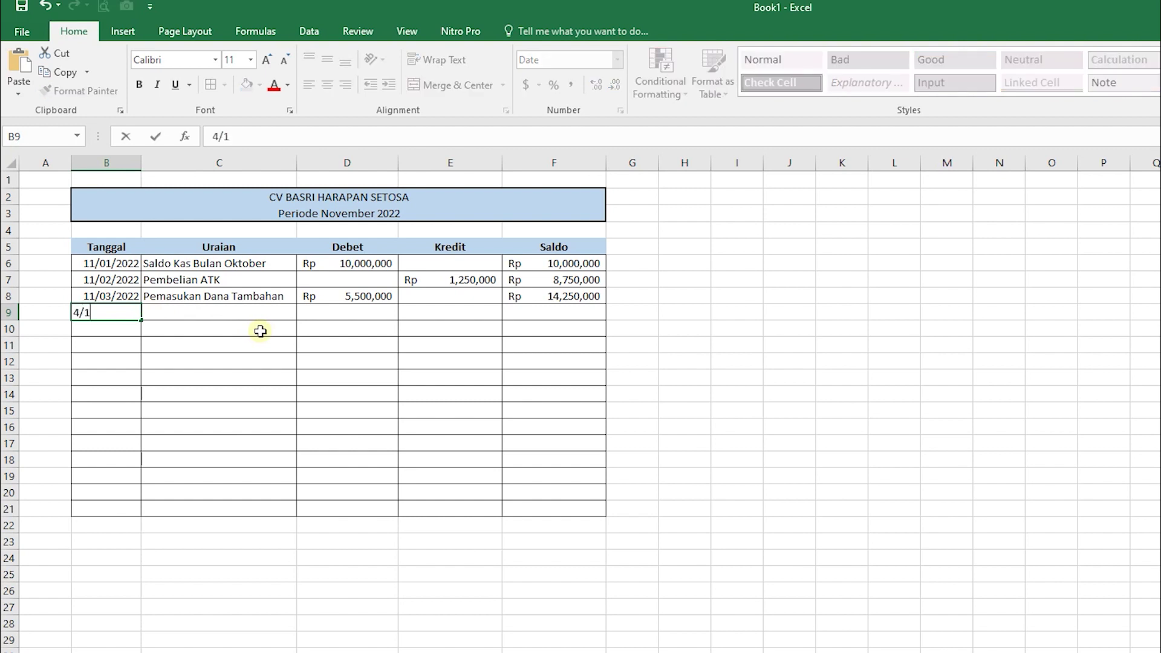
text(1/2022)
key(Return)
key(Up)
key(Right)
- Enter the description Pembelian Komputer in C9 and a Kredit amount of 8275000 in E9
text(Pembelian )
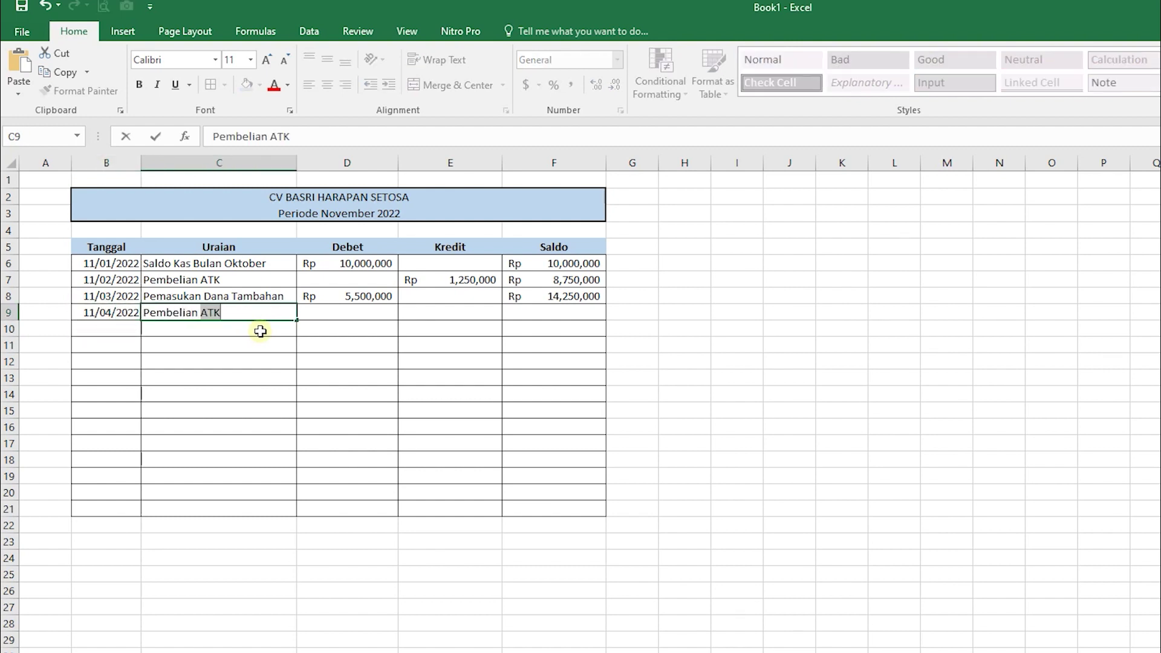
text(Komputer)
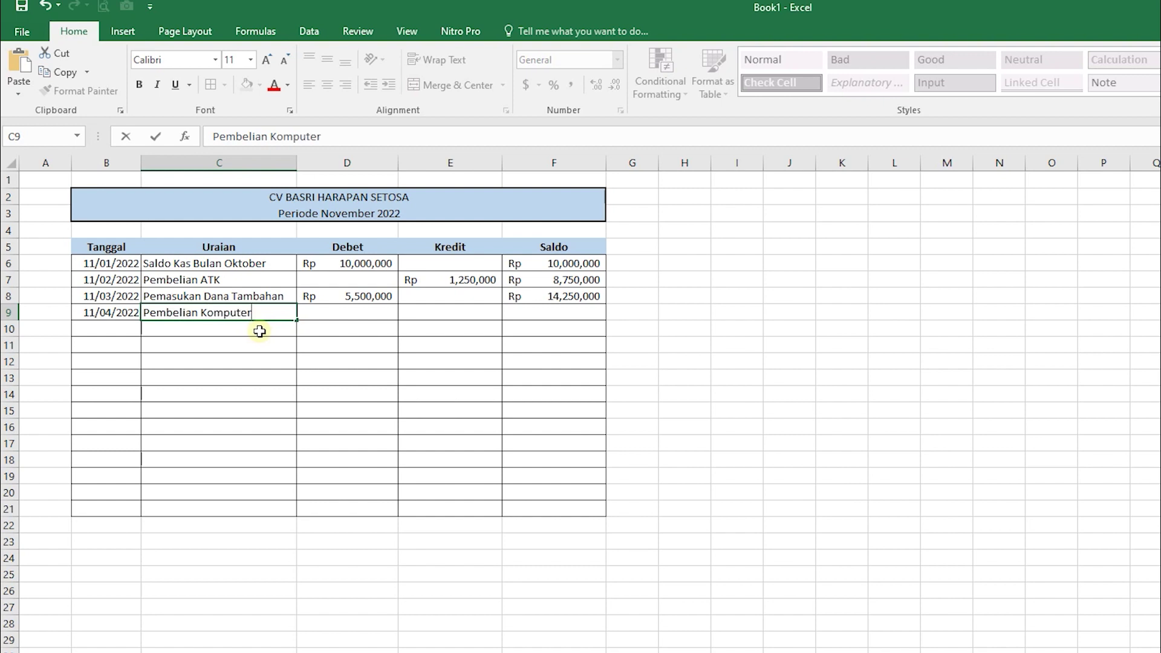
key(Return)
key(Up)
key(Right)
key(Right)
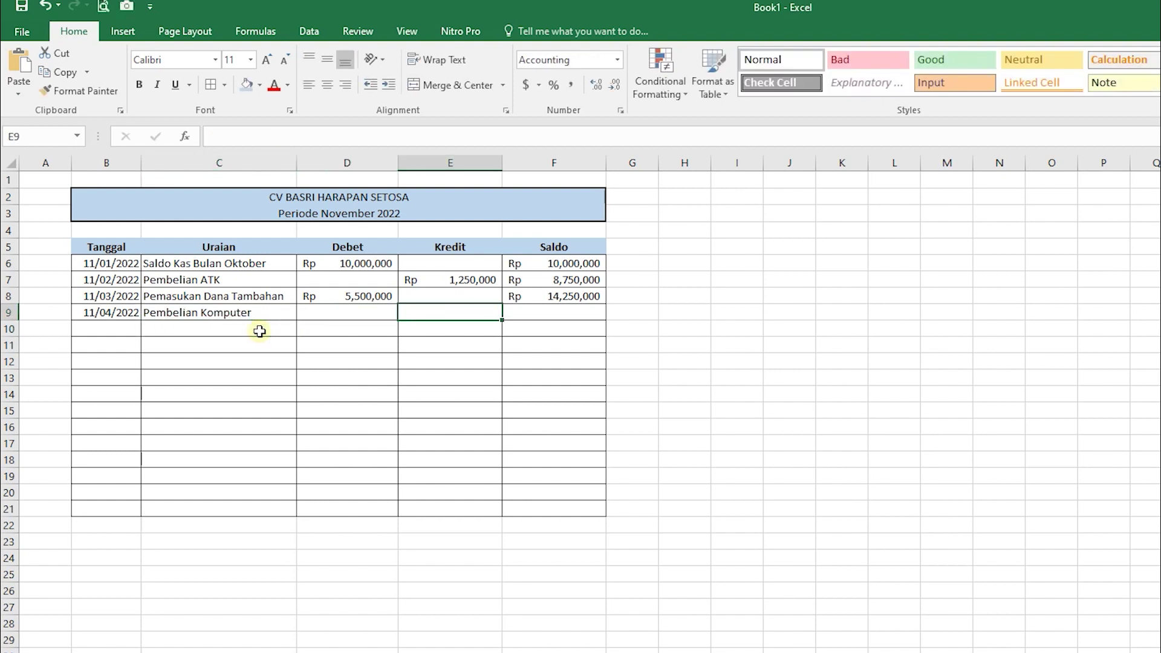
text(82)
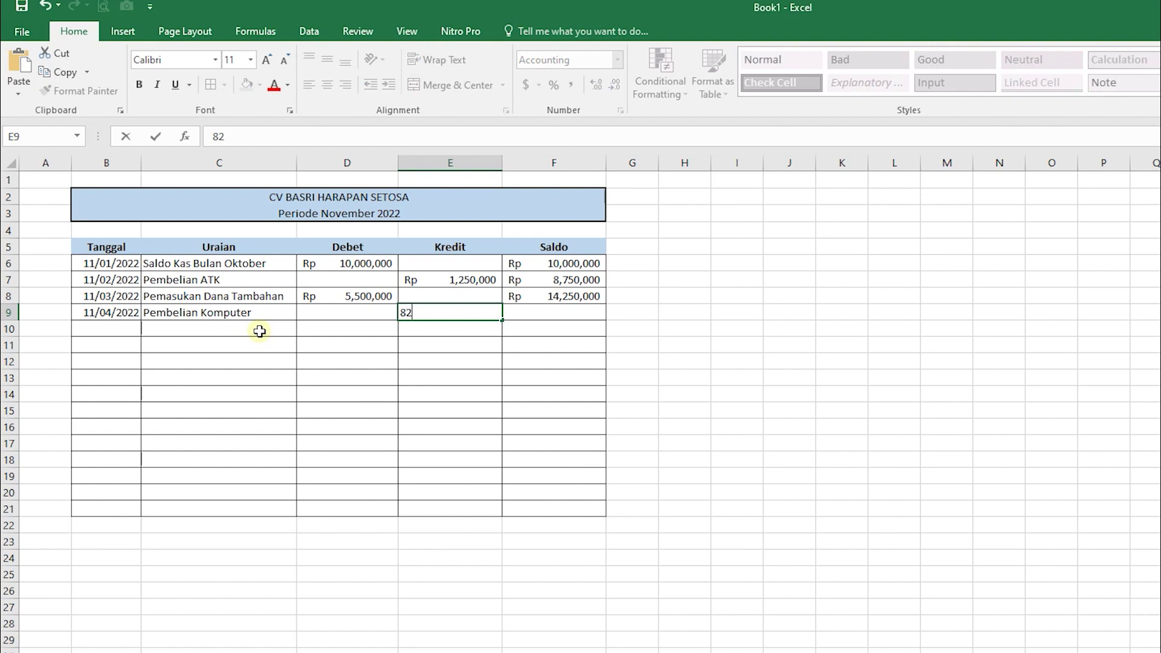
text(75000)
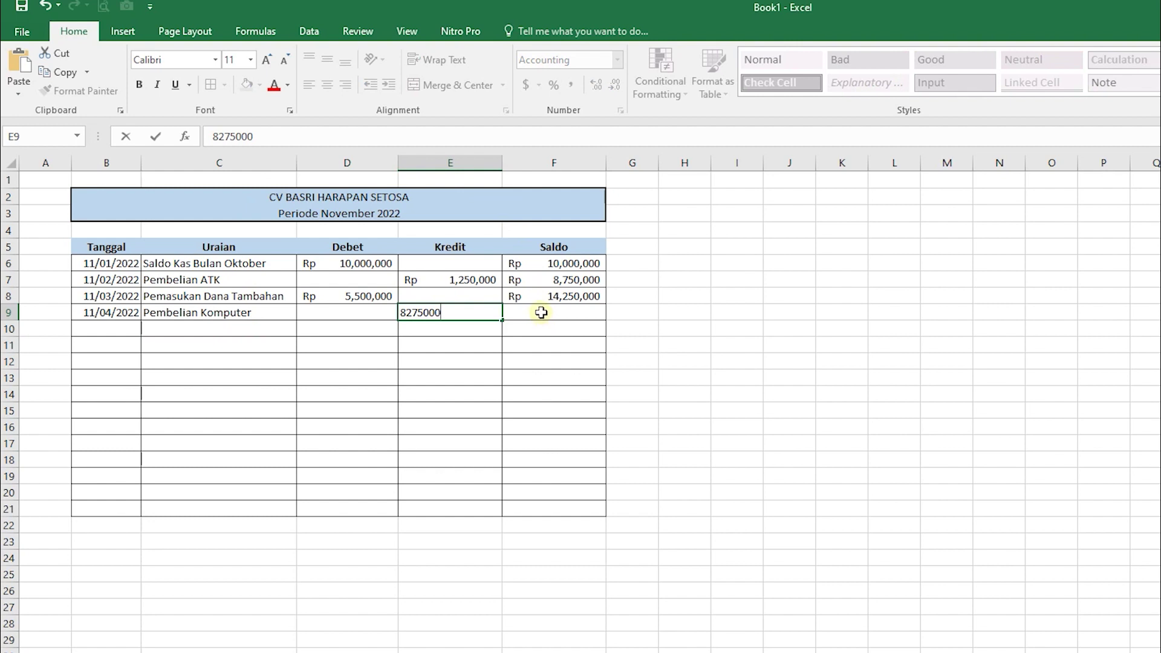
key(Return)
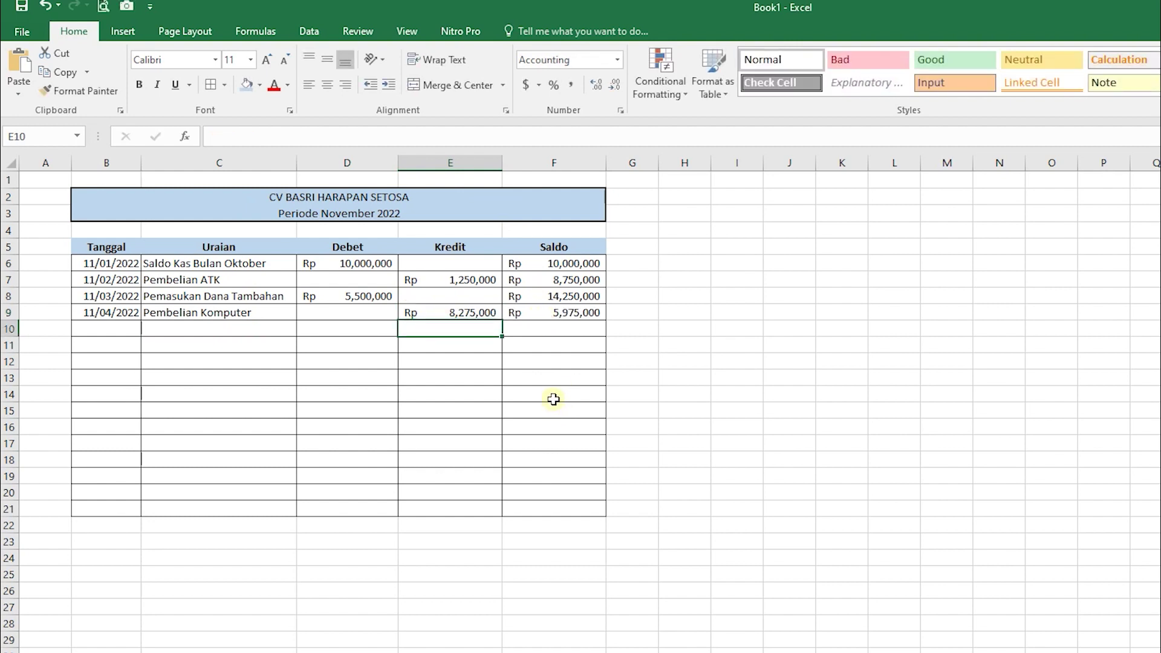
- Check the Saldo formula in F9 and select the empty cell G12 outside the ledger table
click(537, 309)
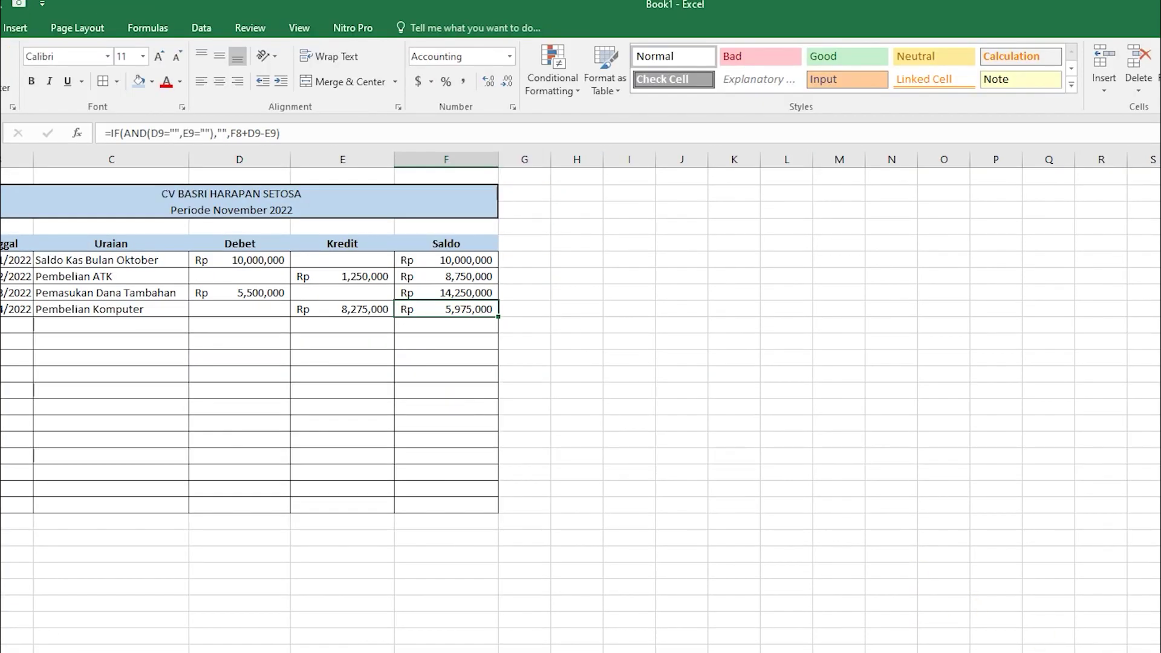
scroll(580, 399, up, 5)
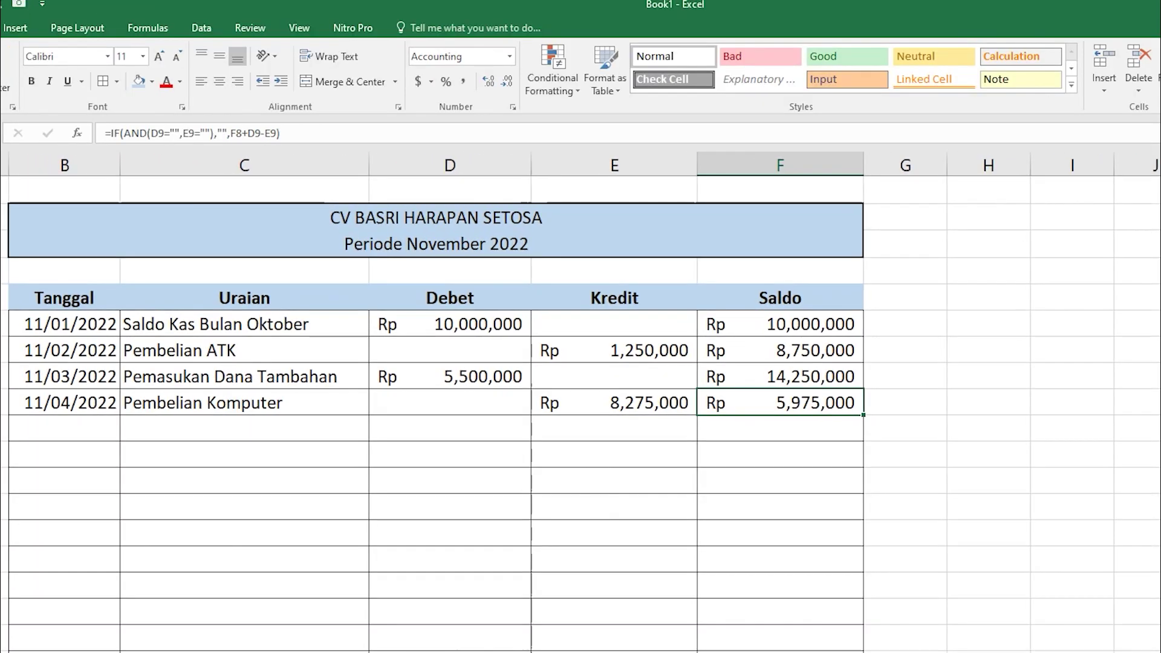
click(962, 505)
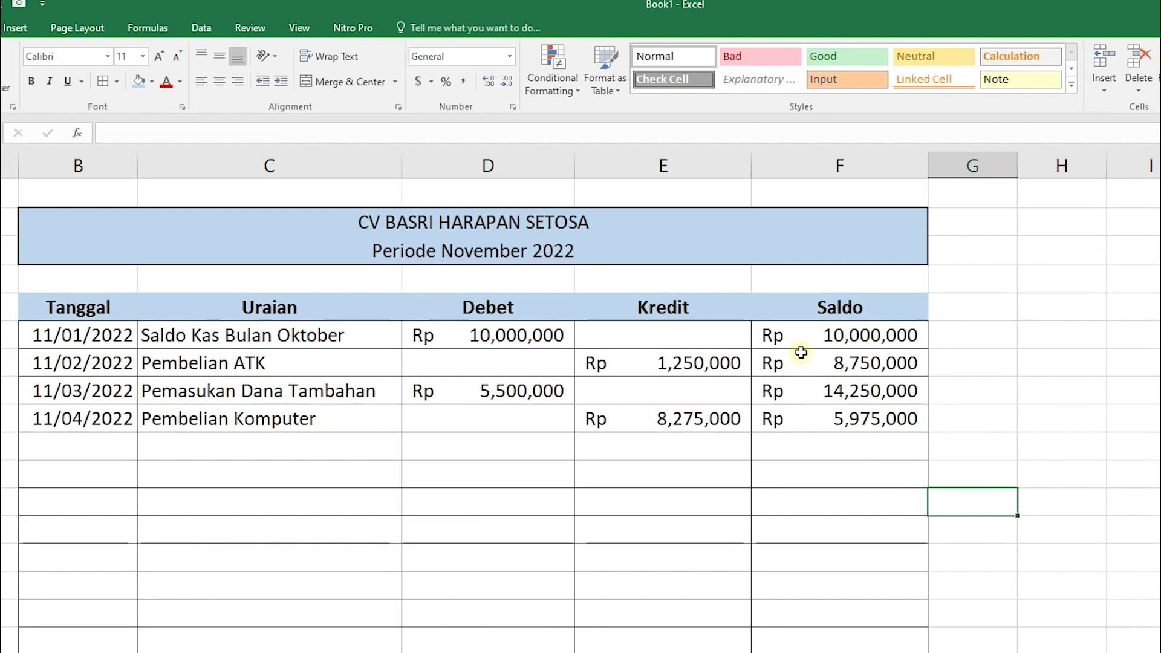
- Examine the IF/AND Saldo formula in F7, including its value-if-false part F6+D7-E7, and leave the formula as it is
click(818, 332)
click(819, 364)
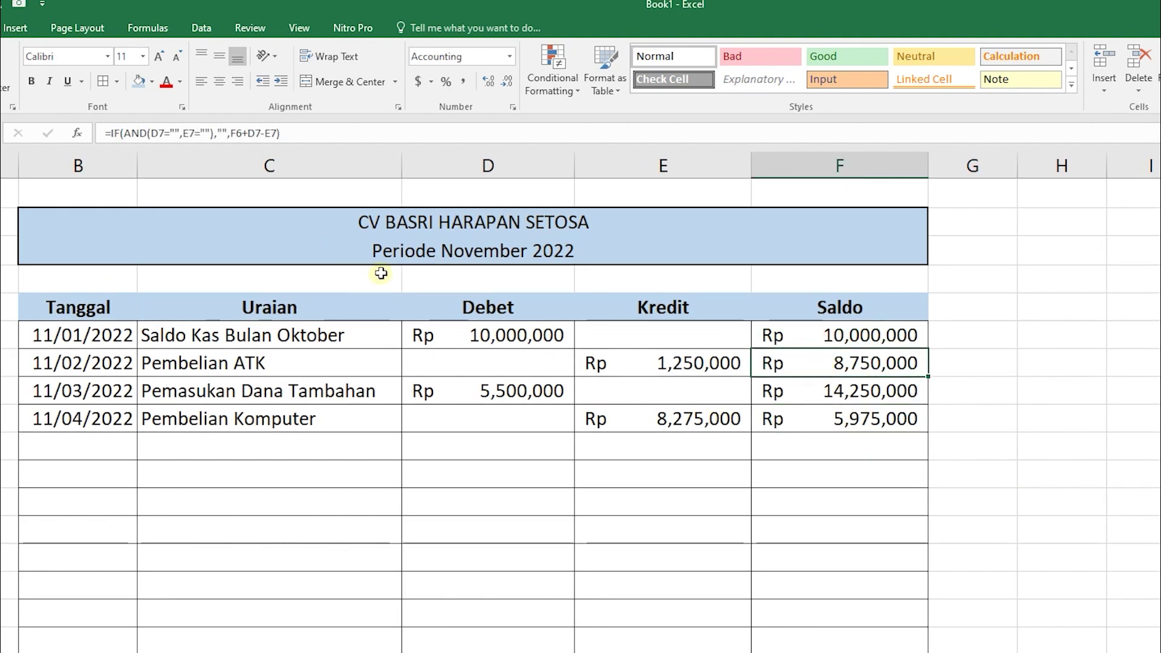
key(F2)
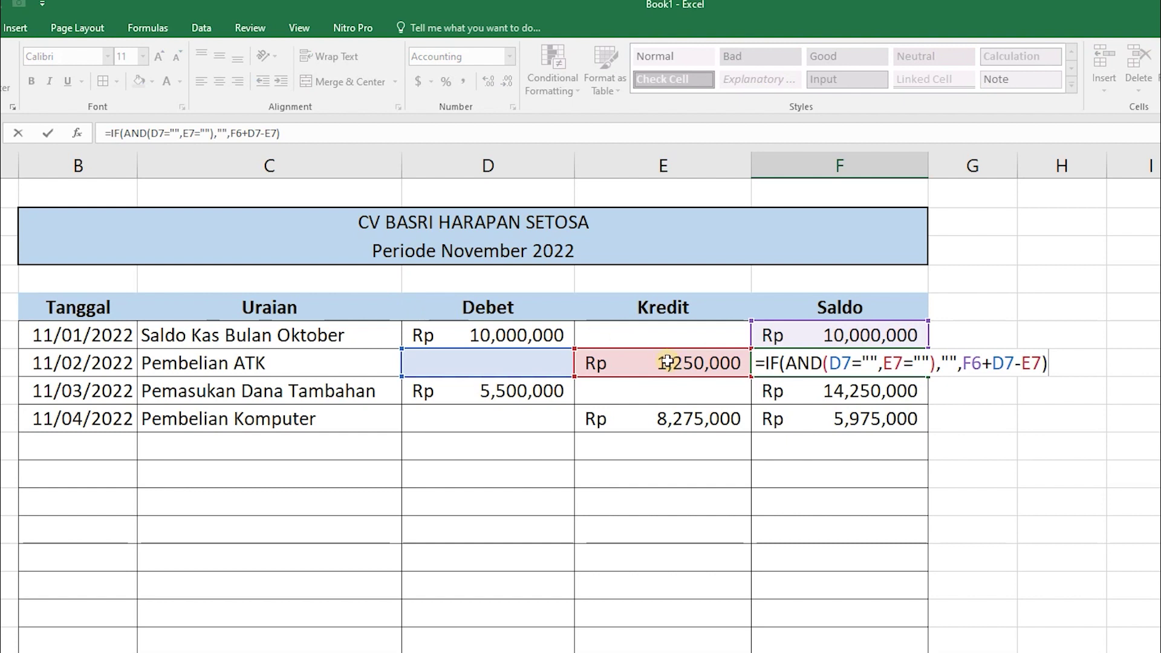
click(759, 370)
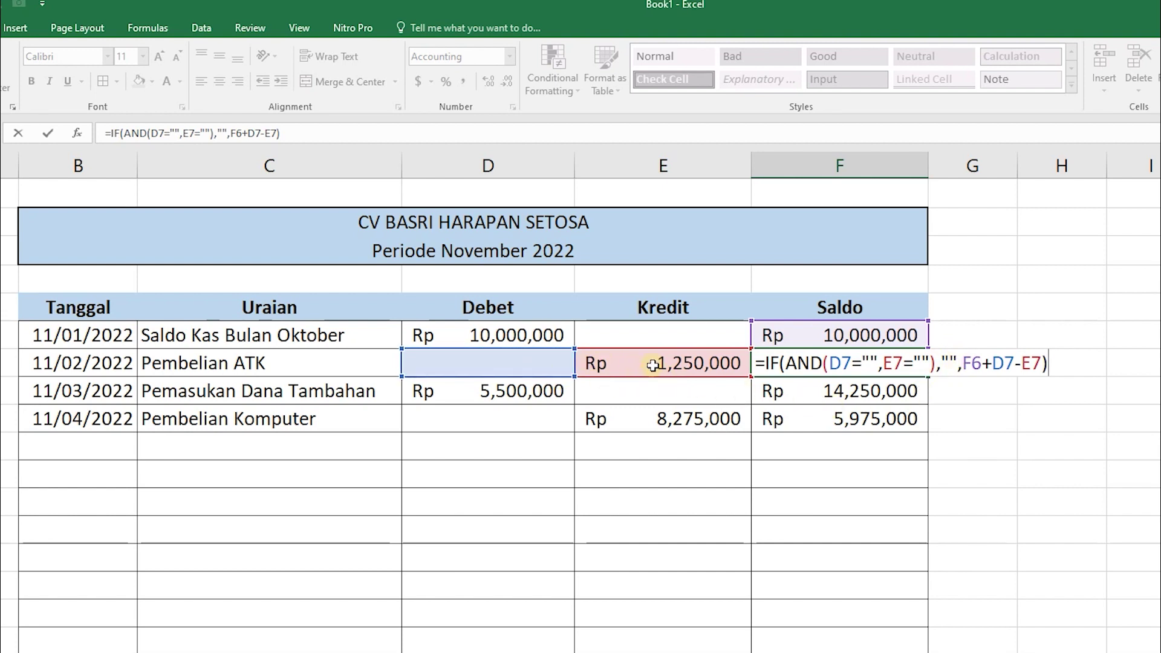
double_click(971, 366)
drag(999, 370, 1046, 366)
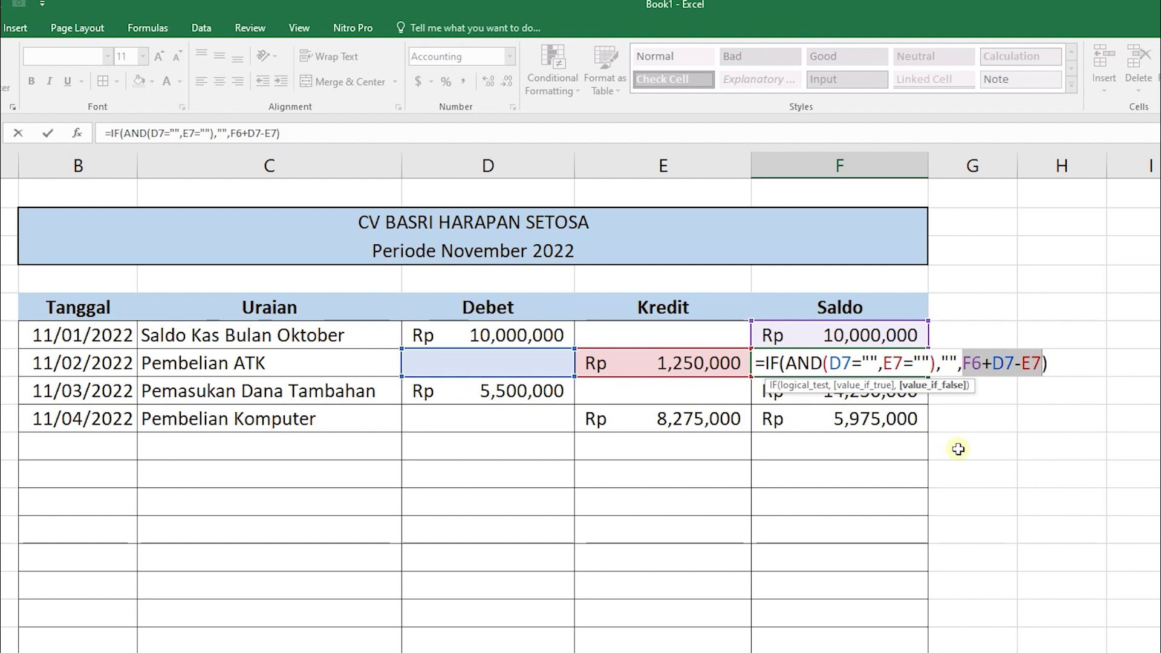
click(1052, 365)
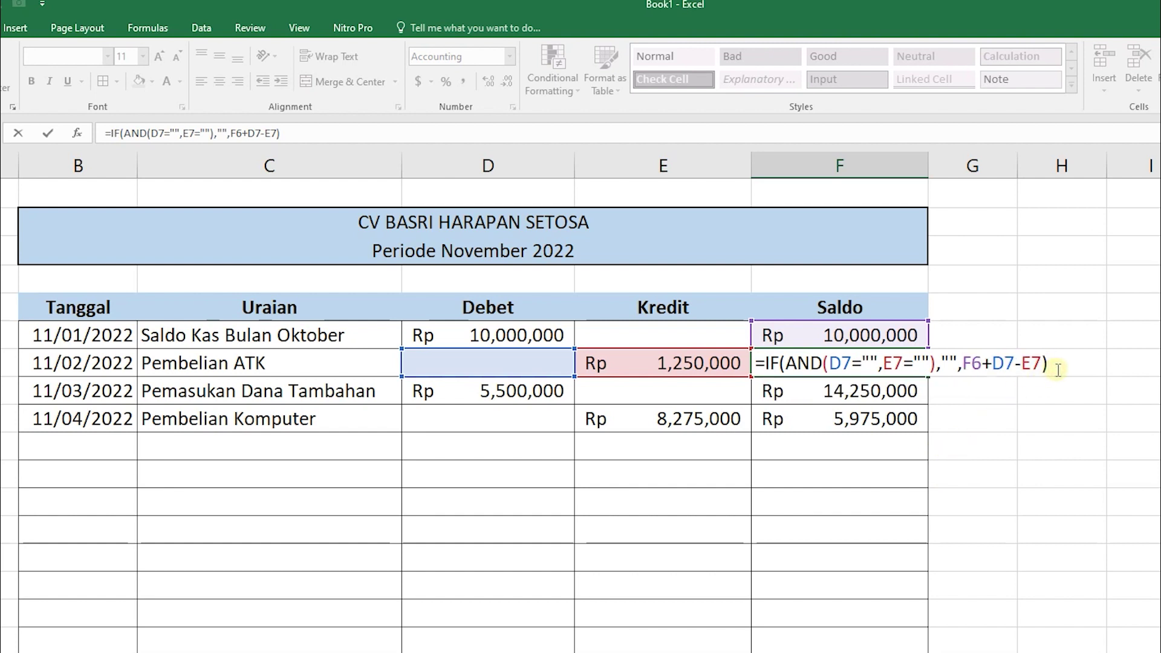
key(Return)
click(895, 365)
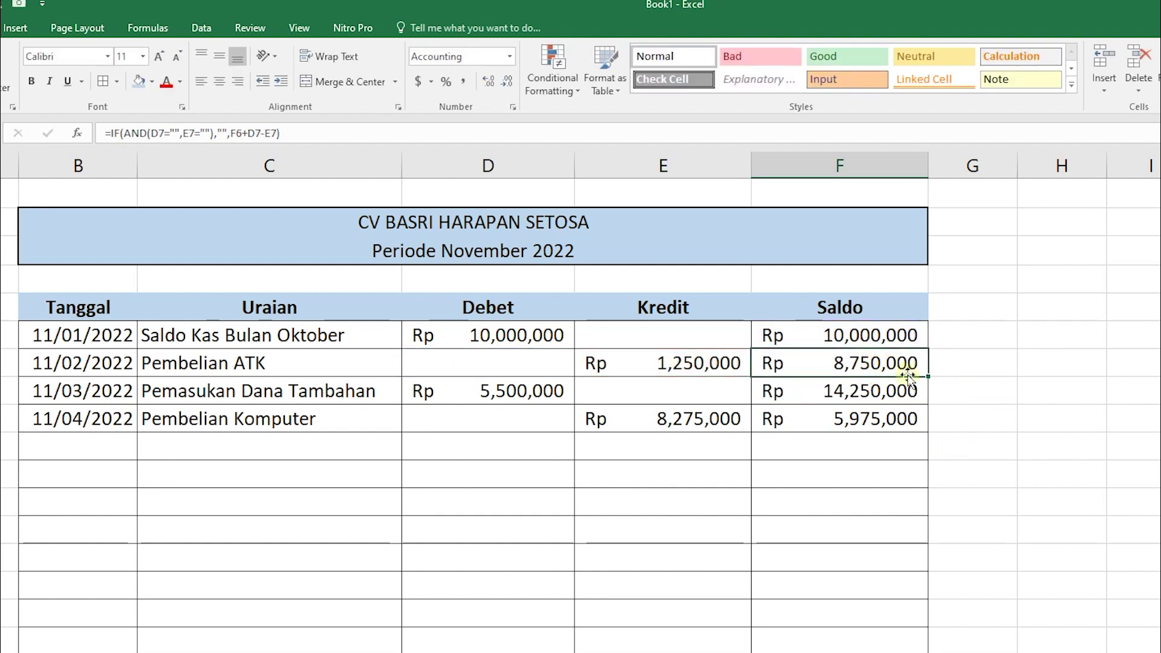
- Enter test Debet amounts of 2,200,000 in D10 and 1,300,000 in D11
click(521, 445)
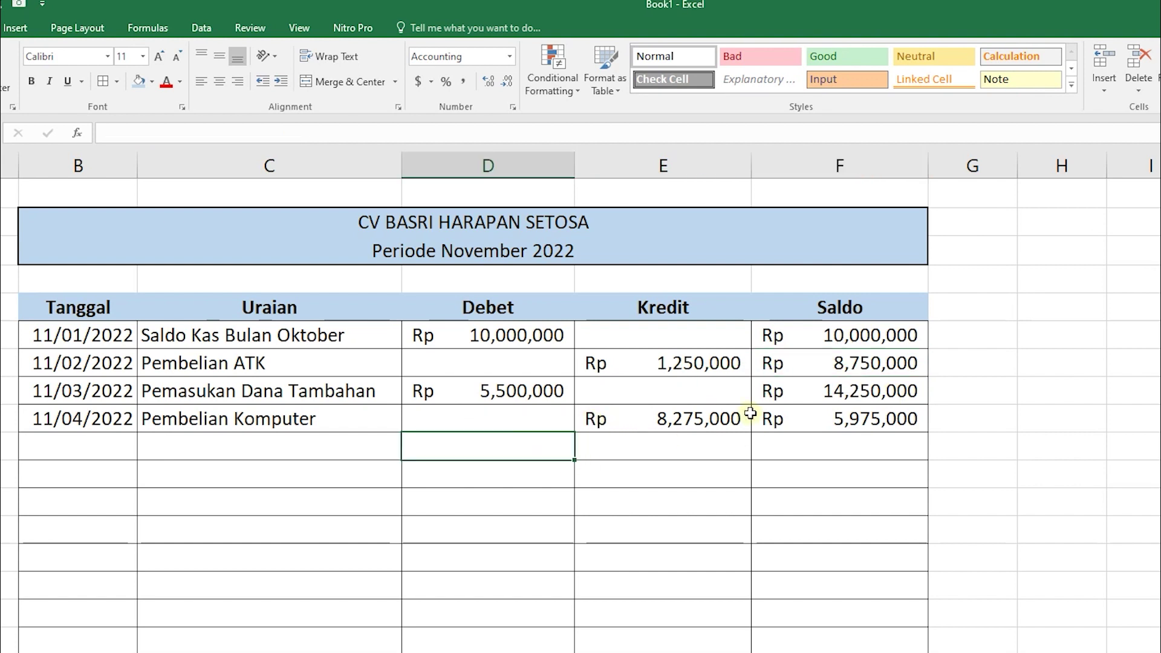
text(2)
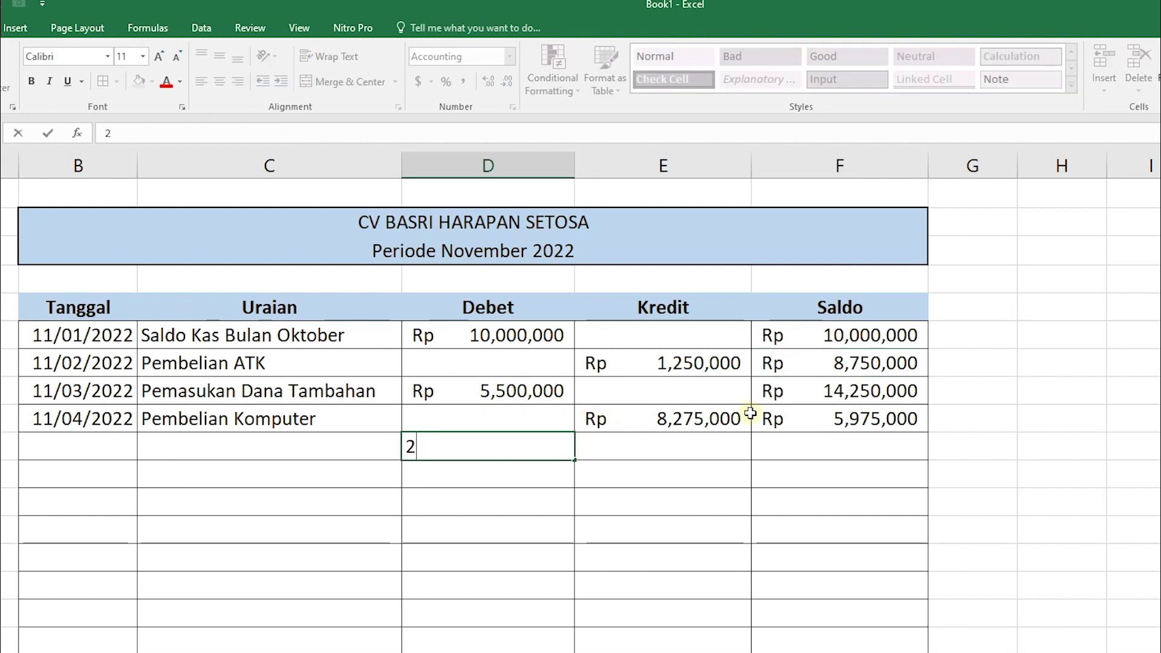
text(200000)
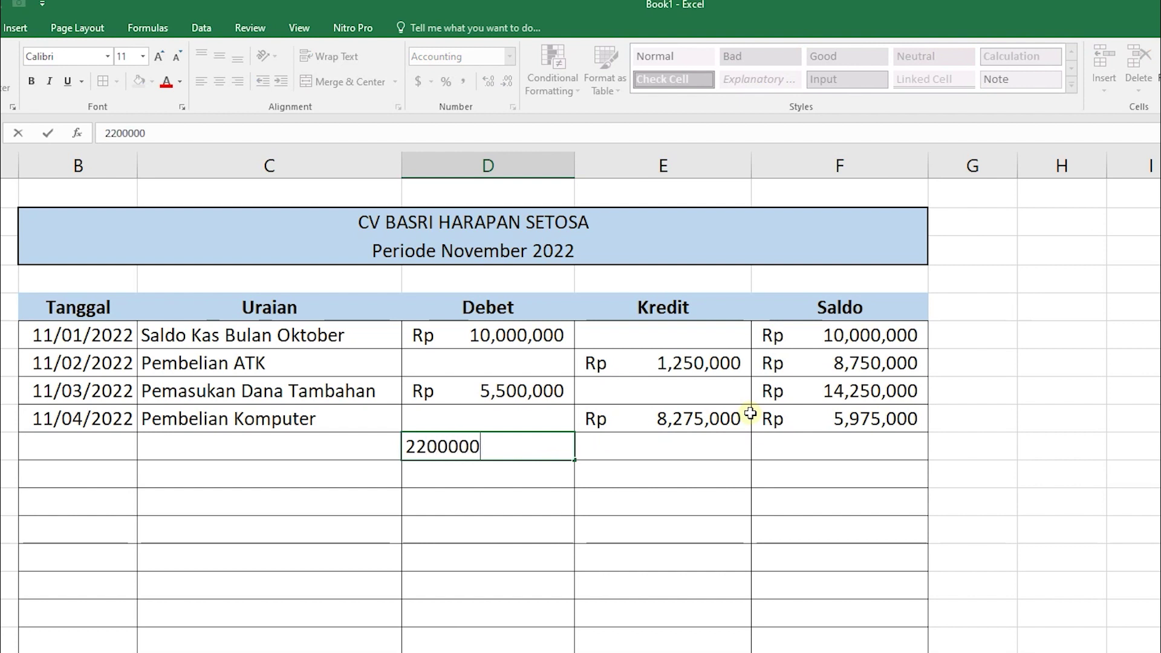
key(ctrl+Return)
key(Tab)
key(Return)
text(1,300,000)
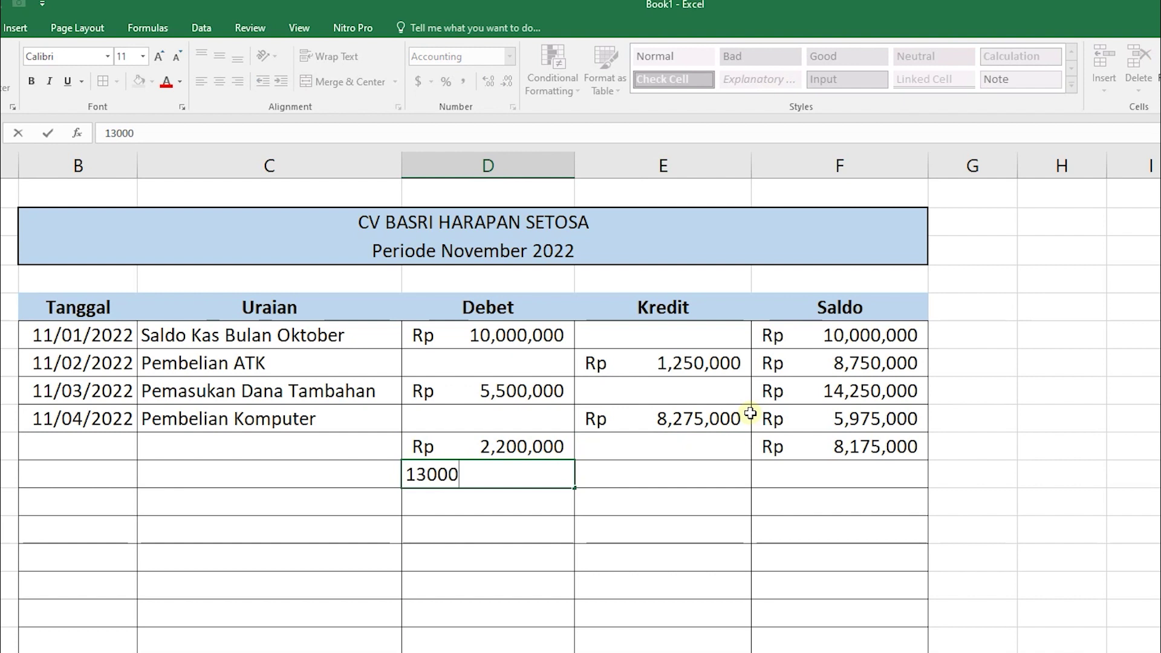
key(Return)
- Enter test Kredit amounts of 250,000 in E12 and 830,000 in E13
key(Up)
key(Tab)
key(Down)
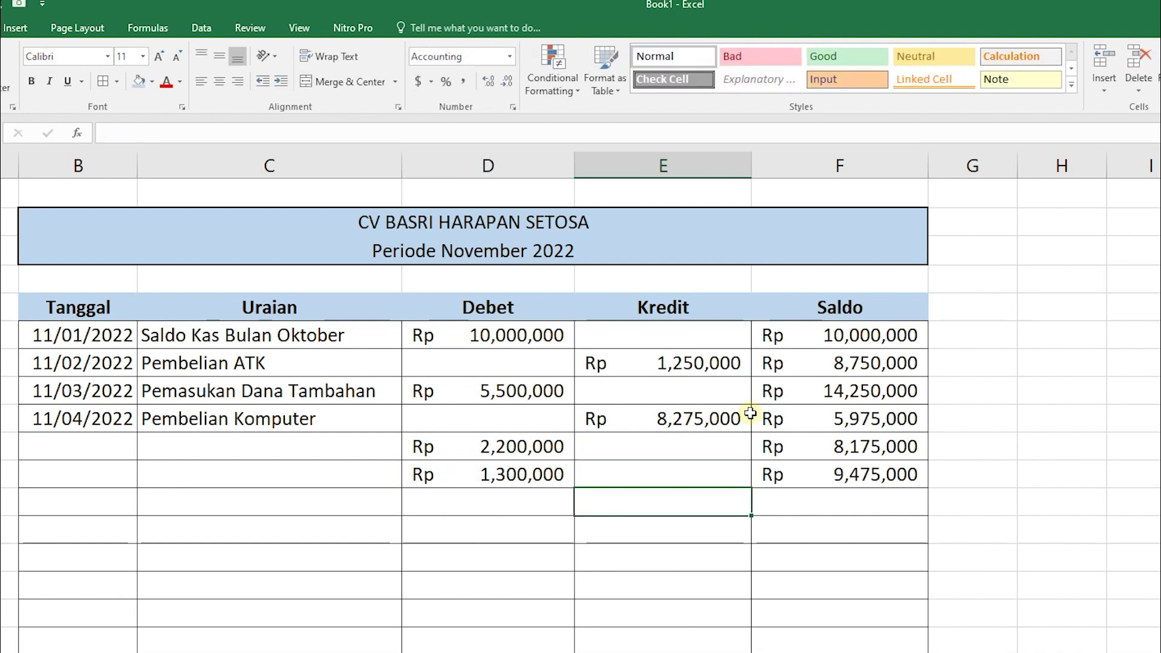
text(250000)
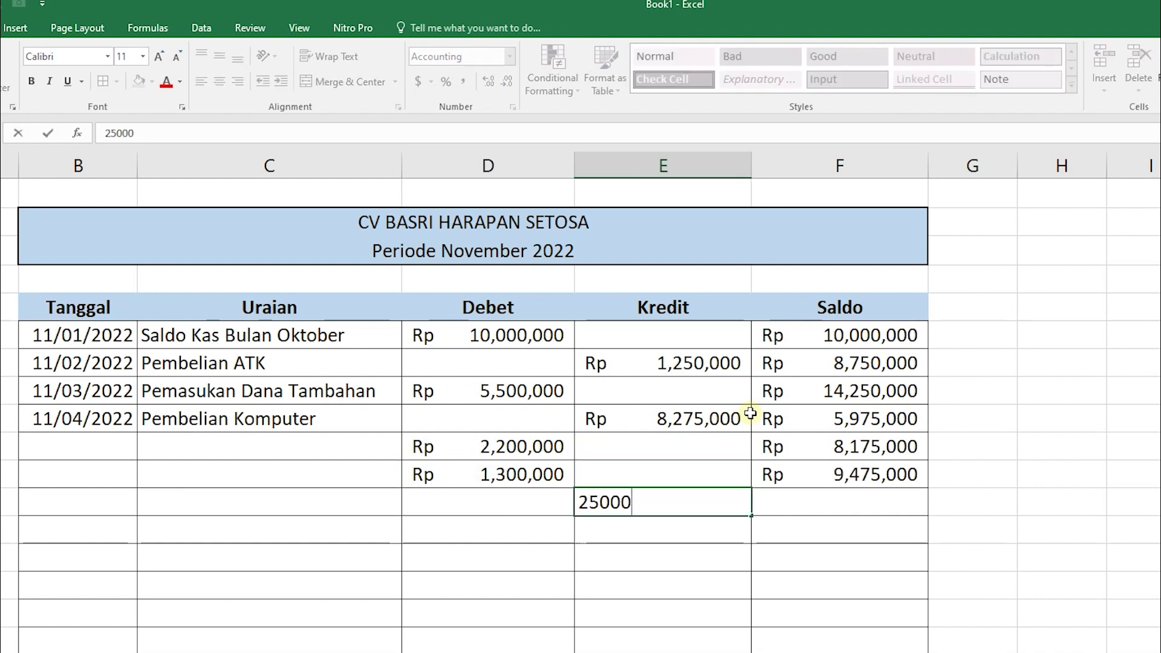
key(Return)
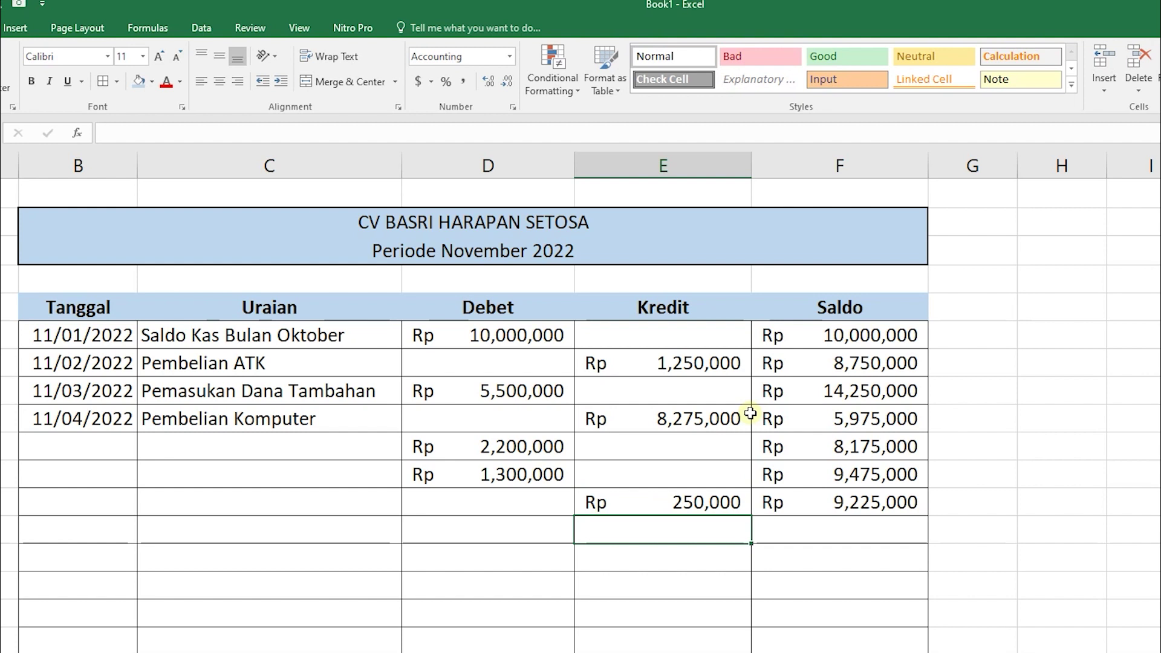
text(83)
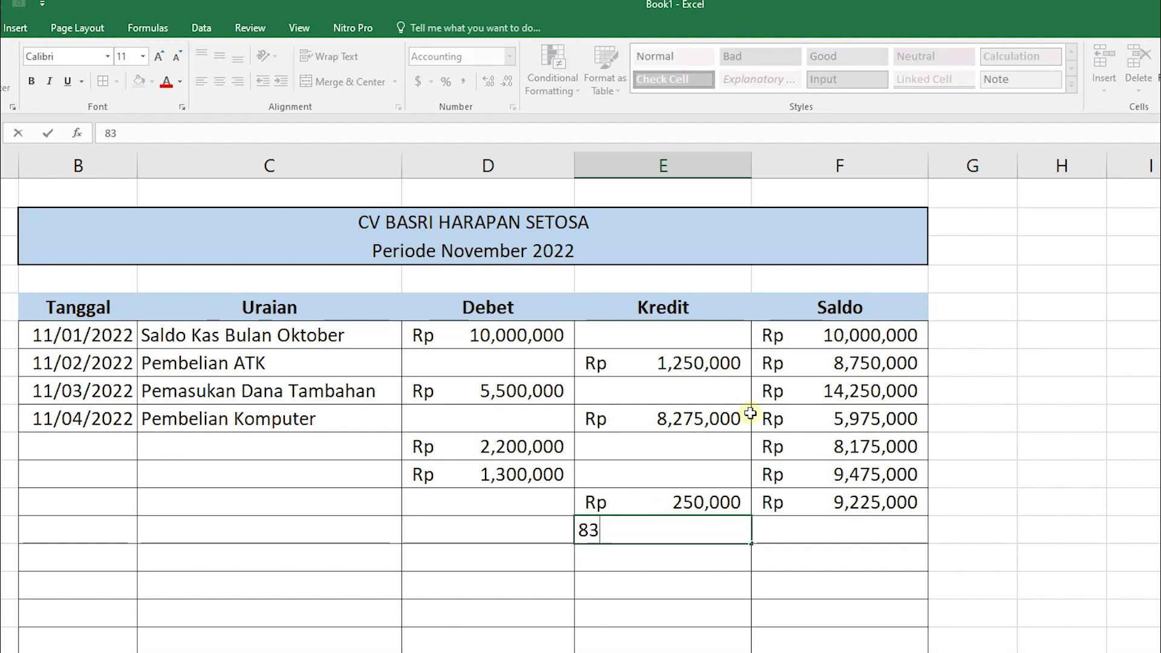
text(0,00000)
key(Return)
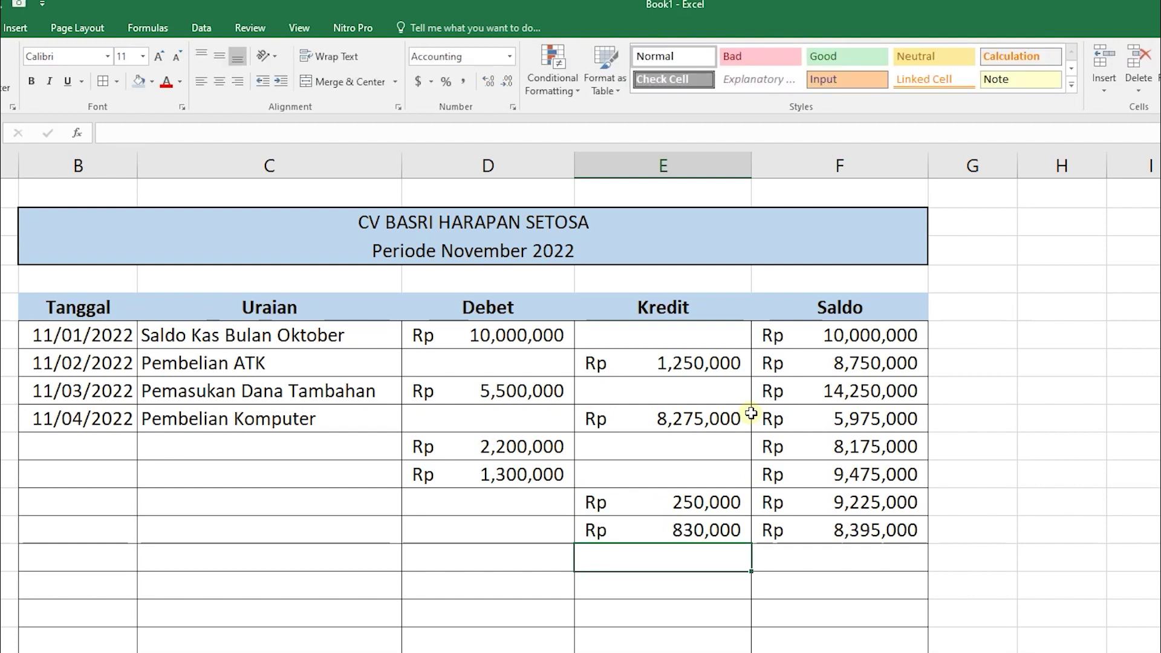